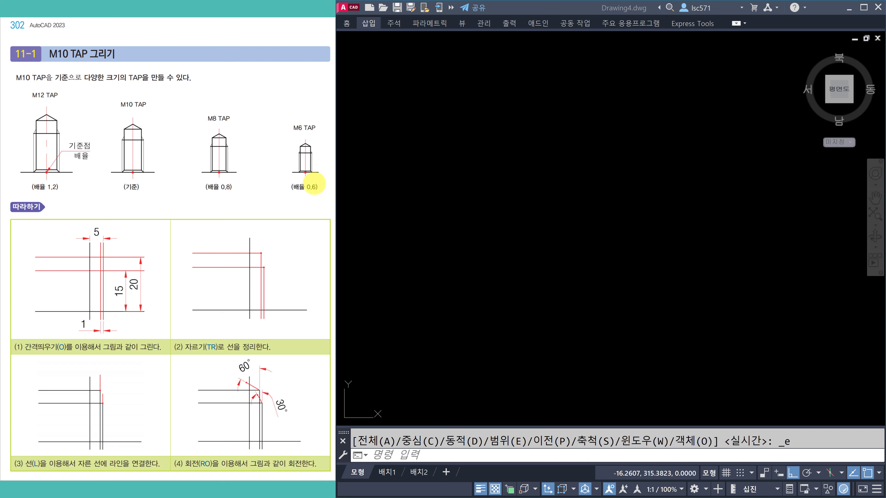
# Draw a vertical centre line and a long horizontal base line crossing it near its lower end.
pyautogui.write('l')
pyautogui.press('Return')
pyautogui.click(560, 121)
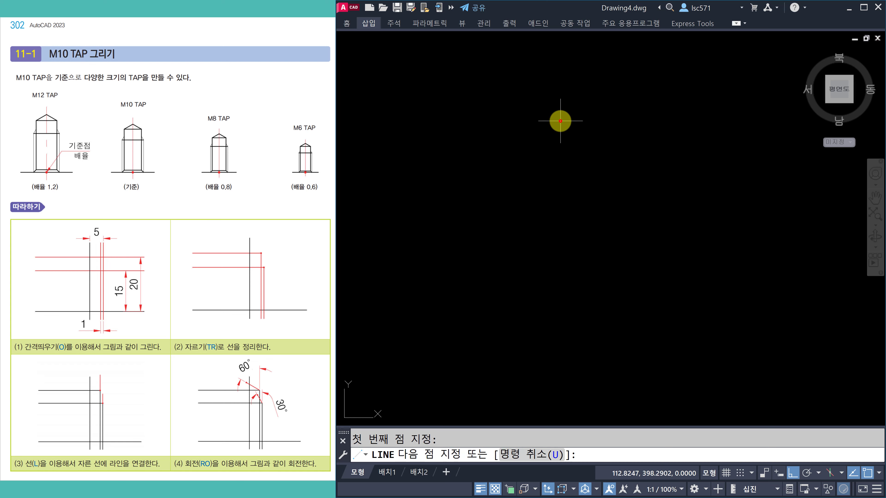
pyautogui.click(551, 309)
pyautogui.press('Escape')
pyautogui.press('Return')
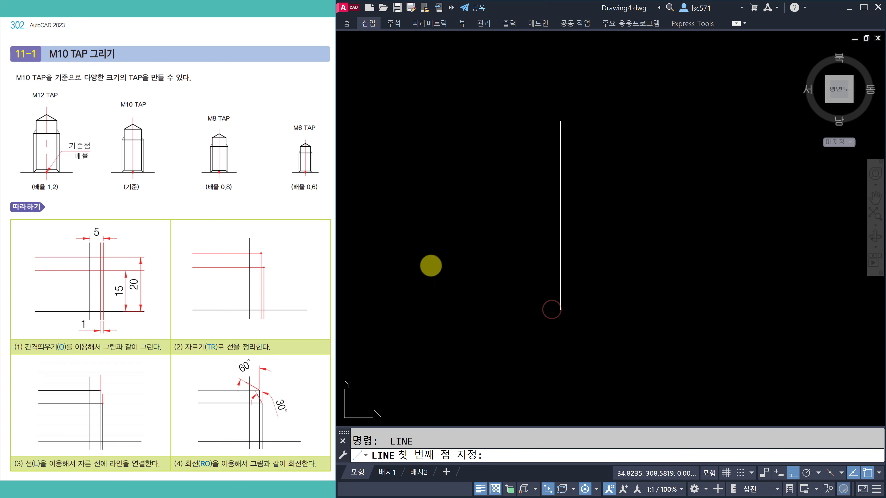
pyautogui.click(413, 275)
pyautogui.click(695, 269)
pyautogui.press('Escape')
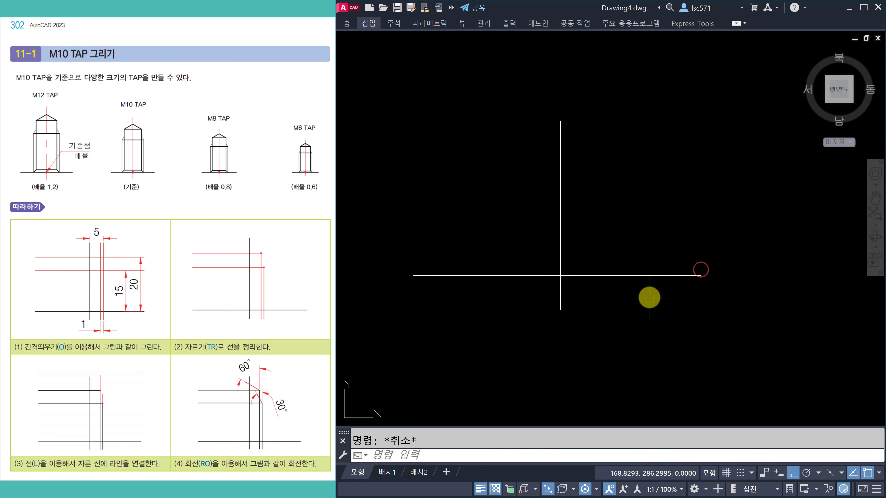
# Offset the vertical centre line 5 to its right.
pyautogui.write('o')
pyautogui.press('Return')
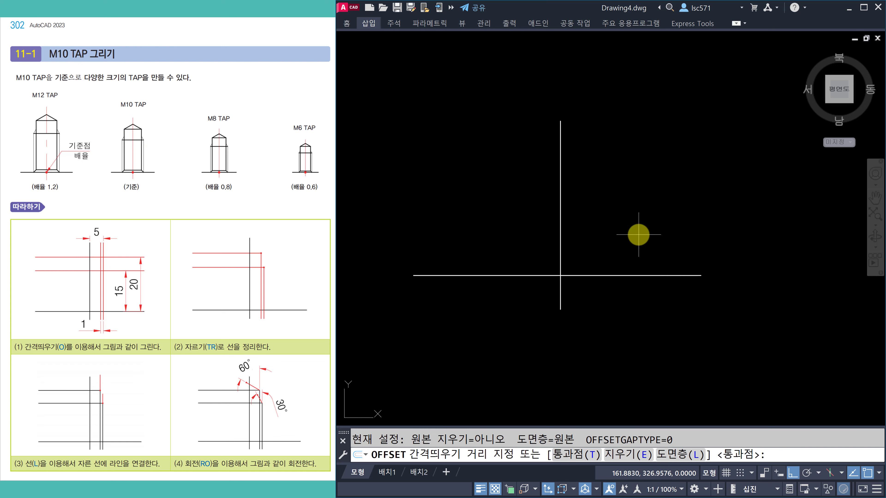
pyautogui.write('5')
pyautogui.press('Return')
pyautogui.click(560, 235)
pyautogui.click(607, 235)
# Offset the new outer vertical line 1 inward, towards the centre line.
pyautogui.scroll(10, 569, 270)
pyautogui.write('1')
pyautogui.press('Return')
pyautogui.click(564, 243)
pyautogui.click(543, 244)
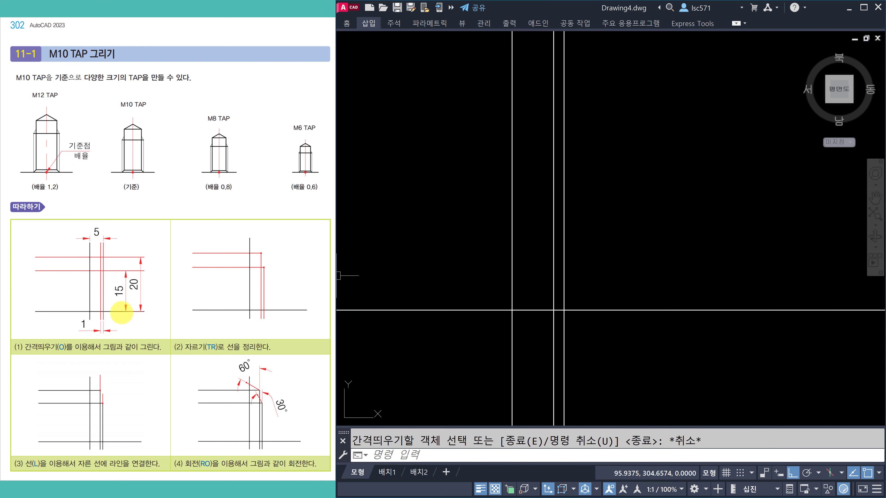
# Offset the horizontal base line 15 upward.
pyautogui.write('o')
pyautogui.press('Return')
pyautogui.write('15')
pyautogui.press('Return')
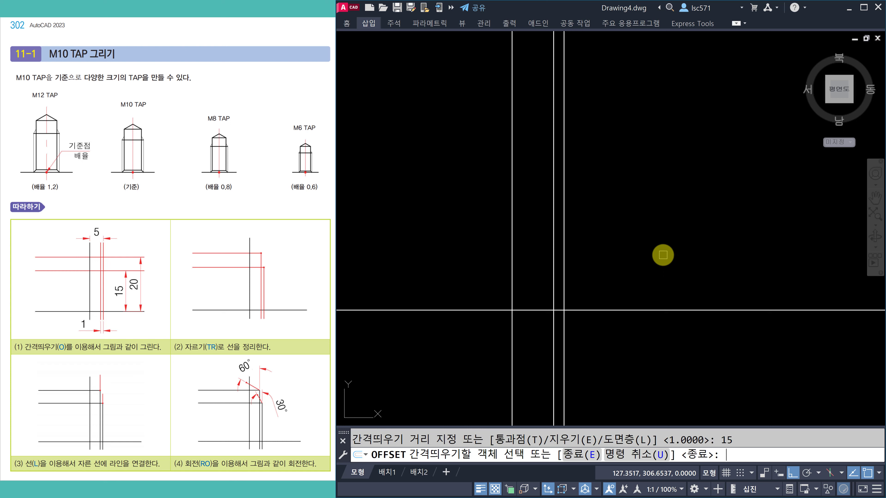
pyautogui.click(601, 310)
pyautogui.click(608, 258)
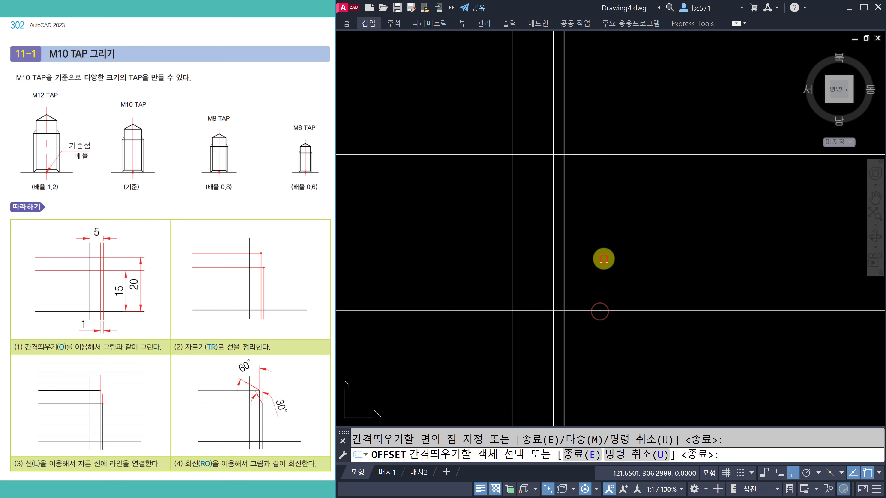
pyautogui.press('Escape')
# Offset the horizontal base line 20 upward.
pyautogui.write('o')
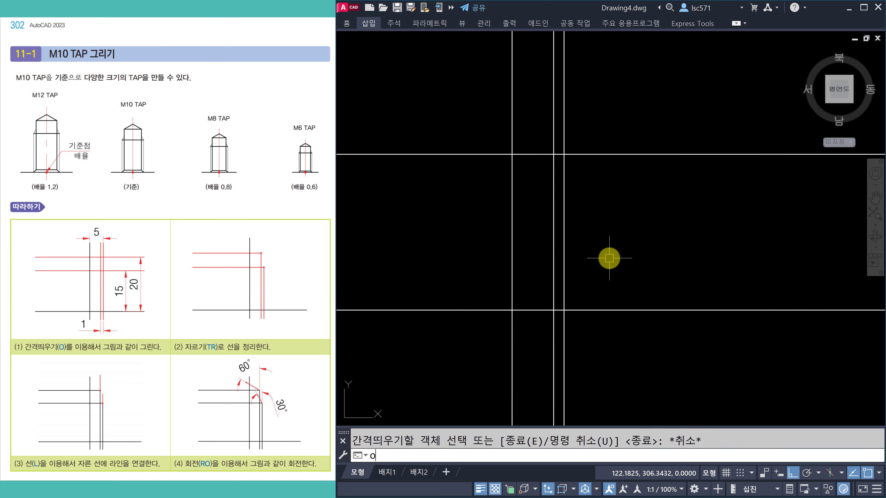
pyautogui.press('Return')
pyautogui.write('20')
pyautogui.press('Return')
pyautogui.click(607, 309)
pyautogui.click(608, 258)
pyautogui.press('Escape')
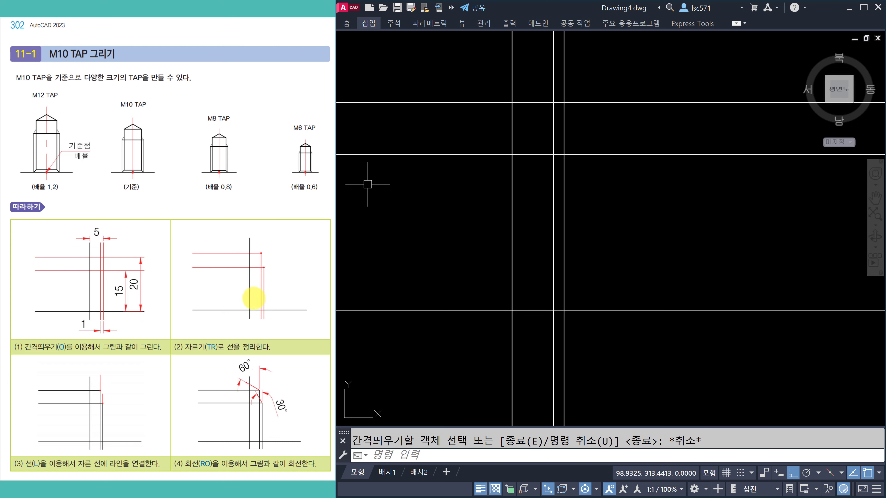
# Fillet with radius 0 the 15 offset line to the outer vertical line and the 20 offset line to the inner vertical line.
pyautogui.write('f')
pyautogui.press('Return')
pyautogui.click(536, 155)
pyautogui.click(564, 177)
pyautogui.press('Return')
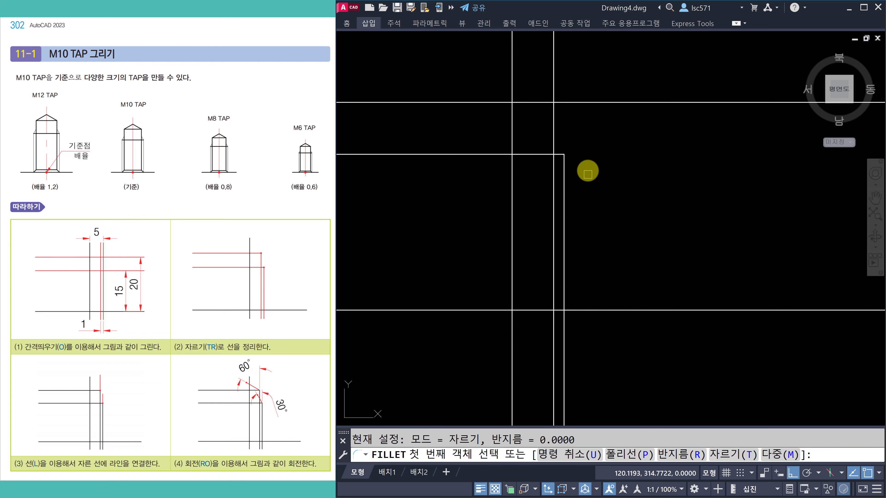
pyautogui.click(536, 103)
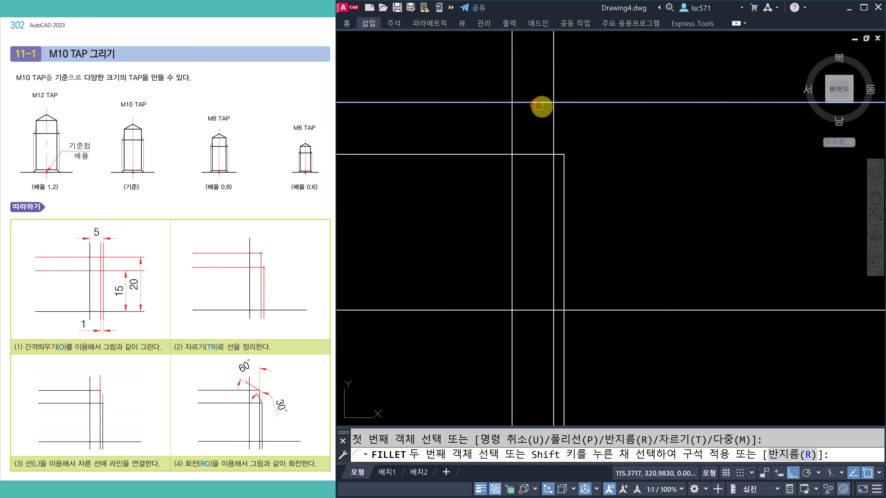
pyautogui.click(552, 121)
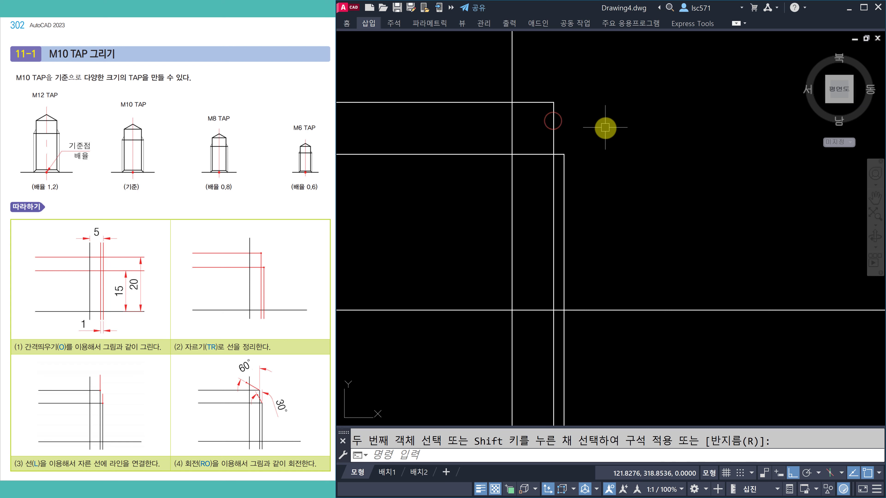
pyautogui.press('Escape')
# Draw a vertical line straight up from the upper corner and a shorter one from the lower corner.
pyautogui.moveTo(601, 136); pyautogui.dragTo(601, 174, button='middle')
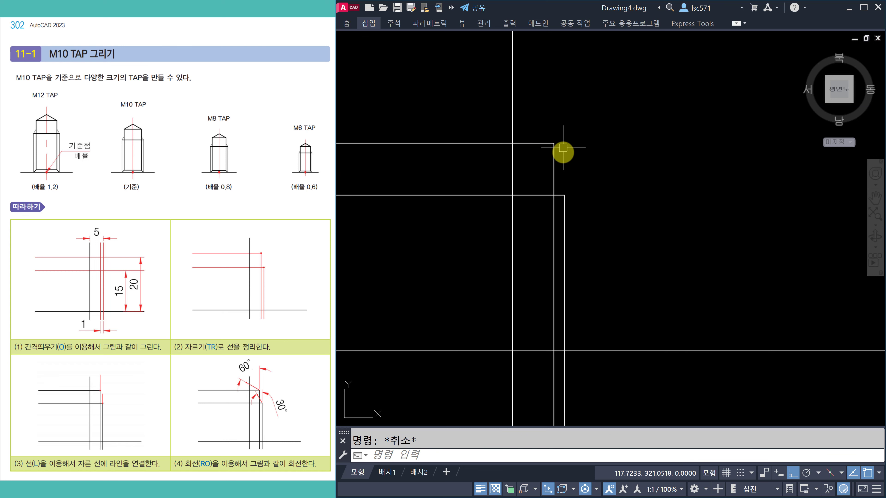
pyautogui.write('l')
pyautogui.click(553, 143)
pyautogui.click(554, 62)
pyautogui.press('space')
pyautogui.press('space')
pyautogui.click(564, 195)
pyautogui.click(564, 154)
pyautogui.press('Escape')
# Rotate the line above the upper corner by 60 degrees about that corner.
pyautogui.write('ro')
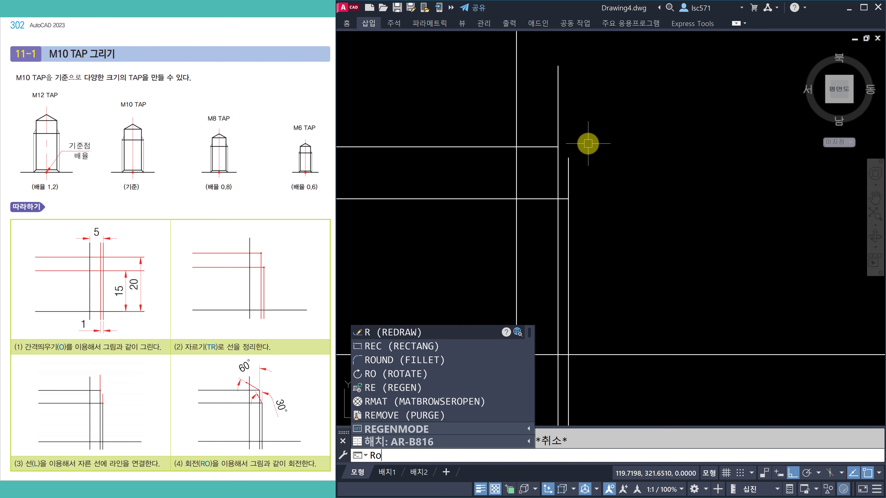
pyautogui.press('Return')
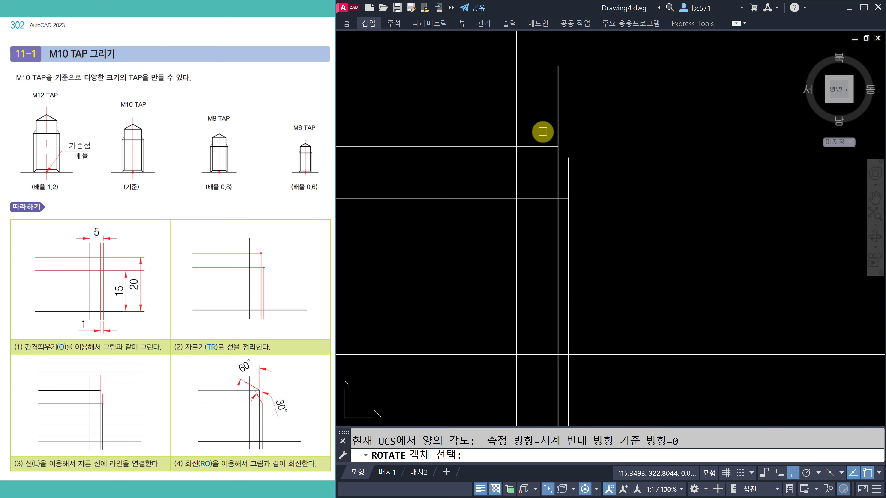
pyautogui.click(558, 131)
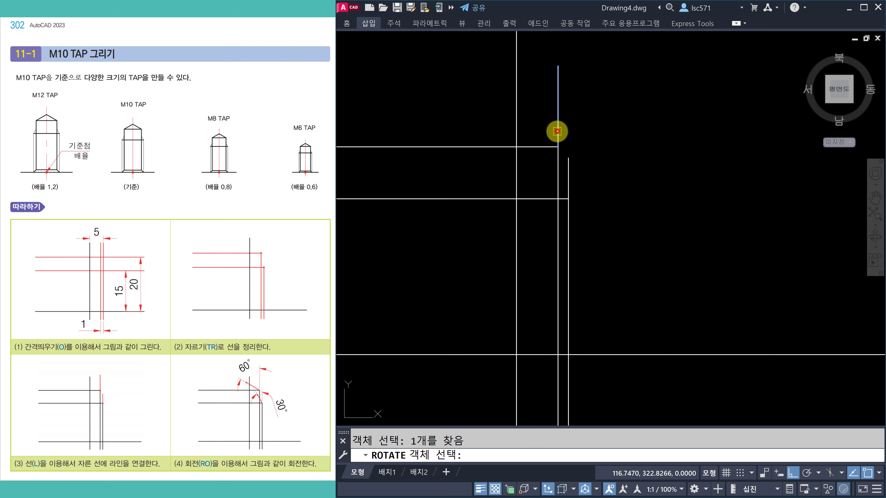
pyautogui.press('Return')
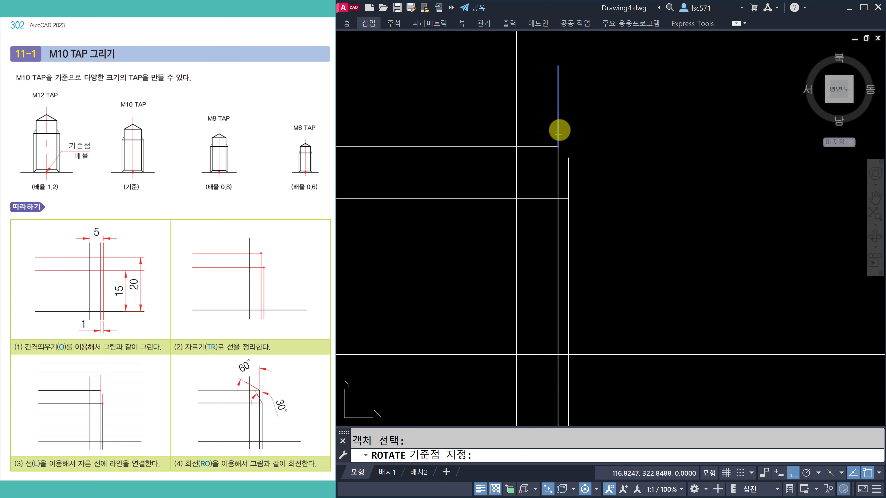
pyautogui.click(558, 147)
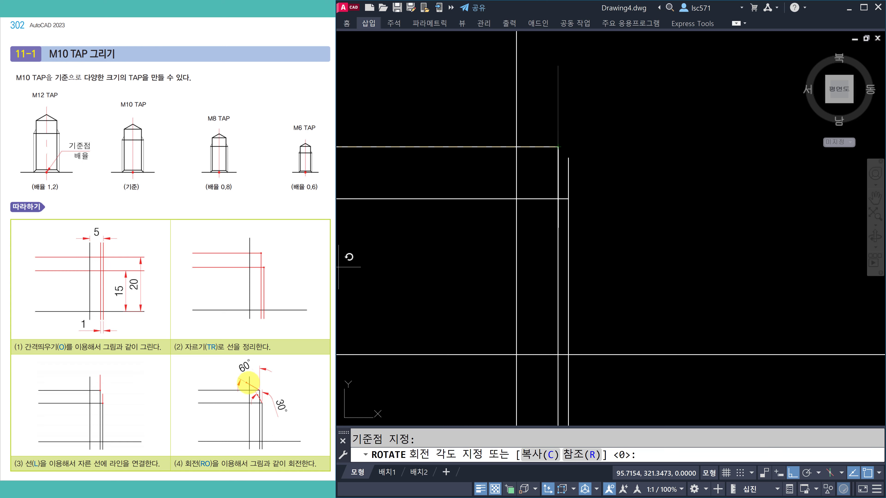
pyautogui.write('60')
pyautogui.press('Return')
# Rotate the short line above the lower corner by 30 degrees about that corner.
pyautogui.write('RO')
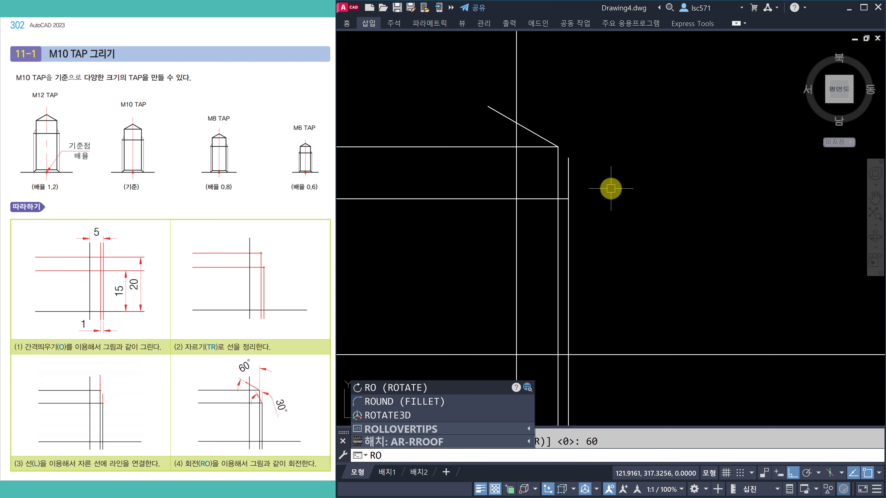
pyautogui.press('Return')
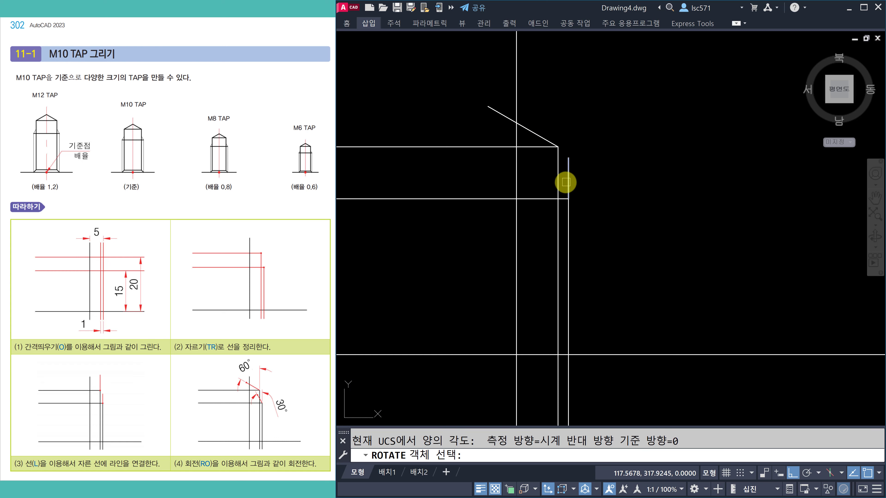
pyautogui.click(567, 182)
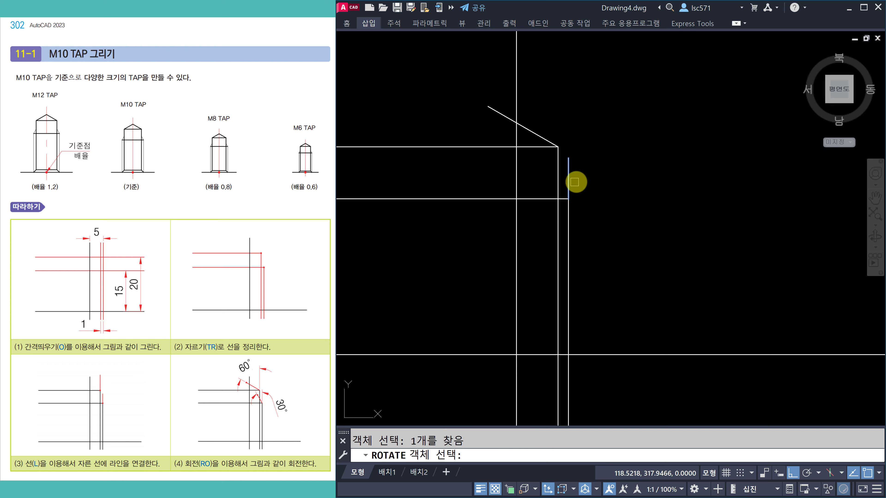
pyautogui.rightClick(583, 182)
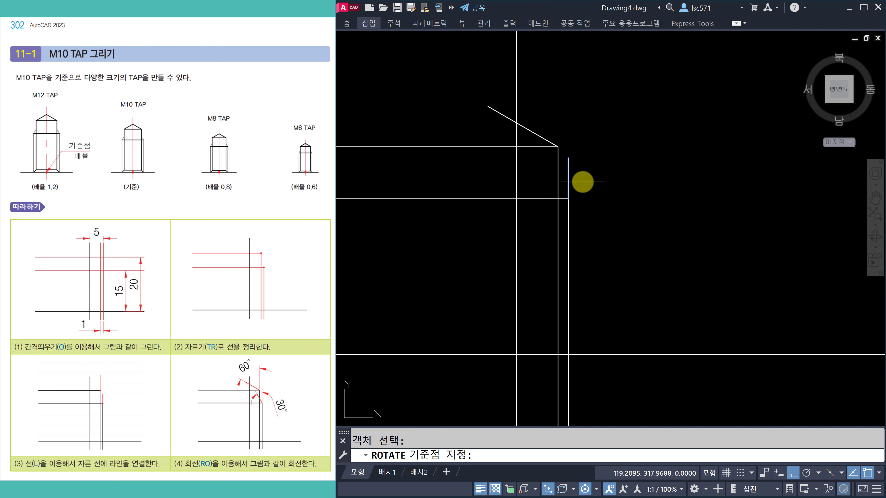
pyautogui.click(568, 200)
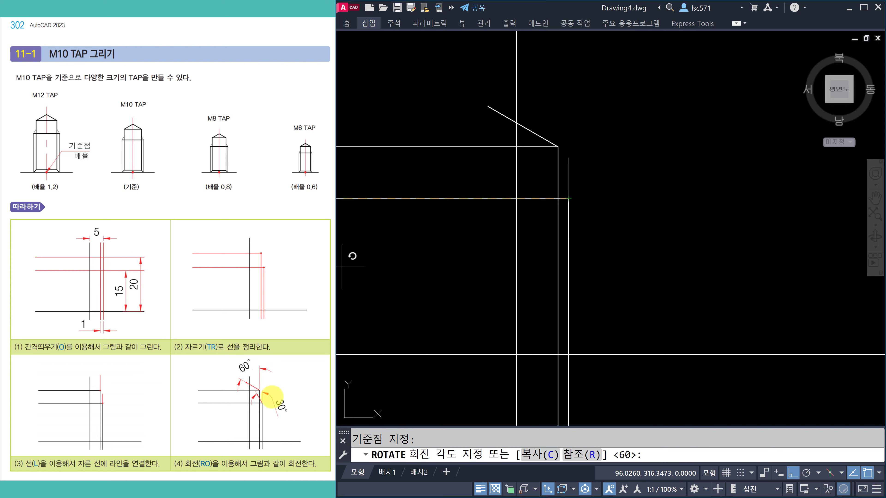
pyautogui.write('30')
pyautogui.press('Return')
# Trim the 60-degree line beyond the centre line and the 30-degree line beyond the inner vertical line.
pyautogui.write('tr')
pyautogui.press('Return')
pyautogui.click(502, 115)
pyautogui.click(552, 172)
pyautogui.press('Escape')
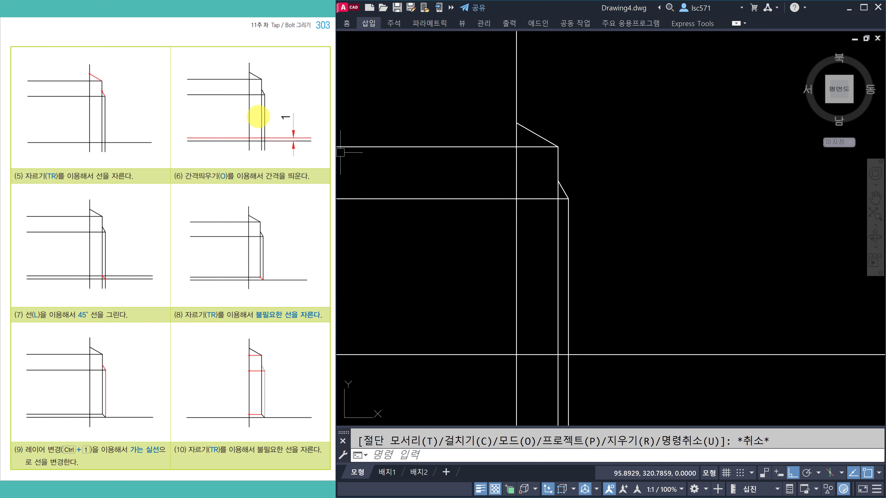
# Offset the horizontal base line 1 upward.
pyautogui.write('o')
pyautogui.press('Return')
pyautogui.write('1')
pyautogui.press('Return')
pyautogui.click(628, 355)
pyautogui.click(624, 320)
pyautogui.press('Escape')
pyautogui.press('Escape')
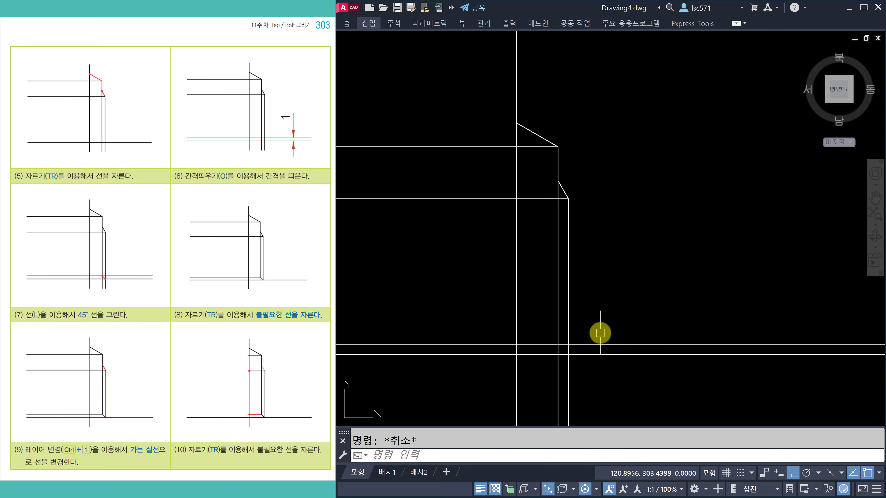
# Draw a 45-degree line from the inner vertical's crossing with the 1 offset line to the outer vertical's crossing with the base line.
pyautogui.write('l')
pyautogui.press('Return')
pyautogui.click(559, 345)
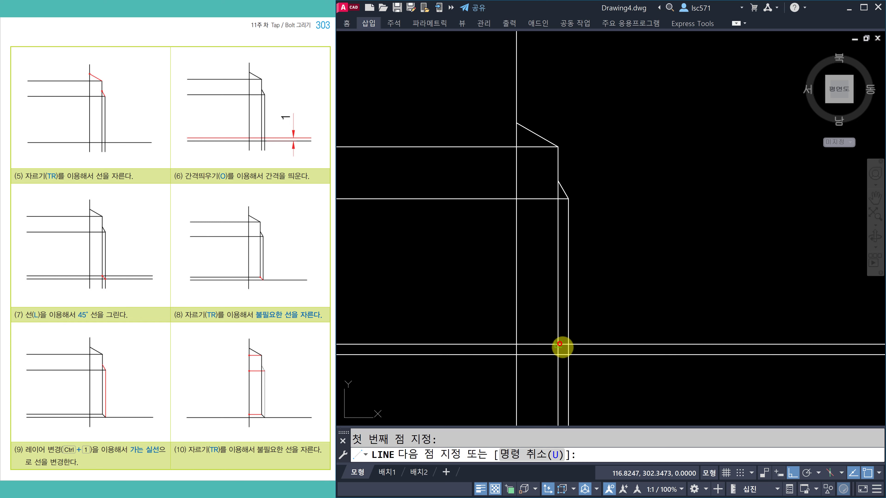
pyautogui.click(566, 352)
pyautogui.press('Return')
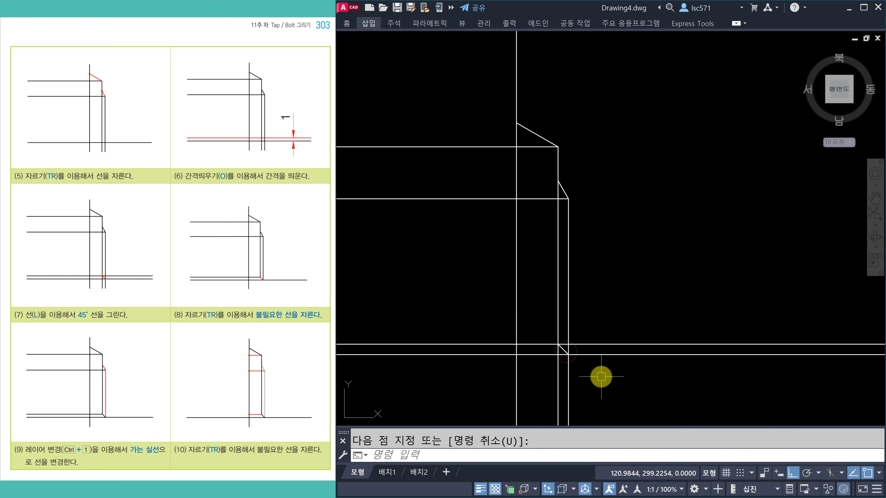
# Trim both side verticals below the 45-degree chamfer and the 1 offset line outside the inner vertical.
pyautogui.moveTo(601, 377); pyautogui.dragTo(602, 366, button='middle')
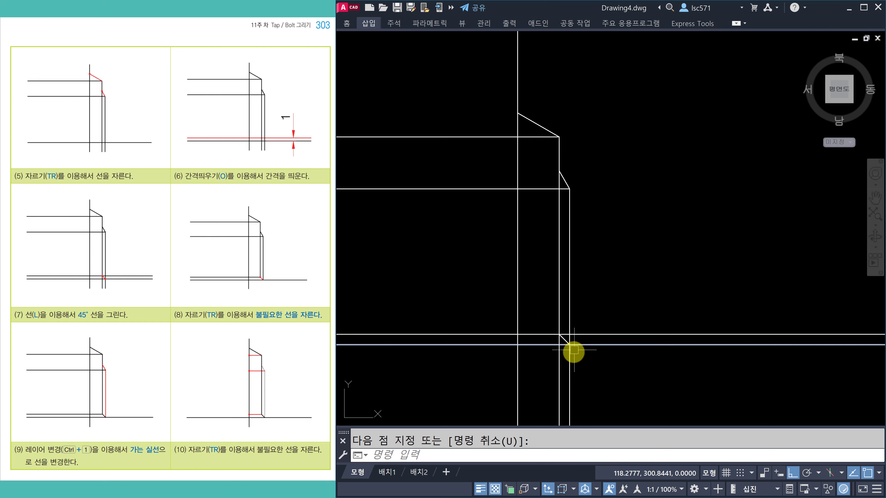
pyautogui.scroll(2, 573, 354)
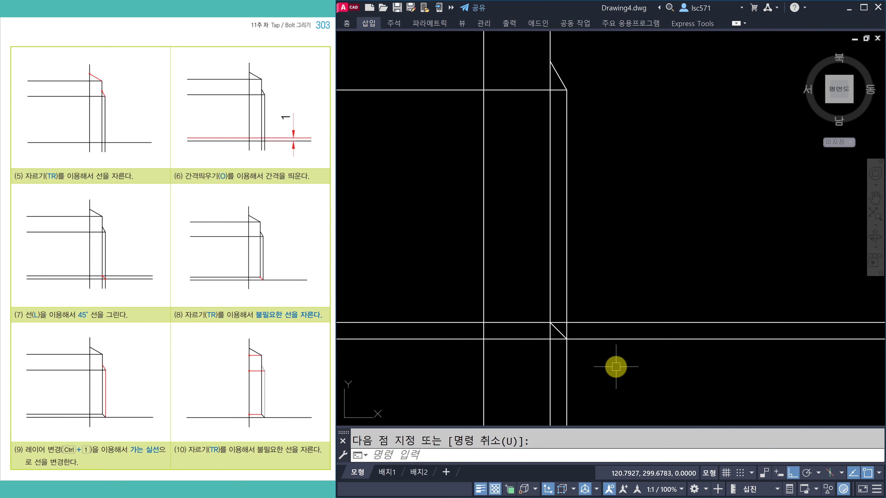
pyautogui.write('tr')
pyautogui.press('Return')
pyautogui.moveTo(589, 367); pyautogui.dragTo(536, 366)
pyautogui.click(550, 331)
pyautogui.click(589, 322)
pyautogui.click(559, 322)
pyautogui.scroll(-2, 558, 319)
pyautogui.press('Escape')
pyautogui.press('Escape')
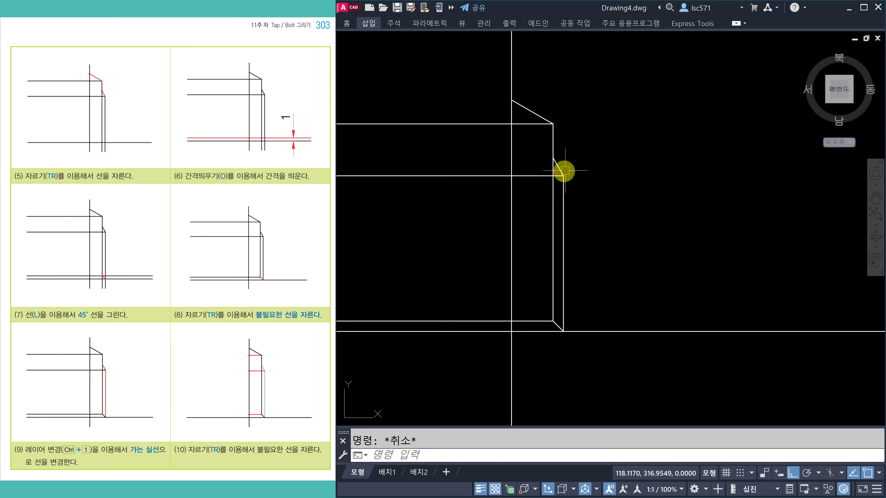
# Change the short 30-degree line and the outer vertical line to the thin solid line layer.
pyautogui.moveTo(597, 231); pyautogui.dragTo(605, 253, button='middle')
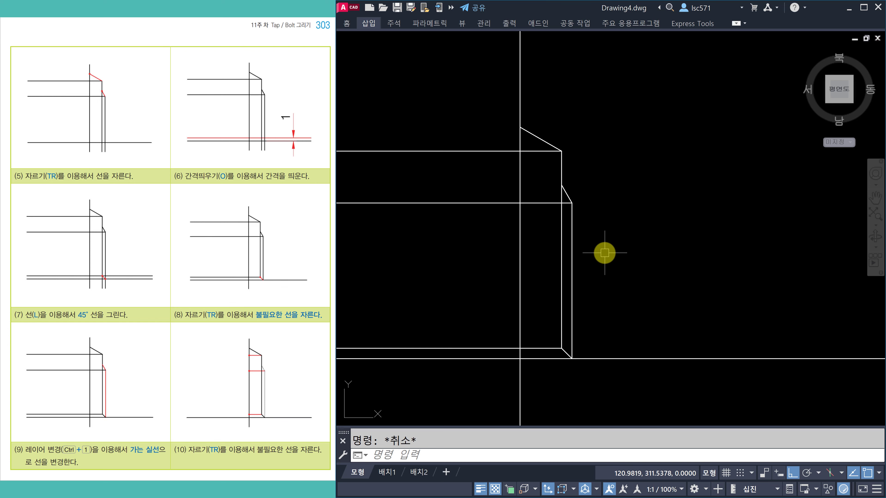
pyautogui.scroll(-2, 605, 253)
pyautogui.scroll(2, 603, 255)
pyautogui.click(567, 193)
pyautogui.click(573, 236)
pyautogui.click(451, 7)
pyautogui.click(516, 23)
pyautogui.click(510, 68)
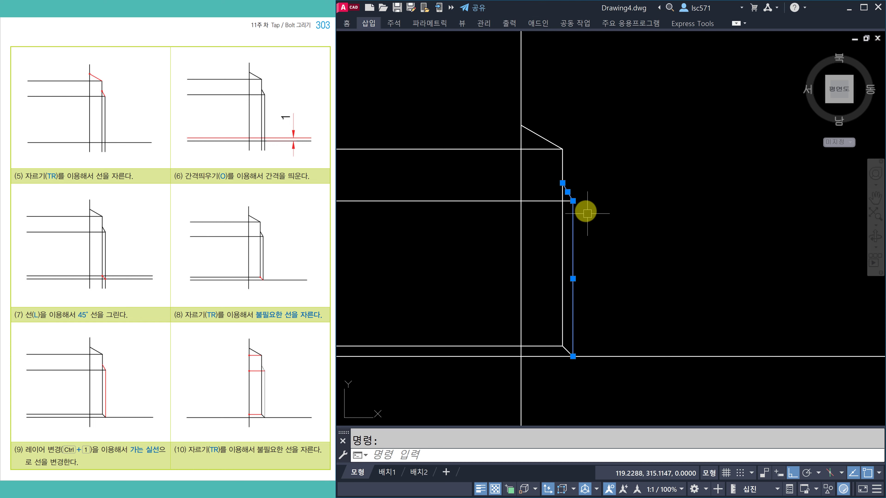
pyautogui.press('Escape')
# Toggle the lineweight display to compare the thick outline with the thin thread lines.
pyautogui.moveTo(606, 244); pyautogui.dragTo(622, 206, button='middle')
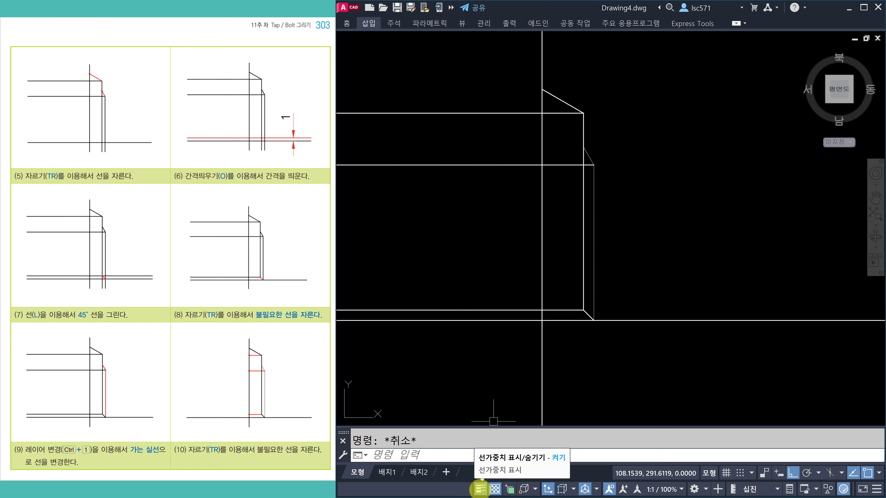
pyautogui.click(481, 488)
pyautogui.click(481, 489)
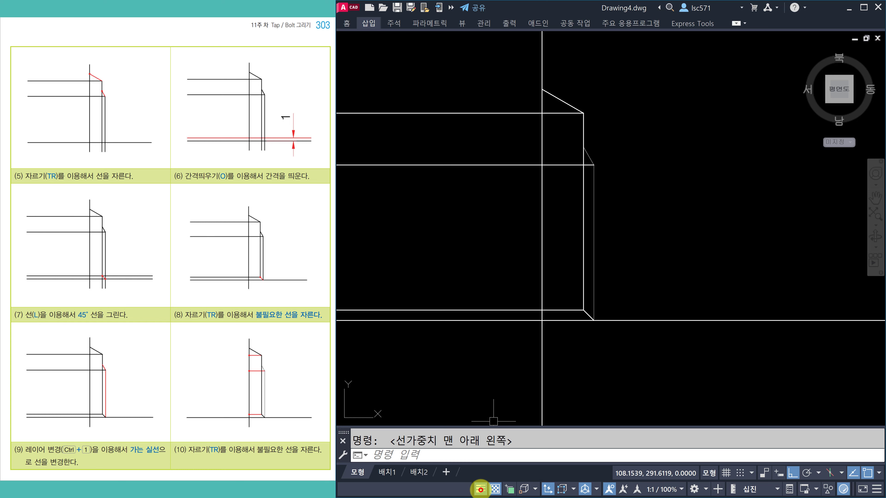
pyautogui.click(480, 488)
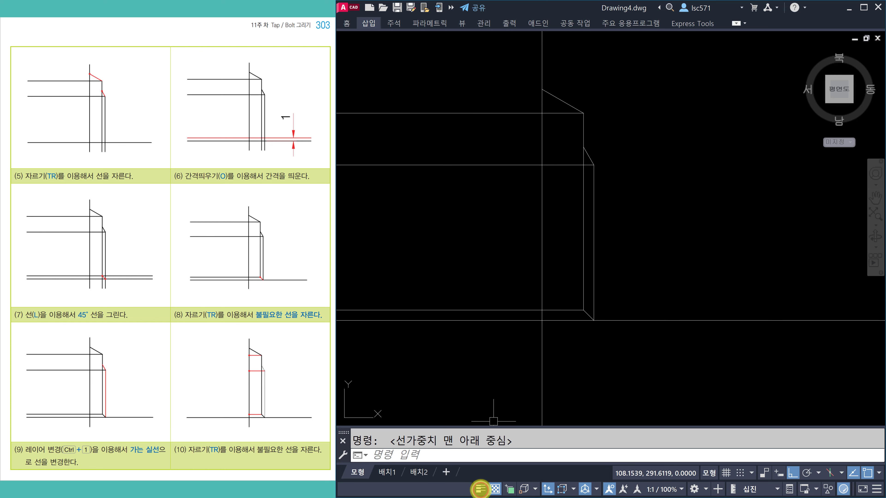
# Turn on the lineweight display and trim the three horizontal lines to the left of the vertical centre line.
pyautogui.click(480, 489)
pyautogui.write('tr')
pyautogui.press('Return')
pyautogui.click(522, 113)
pyautogui.click(510, 165)
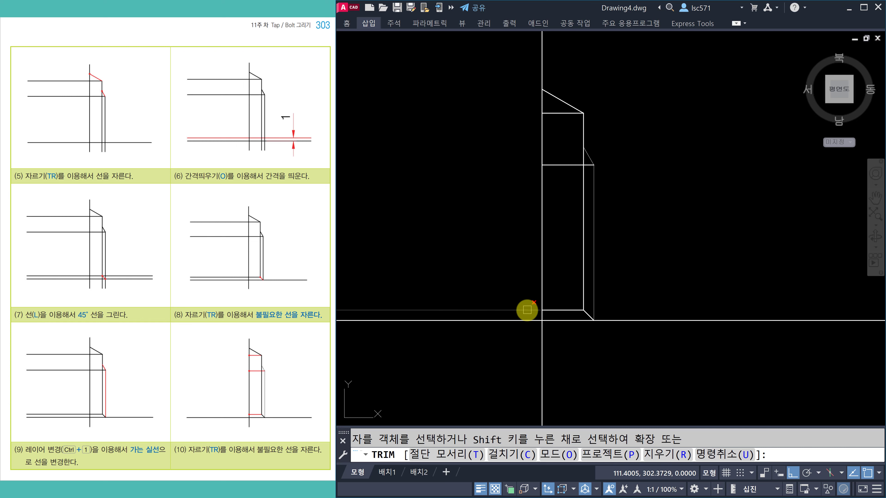
pyautogui.click(527, 310)
pyautogui.press('Escape')
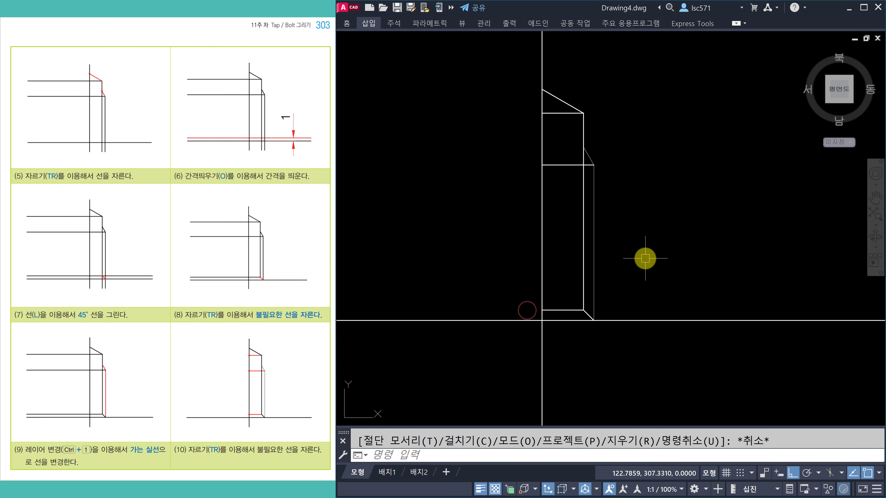
# Look through the book's following pages and return to page 304 with the mirror, copy and scale instructions.
pyautogui.scroll(-2, 654, 252)
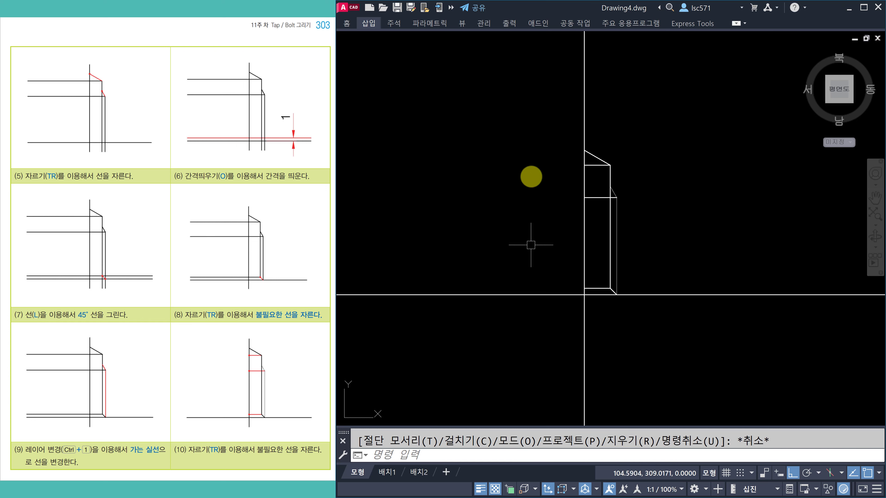
pyautogui.scroll(2, 666, 237)
pyautogui.click(267, 345)
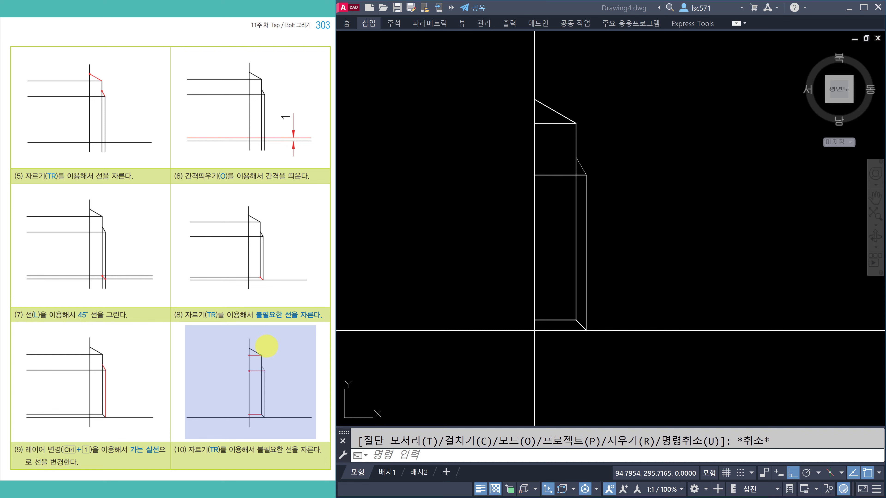
pyautogui.scroll(-3, 267, 347)
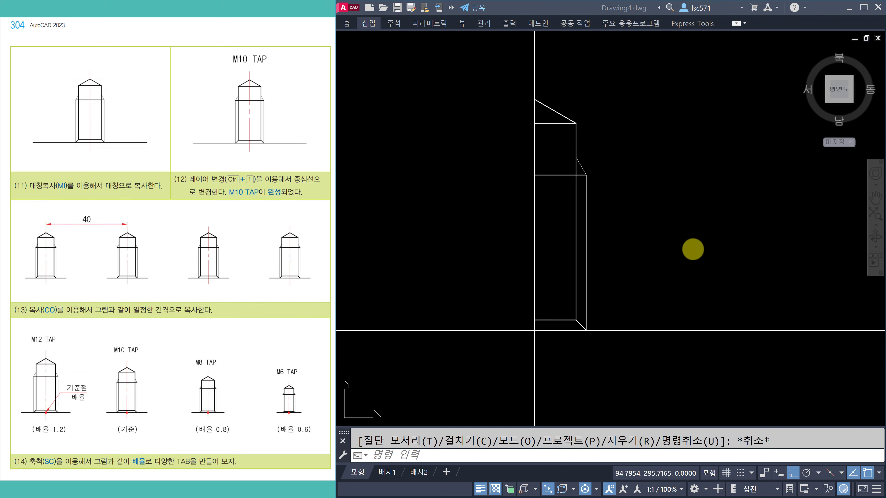
pyautogui.press('pagedown')
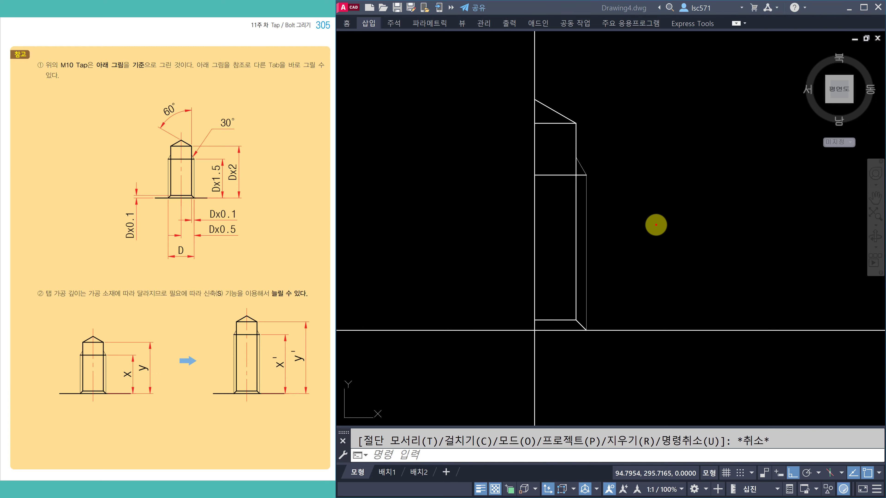
pyautogui.click(657, 224)
pyautogui.scroll(2, 213, 255)
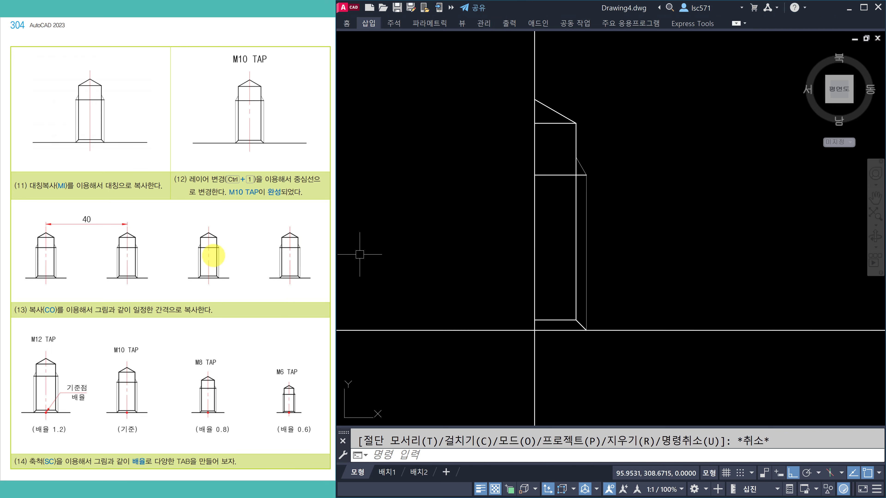
pyautogui.click(378, 253)
pyautogui.press('Escape')
pyautogui.write('z')
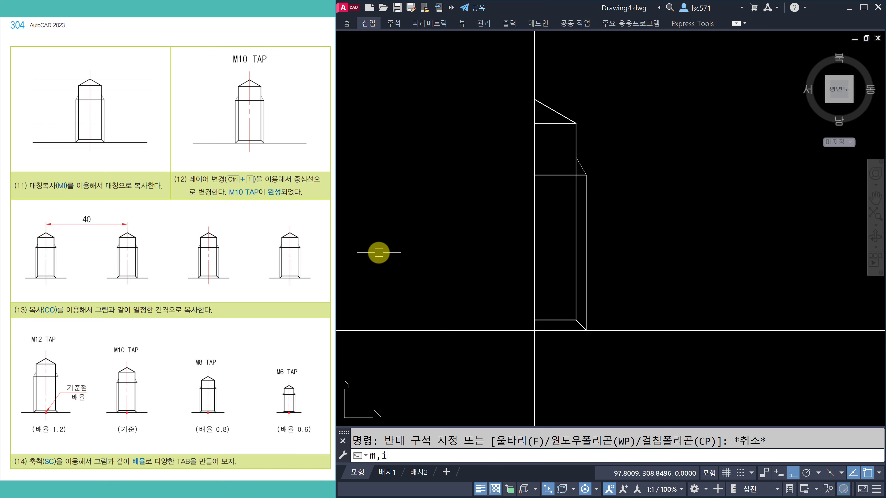
pyautogui.press('Return')
pyautogui.press('Escape')
# Mirror the right half of the tap profile about the vertical centre line, keeping the source objects.
pyautogui.write('mi')
pyautogui.press('Return')
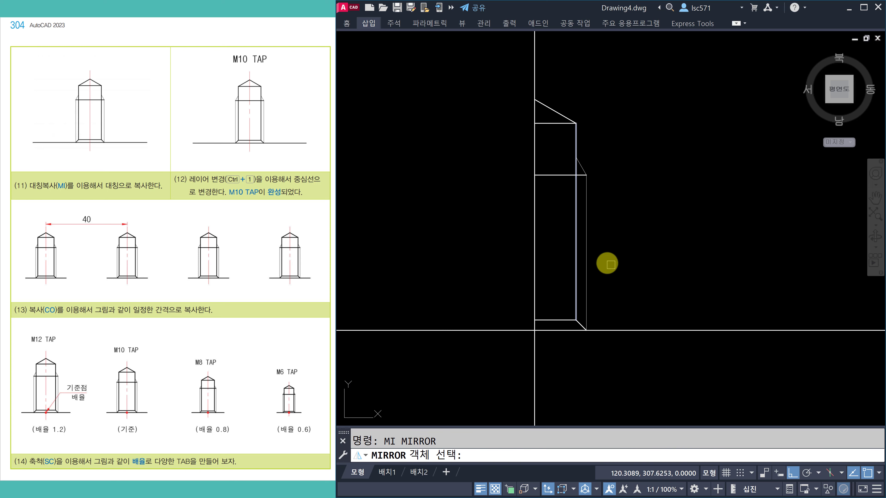
pyautogui.click(611, 324)
pyautogui.click(553, 82)
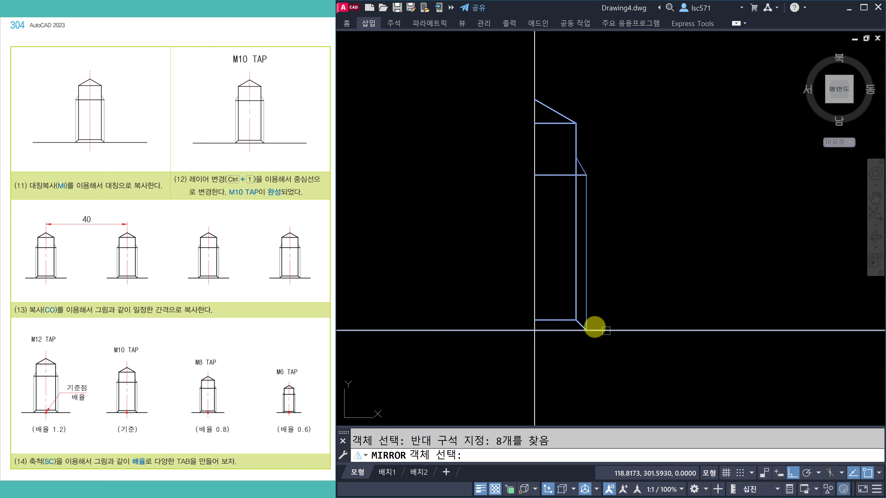
pyautogui.press('Return')
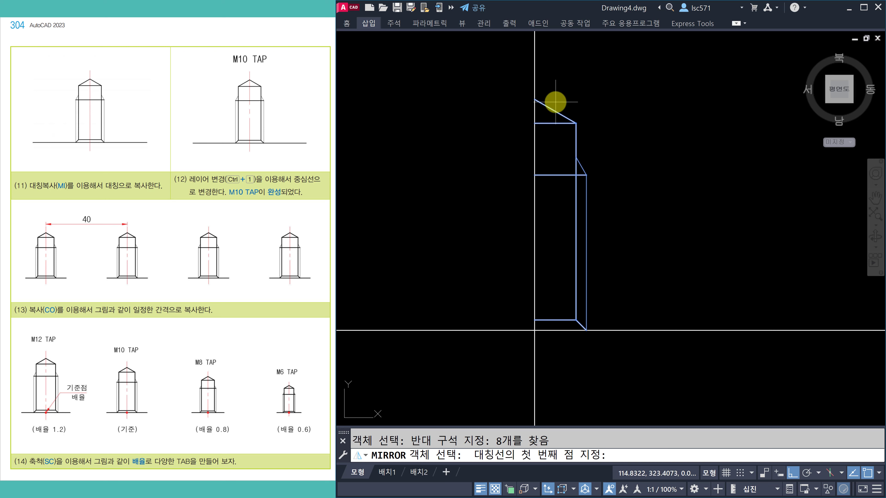
pyautogui.click(534, 99)
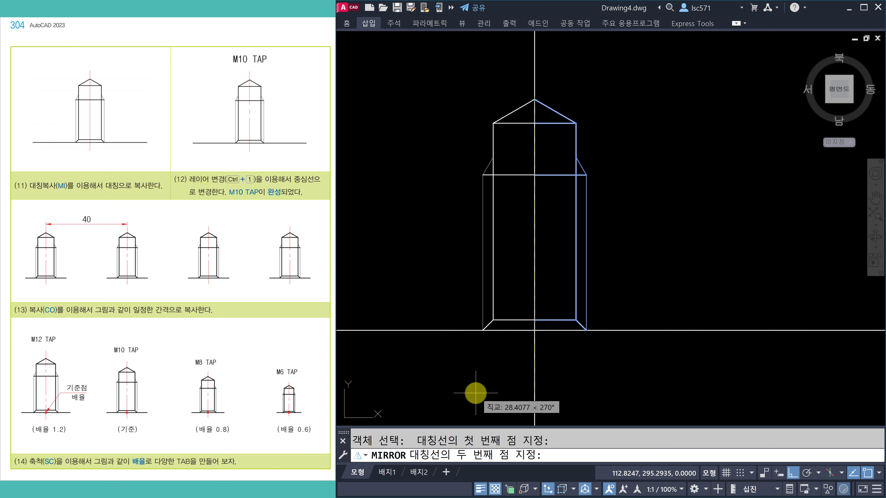
pyautogui.click(474, 394)
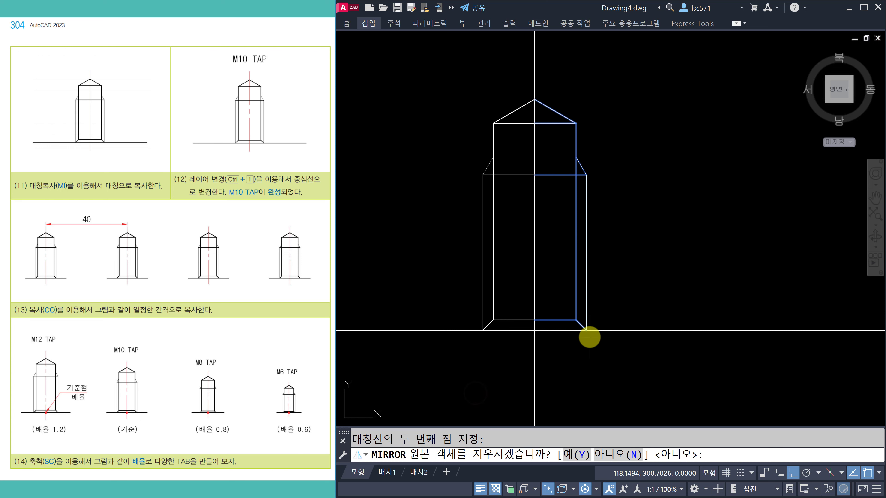
pyautogui.press('Return')
pyautogui.press('Escape')
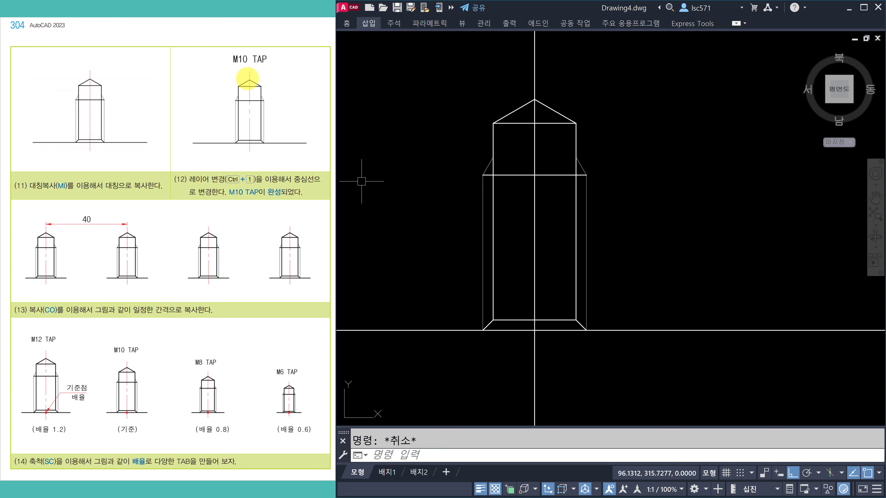
# Trim the vertical centre line above the tap's tip and below the base line.
pyautogui.write('tr')
pyautogui.press('Return')
pyautogui.click(534, 66)
pyautogui.click(534, 370)
pyautogui.press('Escape')
# Change the vertical line through the middle of the tap to the 중심선 layer.
pyautogui.click(534, 227)
pyautogui.hotkey('ctrl', '1')
pyautogui.click(767, 174)
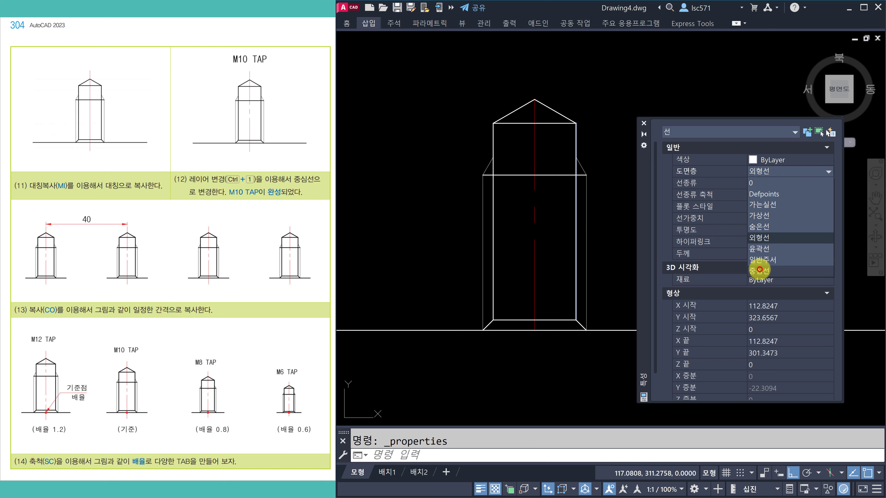
pyautogui.click(759, 269)
pyautogui.click(643, 124)
pyautogui.press('Escape')
# Undo the grip edit that stretched the centre line above the tap's tip.
pyautogui.write('u')
pyautogui.press('Return')
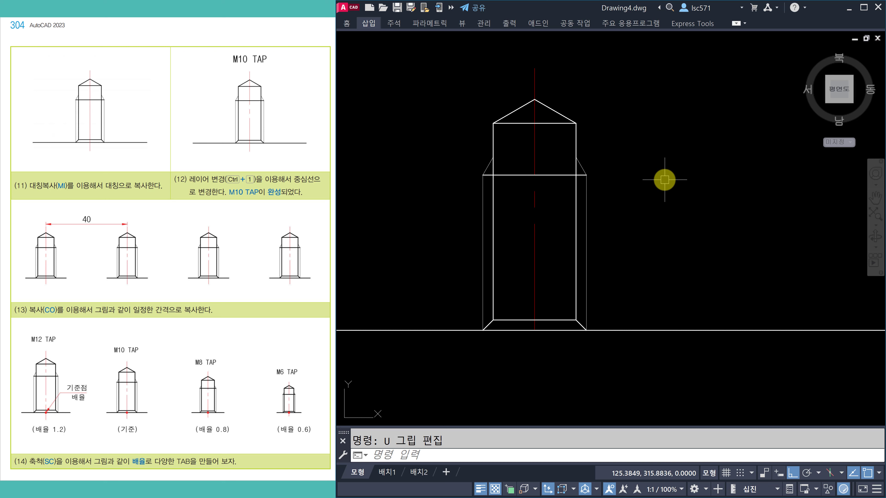
pyautogui.press('Escape')
# Lengthen the centre line by a delta of 3 at both its upper and lower ends.
pyautogui.write('LEN')
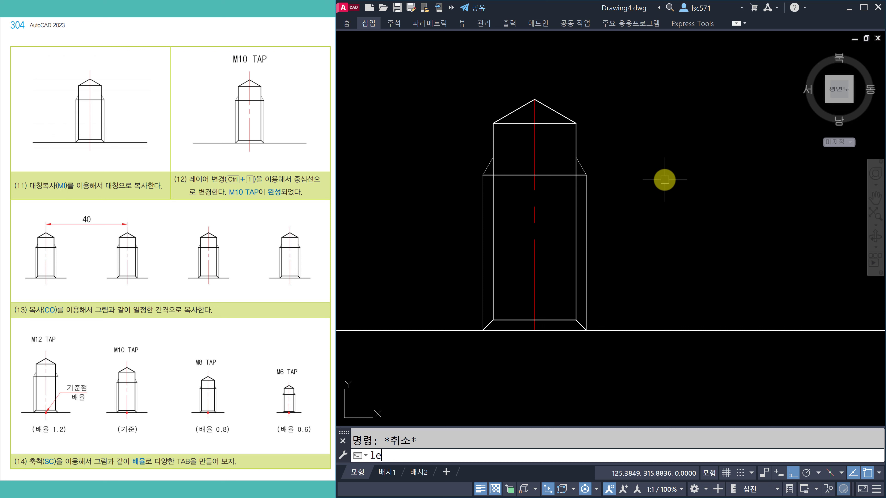
pyautogui.press('Return')
pyautogui.write('DE')
pyautogui.press('Return')
pyautogui.write('3')
pyautogui.press('Return')
pyautogui.click(534, 147)
pyautogui.click(534, 286)
pyautogui.press('Escape')
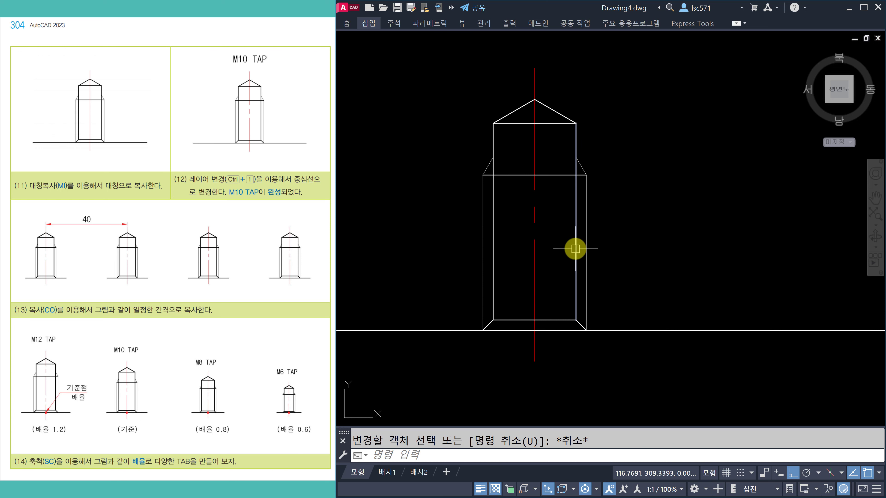
# Copy the whole tap with its base line to the right at distances of 40, 80 and 120.
pyautogui.scroll(-2, 573, 247)
pyautogui.moveTo(516, 241); pyautogui.dragTo(380, 99)
pyautogui.write('CO')
pyautogui.press('Return')
pyautogui.click(478, 291)
pyautogui.write('40')
pyautogui.press('Return')
pyautogui.write('80')
pyautogui.press('Return')
pyautogui.write('120')
pyautogui.press('Return')
pyautogui.press('Escape')
pyautogui.scroll(-4, 599, 275)
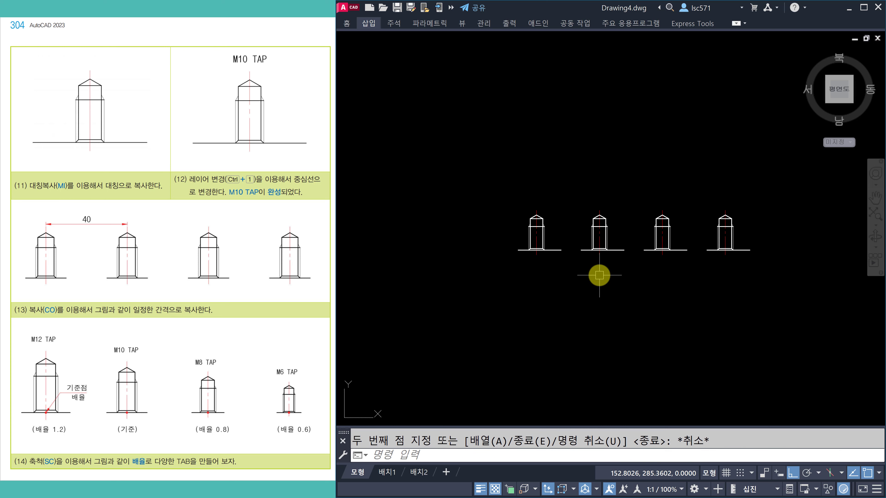
# Scale the first tap by 1.2 about the crossing of its centre line and base line, leaving the base line out.
pyautogui.scroll(2, 571, 234)
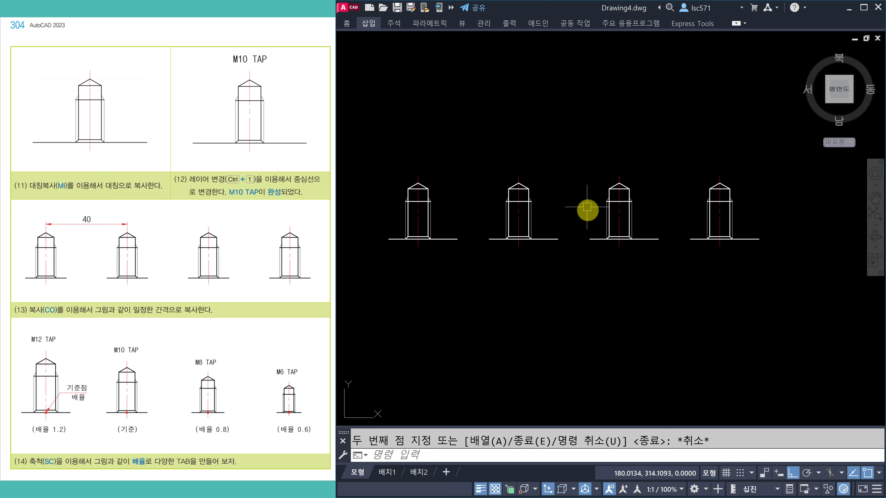
pyautogui.scroll(2, 387, 238)
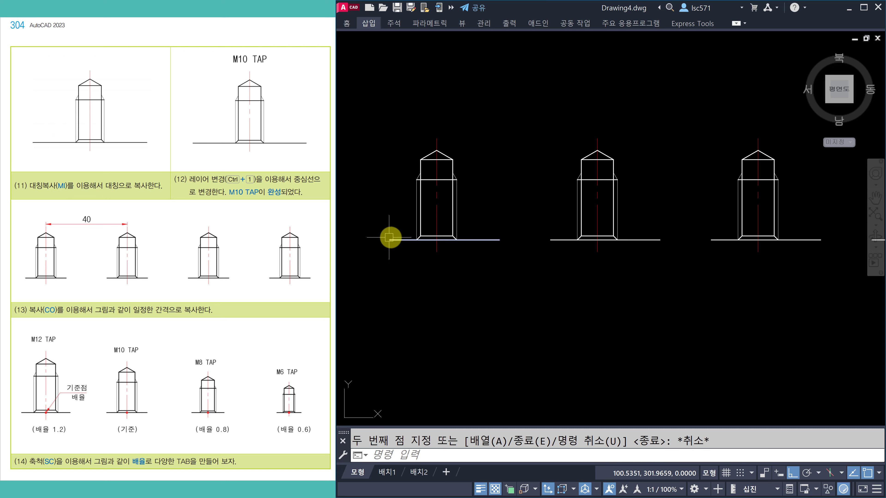
pyautogui.moveTo(539, 208); pyautogui.dragTo(529, 214, button='middle')
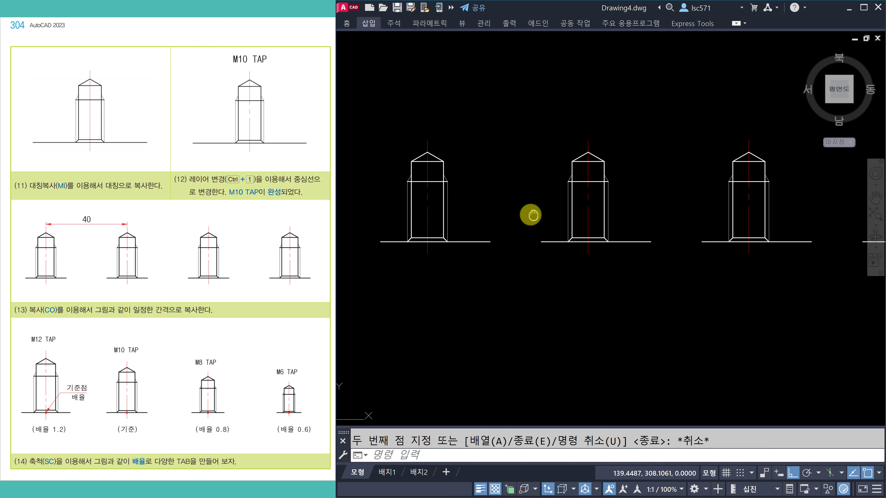
pyautogui.write('SC')
pyautogui.press('Return')
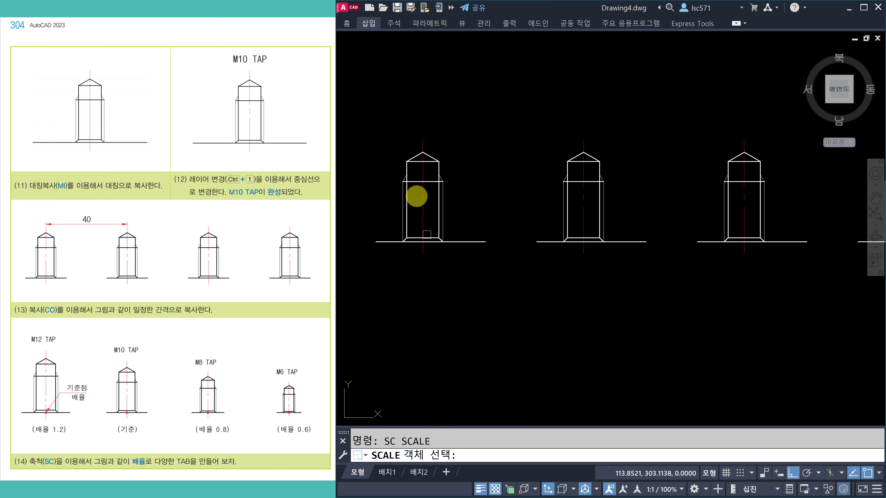
pyautogui.click(389, 118)
pyautogui.click(457, 276)
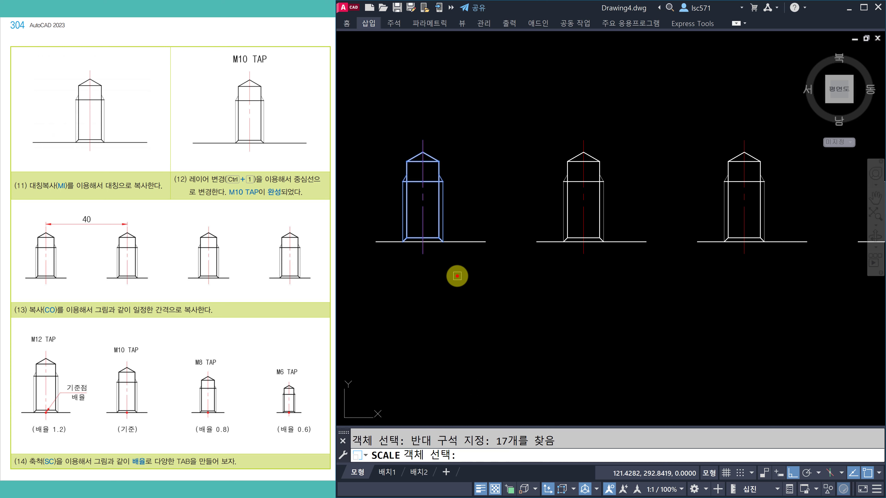
pyautogui.press('Return')
pyautogui.scroll(5, 411, 241)
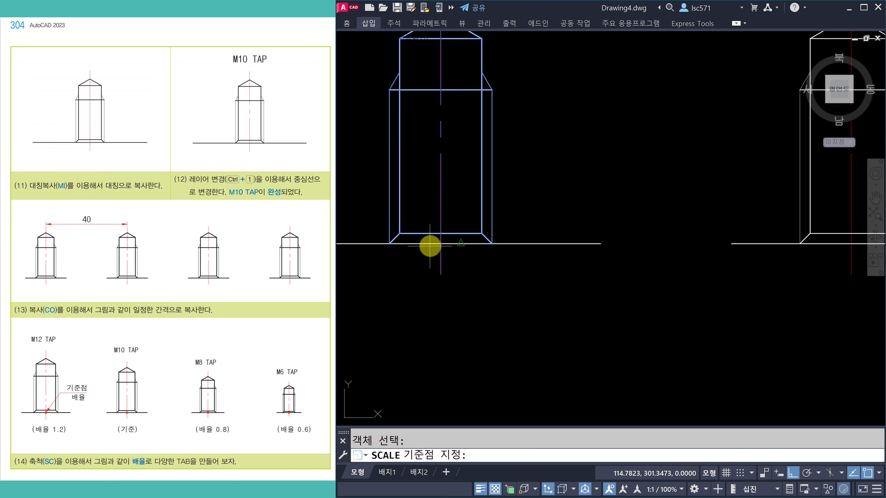
pyautogui.click(442, 243)
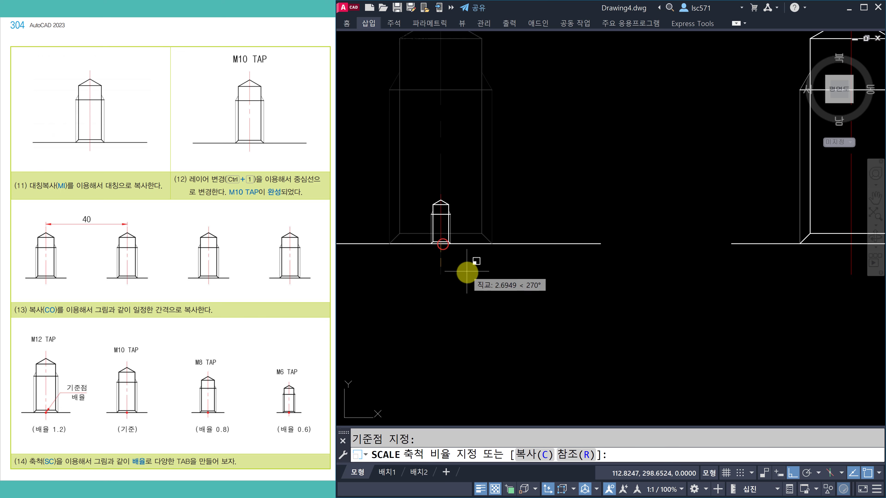
pyautogui.scroll(-3, 467, 290)
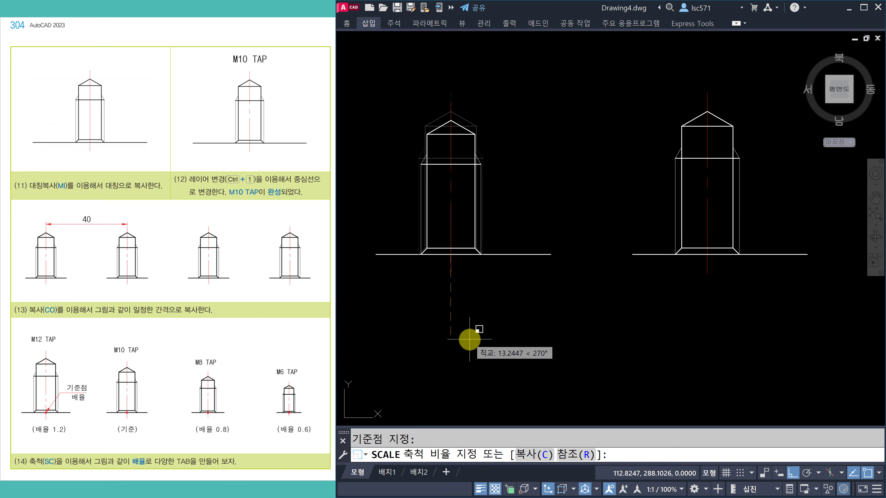
pyautogui.write('1.25')
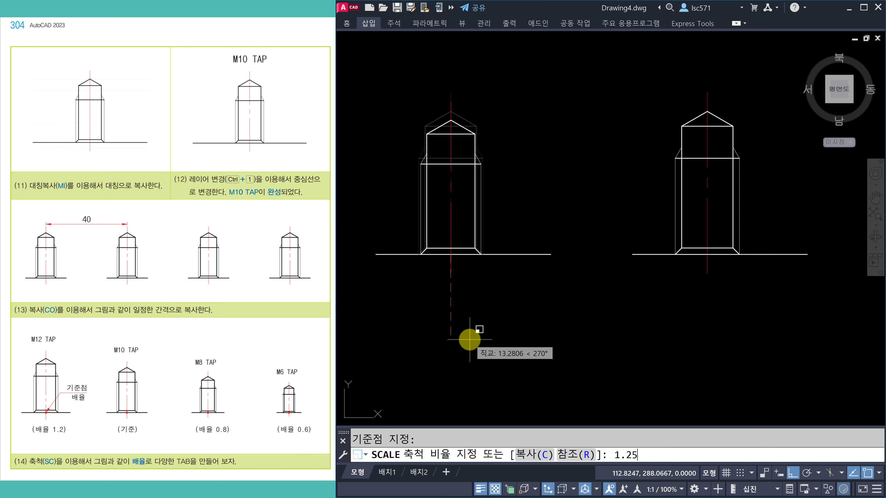
pyautogui.press('BackSpace')
pyautogui.press('Return')
pyautogui.press('Escape')
# Scale the third tap by 0.8 about the crossing of its centre line and base line, without the base line.
pyautogui.scroll(-4, 424, 225)
pyautogui.moveTo(633, 248)
pyautogui.mouseDown(button='middle')
pyautogui.moveTo(595, 245)
pyautogui.moveTo(617, 254)
pyautogui.mouseUp(button='middle')
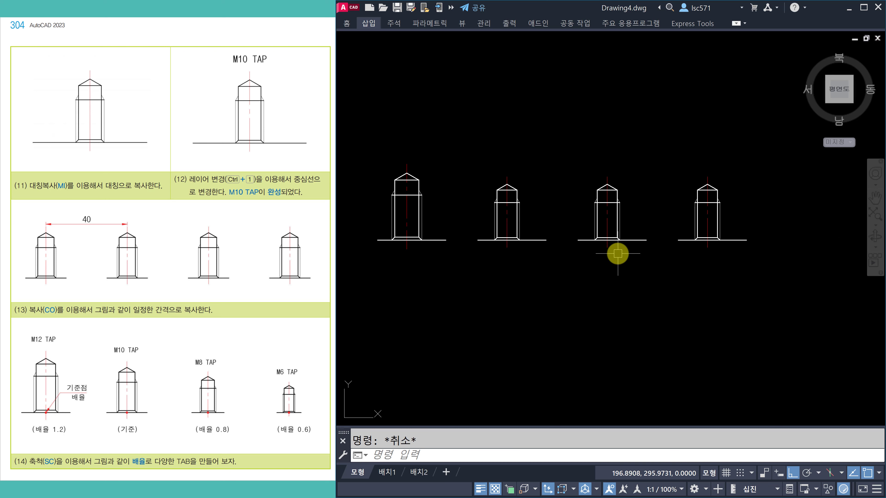
pyautogui.write('sc')
pyautogui.press('Return')
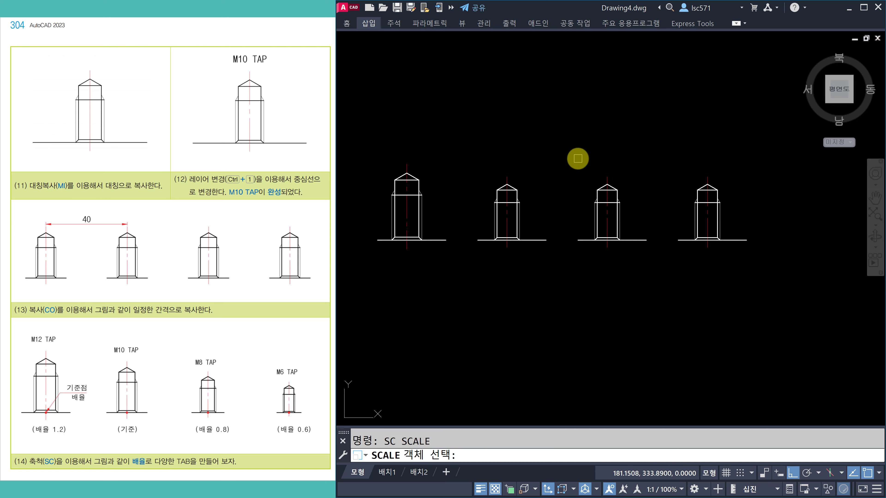
pyautogui.click(578, 159)
pyautogui.click(630, 270)
pyautogui.press('Return')
pyautogui.click(607, 240)
pyautogui.write('.8')
pyautogui.press('Return')
# Scale the fourth tap by 0.6 about the point where its centre line meets the base line, excluding the base line.
pyautogui.scroll(2, 674, 272)
pyautogui.moveTo(674, 271); pyautogui.dragTo(581, 272, button='middle')
pyautogui.press('Return')
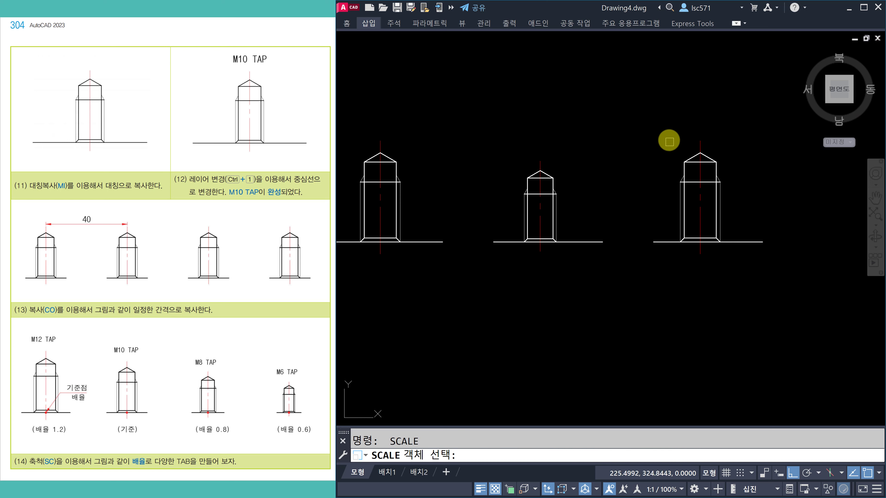
pyautogui.click(664, 123)
pyautogui.click(735, 299)
pyautogui.press('Return')
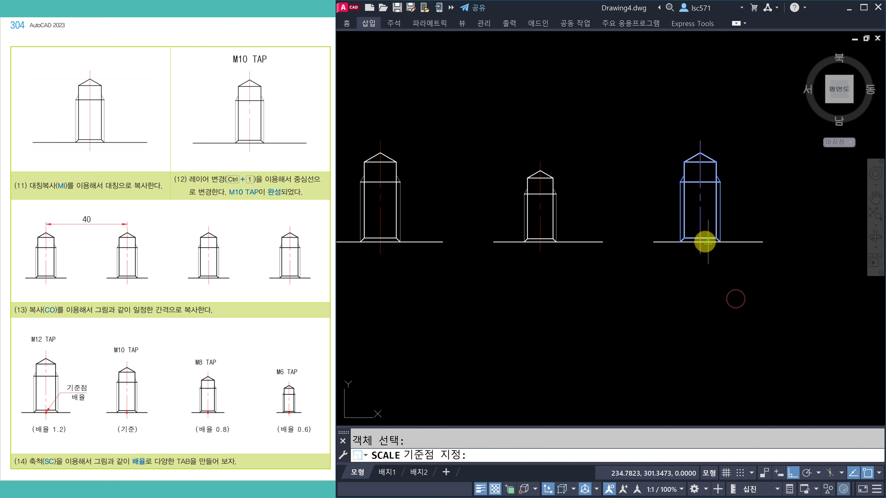
pyautogui.scroll(2, 700, 242)
pyautogui.click(700, 242)
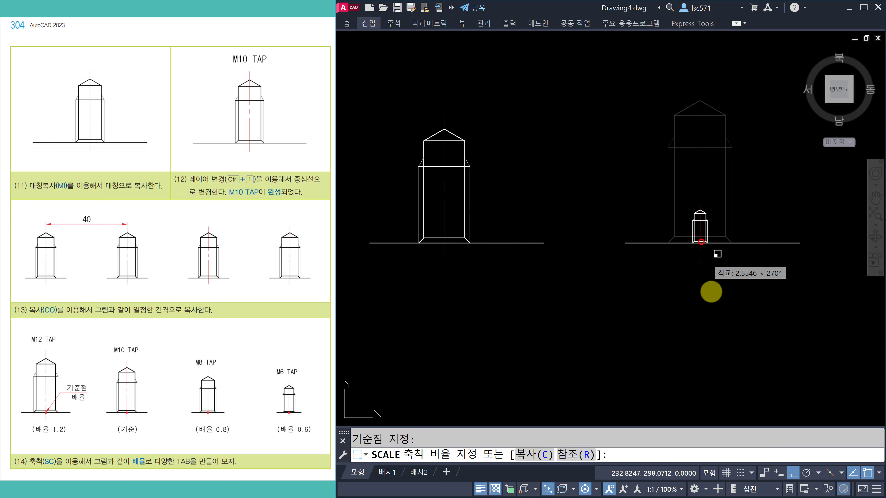
pyautogui.write('.6')
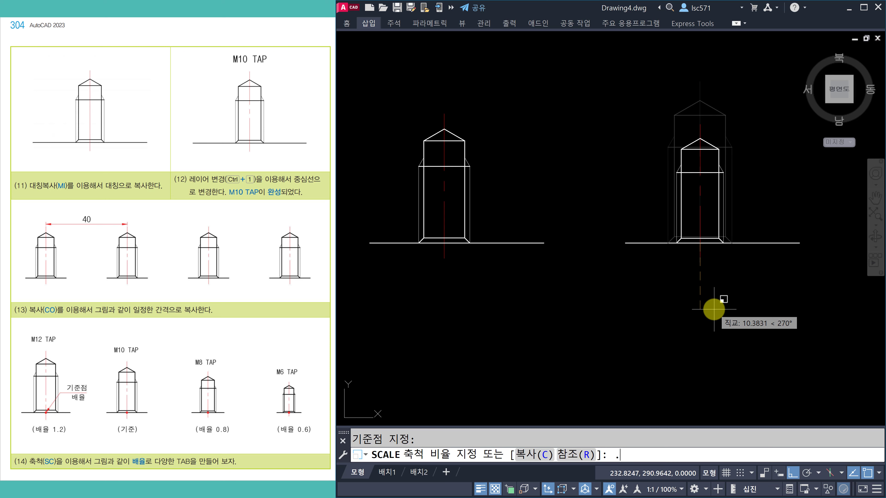
pyautogui.press('Return')
# Add a linear dimension for the outer width of the first, largest tap below its base line.
pyautogui.scroll(-2, 714, 310)
pyautogui.moveTo(489, 310); pyautogui.dragTo(655, 297, button='middle')
pyautogui.write('dli')
pyautogui.press('Return')
pyautogui.click(369, 254)
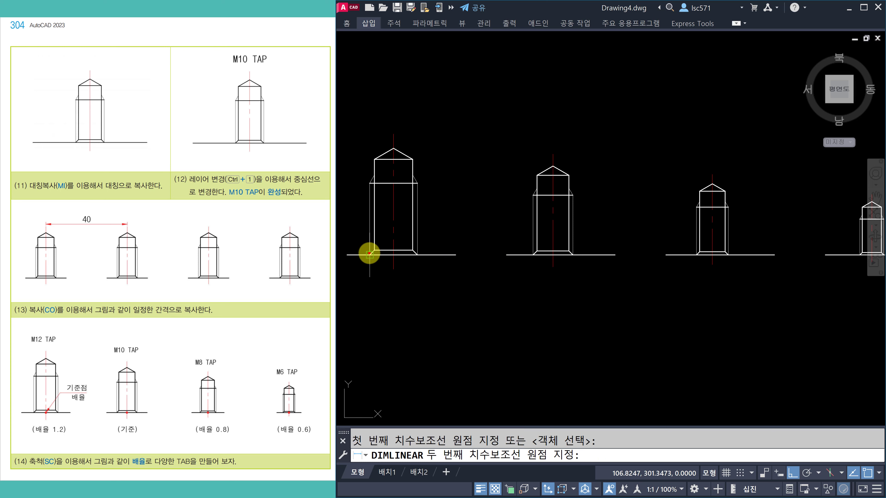
pyautogui.click(420, 253)
pyautogui.click(420, 294)
pyautogui.press('Return')
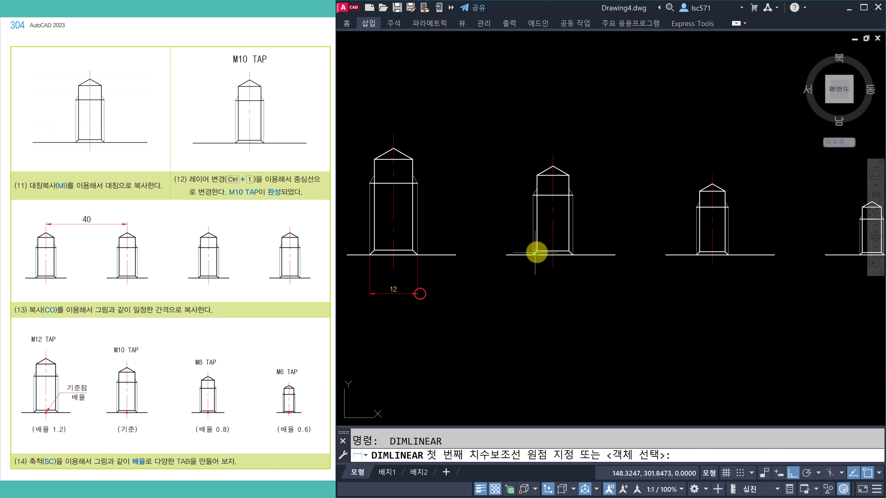
# Add linear dimensions for the outer widths of the remaining three taps, aligned with the first dimension below the base lines.
pyautogui.click(534, 254)
pyautogui.click(572, 255)
pyautogui.click(417, 294)
pyautogui.press('Return')
pyautogui.click(696, 254)
pyautogui.click(728, 255)
pyautogui.click(572, 294)
pyautogui.press('Return')
pyautogui.press('Escape')
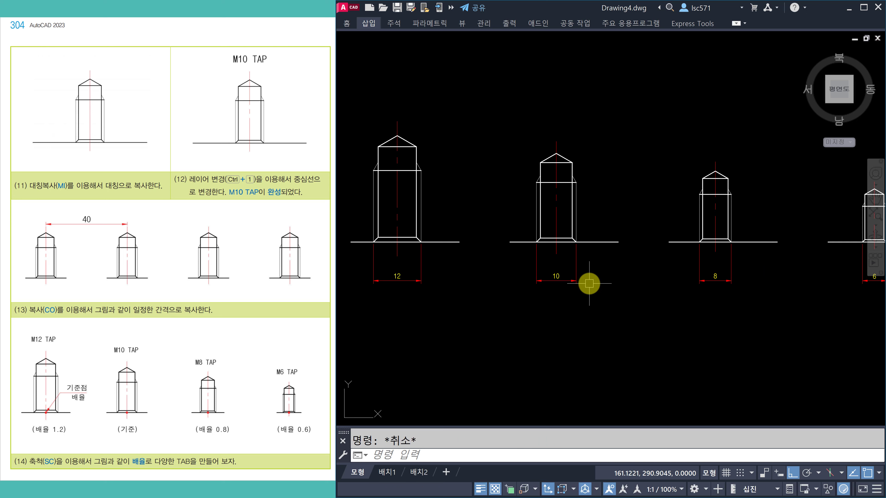
# Draw an upright rectangle in the empty space above the second tap.
pyautogui.scroll(-4, 536, 271)
pyautogui.scroll(2, 530, 265)
pyautogui.moveTo(546, 259); pyautogui.dragTo(546, 270, button='middle')
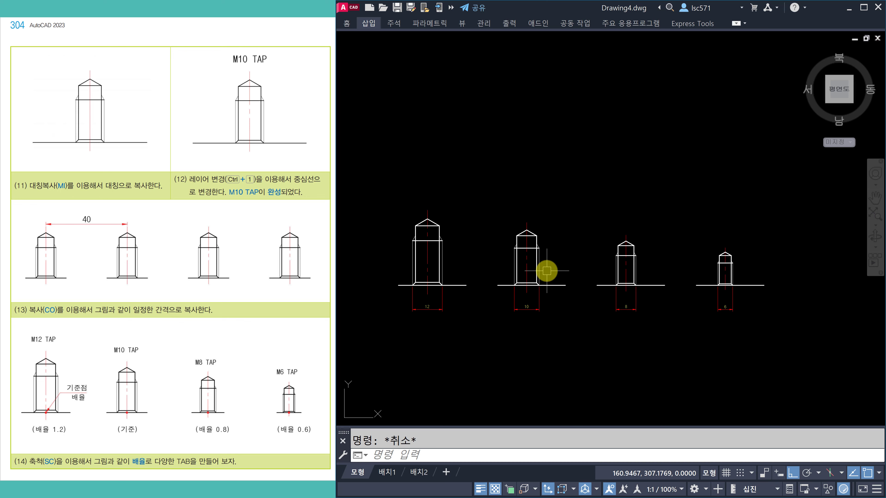
pyautogui.write('REC')
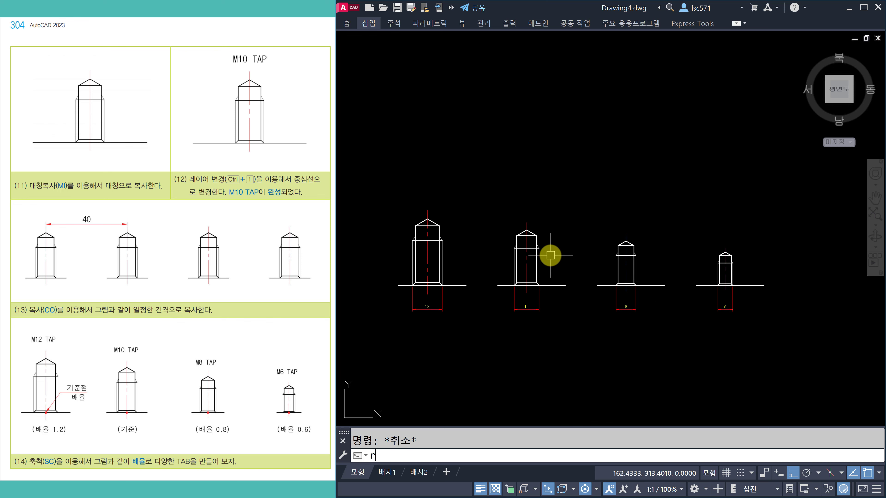
pyautogui.press('Return')
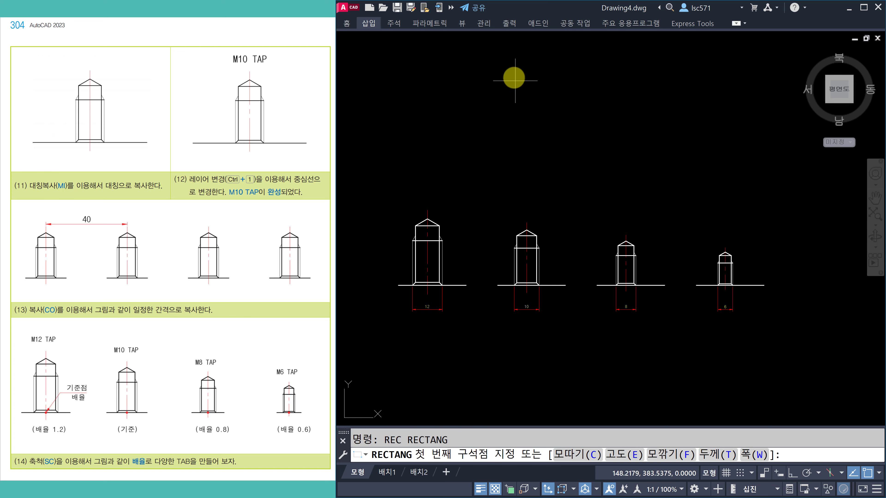
pyautogui.click(514, 67)
pyautogui.click(580, 168)
pyautogui.press('Escape')
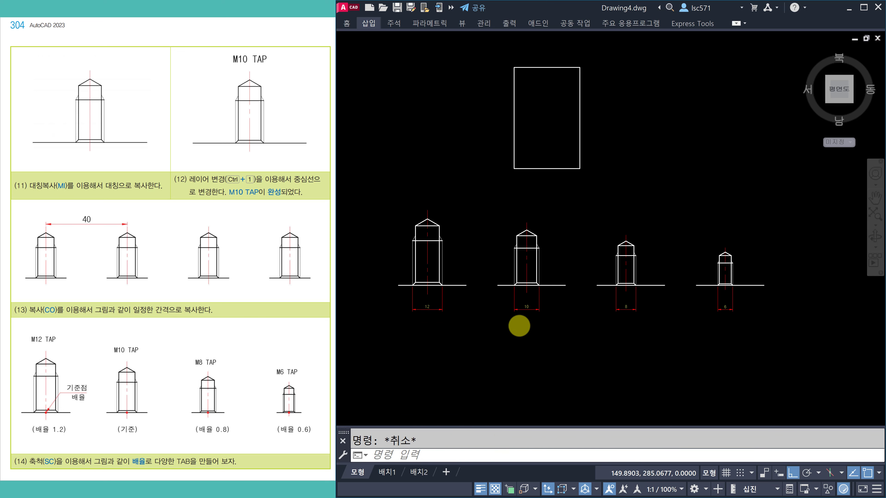
# Copy the second tap without its base line from its base centre to the midpoint of the rectangle's lower edge.
pyautogui.scroll(2, 519, 326)
pyautogui.moveTo(620, 314); pyautogui.dragTo(527, 328, button='middle')
pyautogui.write('co')
pyautogui.press('space')
pyautogui.click(570, 187)
pyautogui.click(623, 293)
pyautogui.press('space')
pyautogui.click(595, 275)
pyautogui.moveTo(491, 120); pyautogui.dragTo(524, 307, button='middle')
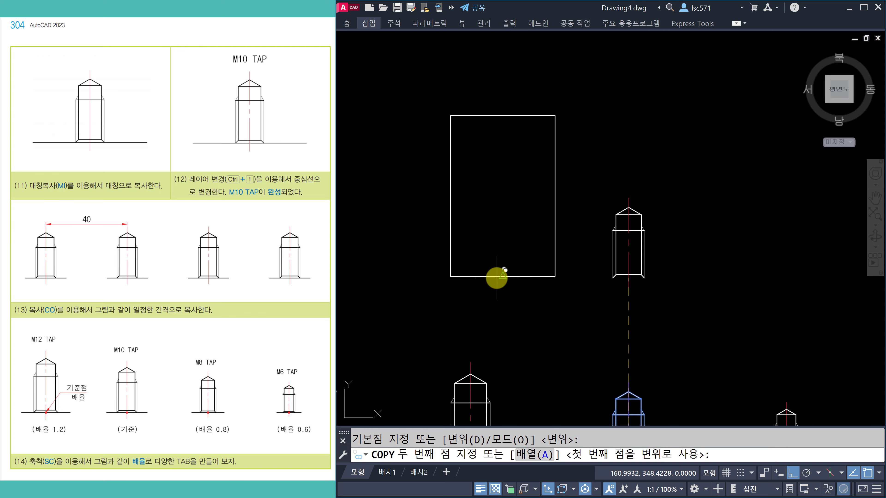
pyautogui.click(498, 278)
pyautogui.press('Escape')
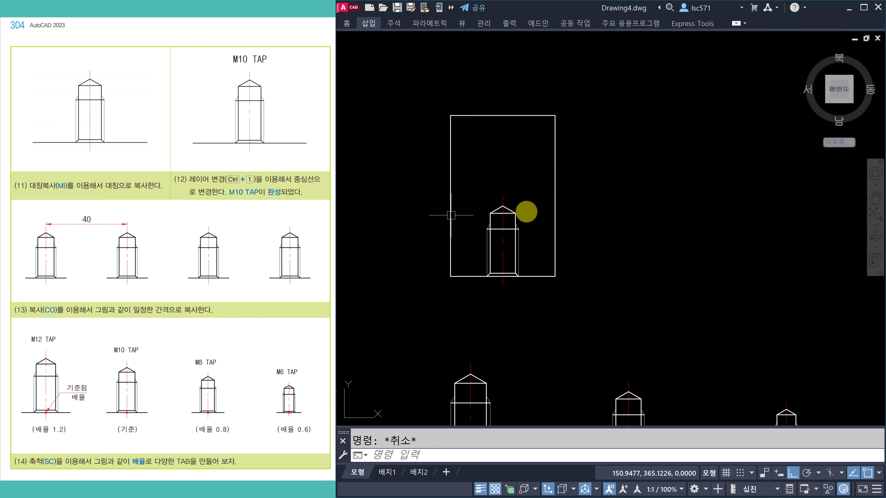
pyautogui.scroll(-1, 205, 345)
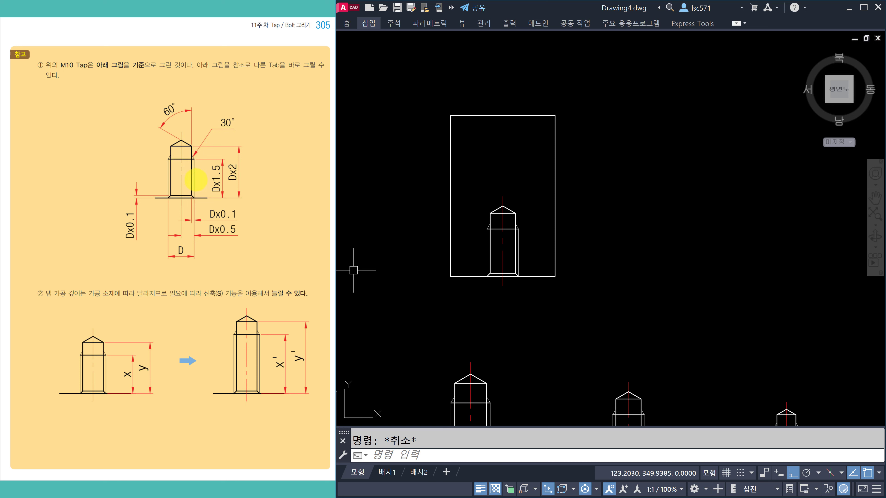
pyautogui.scroll(6, 518, 238)
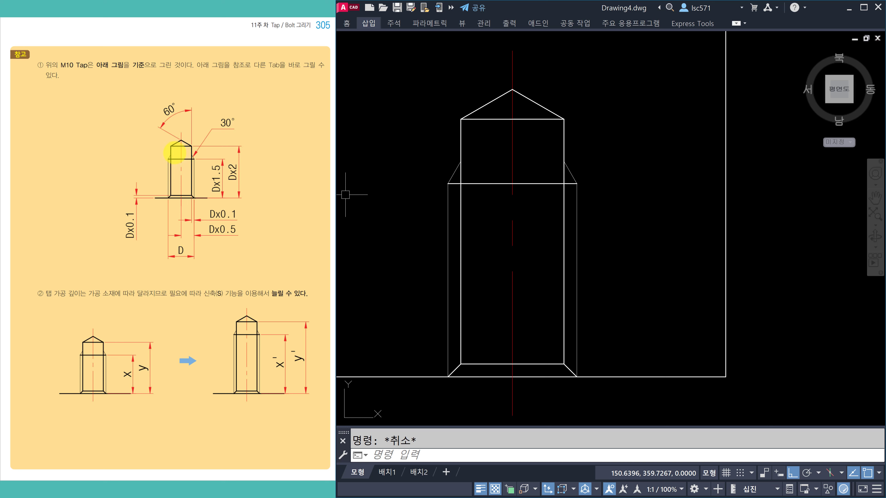
pyautogui.click(179, 156)
pyautogui.click(180, 158)
pyautogui.click(180, 158)
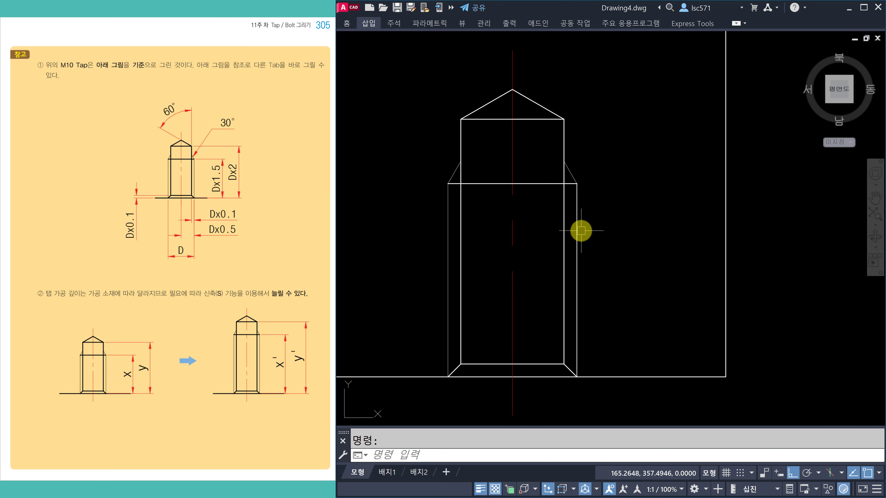
# Start a Stretch on the tap inside the rectangle, selecting its upper part with a crossing window that includes the tip and thread end.
pyautogui.scroll(-4, 578, 232)
pyautogui.moveTo(578, 228); pyautogui.dragTo(569, 296, button='middle')
pyautogui.scroll(2, 614, 348)
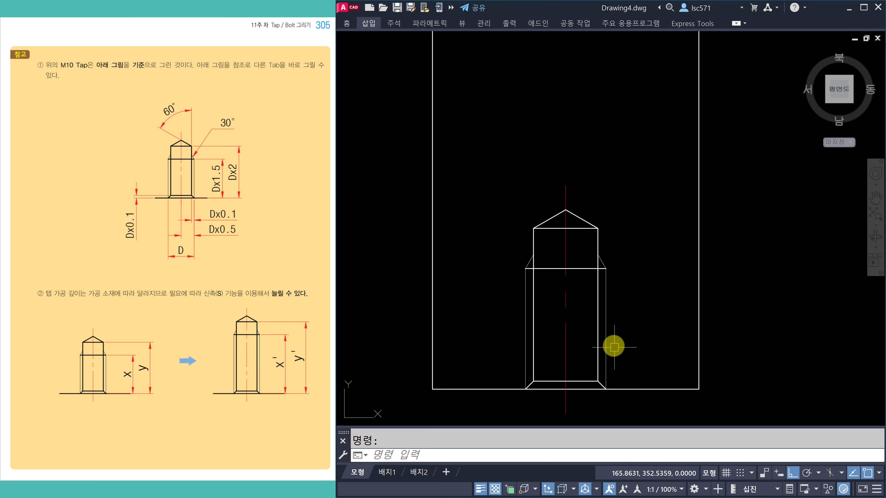
pyautogui.moveTo(615, 348); pyautogui.dragTo(600, 309, button='middle')
pyautogui.write('s')
pyautogui.press('Return')
pyautogui.click(634, 274)
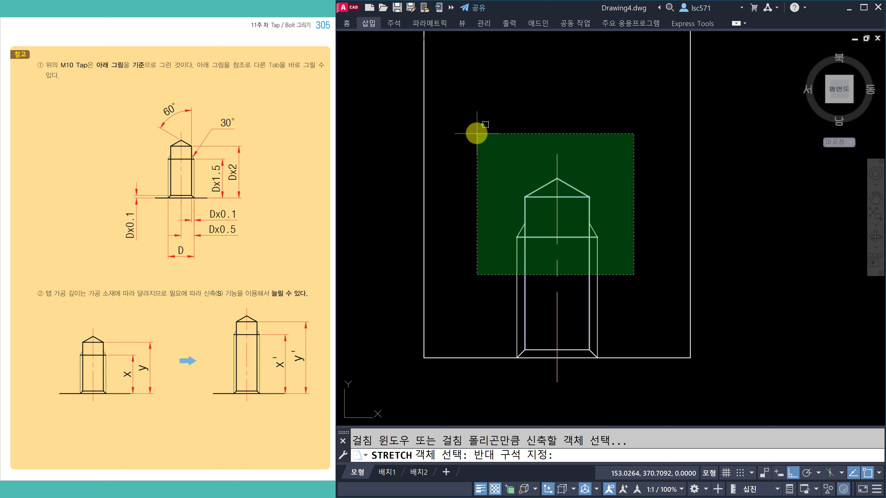
pyautogui.click(476, 133)
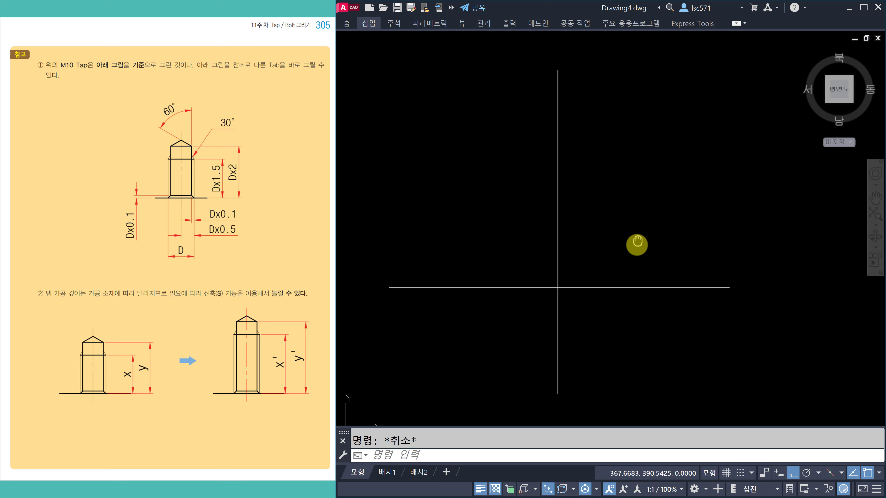
# Offset the vertical line of the new crossing-line pair 5 to the right for the tap's outer half width.
pyautogui.write('o')
pyautogui.press('Return')
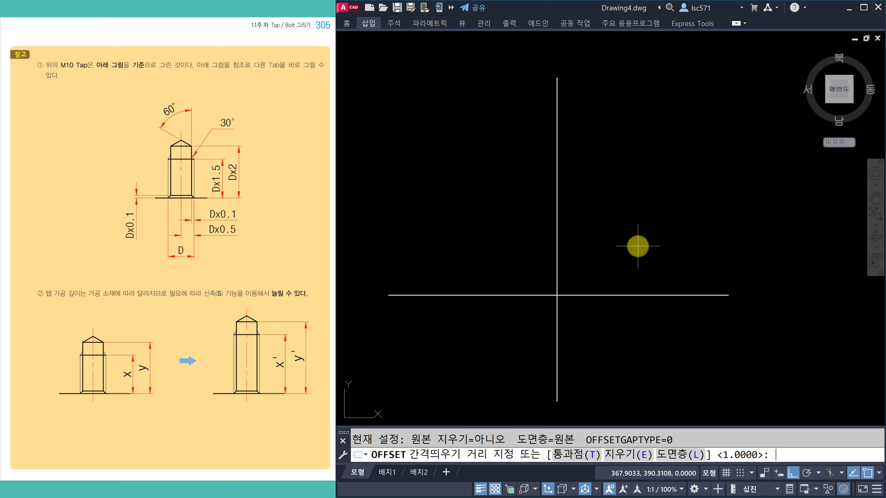
pyautogui.write('5')
pyautogui.press('Return')
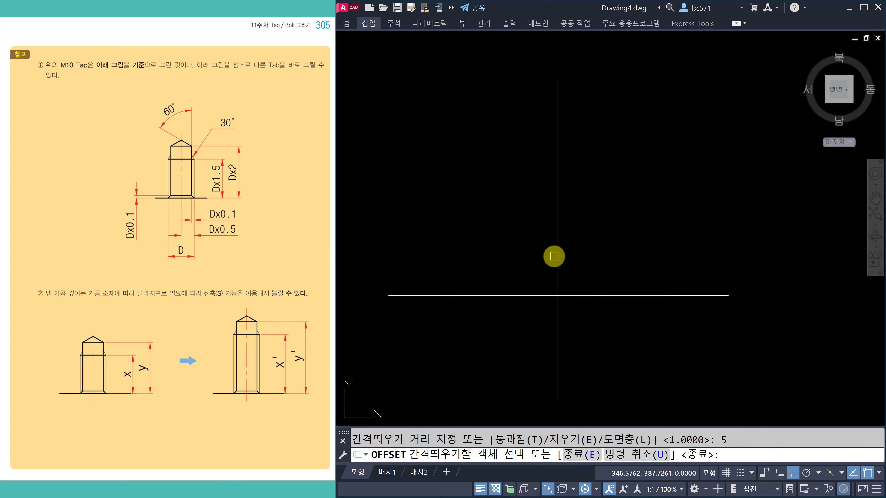
pyautogui.click(555, 254)
pyautogui.click(620, 247)
# Offset the outer vertical line 1 inward toward the centre line.
pyautogui.scroll(3, 610, 249)
pyautogui.press('Escape')
pyautogui.write('o')
pyautogui.press('Return')
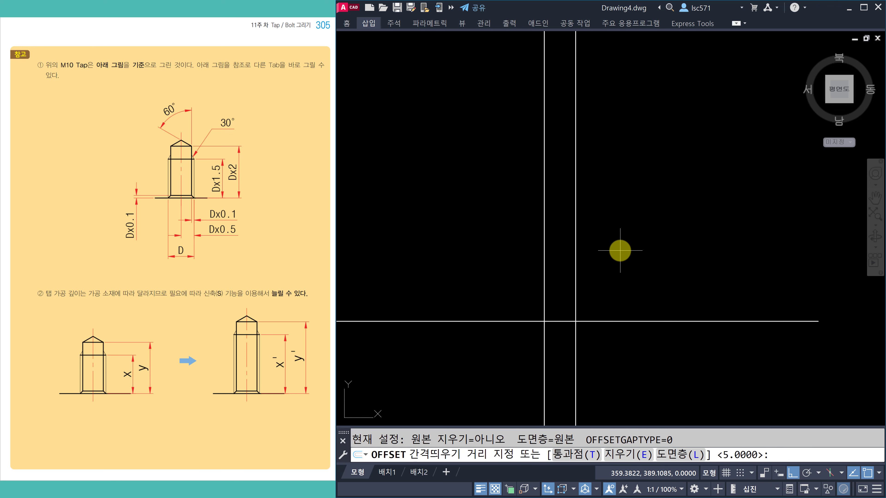
pyautogui.write('1')
pyautogui.press('Return')
pyautogui.click(575, 245)
pyautogui.click(495, 243)
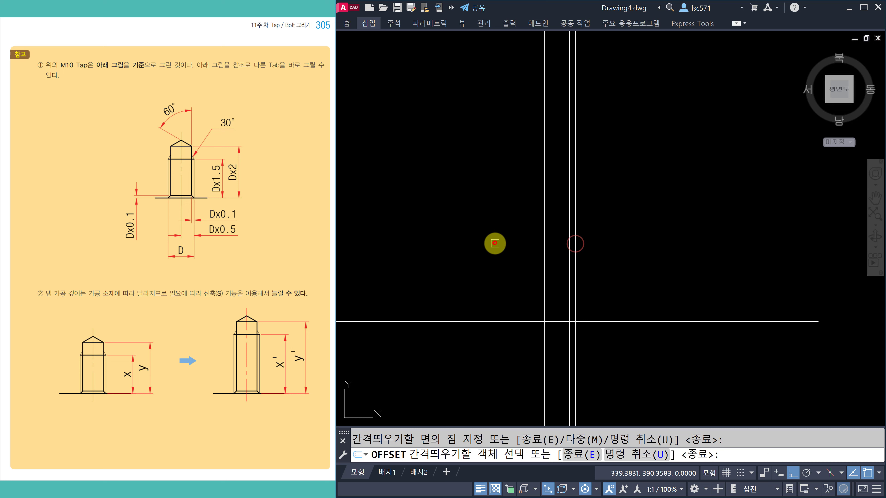
# Offset the horizontal base line 15 upward for the thread depth, and add the D×2 hole depth line above it.
pyautogui.press('Escape')
pyautogui.write('o')
pyautogui.press('Return')
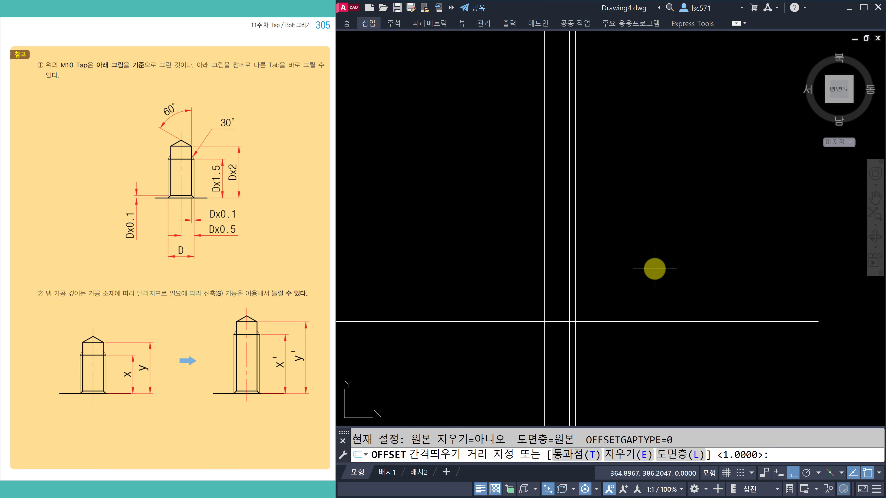
pyautogui.write('15')
pyautogui.press('Return')
pyautogui.click(619, 321)
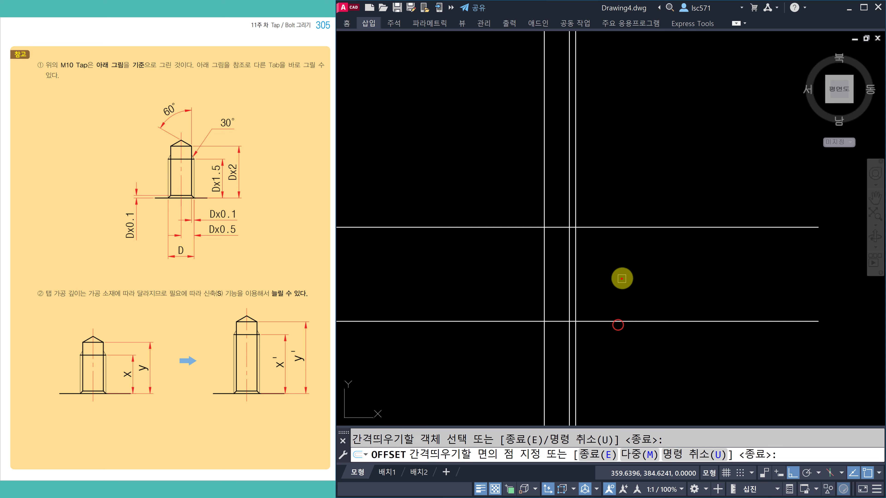
pyautogui.press('Escape')
pyautogui.press('Escape')
# Fillet with radius 0 the top horizontal line to the inner vertical and the 15-high line to the outer vertical.
pyautogui.write('f')
pyautogui.press('Return')
pyautogui.write('r')
pyautogui.press('Return')
pyautogui.write('0')
pyautogui.press('Return')
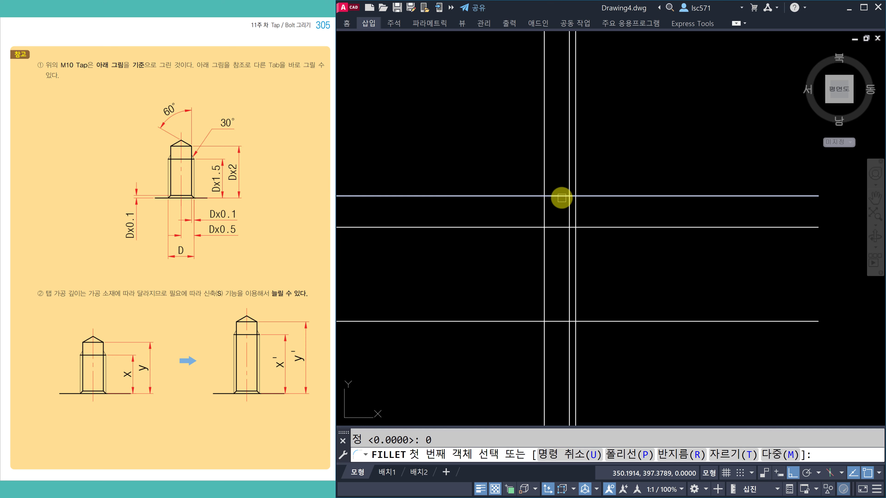
pyautogui.click(562, 198)
pyautogui.click(568, 223)
pyautogui.press('Return')
pyautogui.click(562, 229)
pyautogui.click(576, 257)
# Draw two short vertical lines upward, one from the upper inner corner and one from the outer corner at thread depth.
pyautogui.scroll(2, 528, 246)
pyautogui.write('l')
pyautogui.press('Return')
pyautogui.click(587, 166)
pyautogui.click(584, 107)
pyautogui.press('Return')
pyautogui.press('Return')
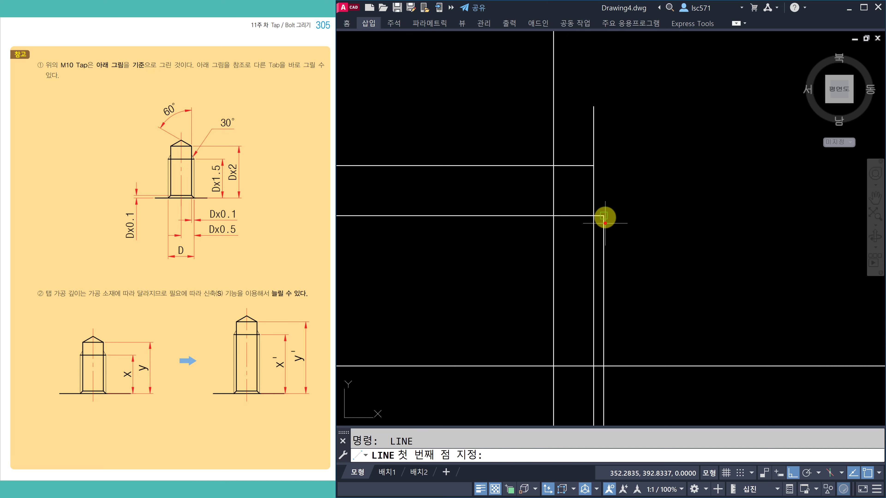
pyautogui.click(604, 216)
pyautogui.click(613, 163)
pyautogui.press('Escape')
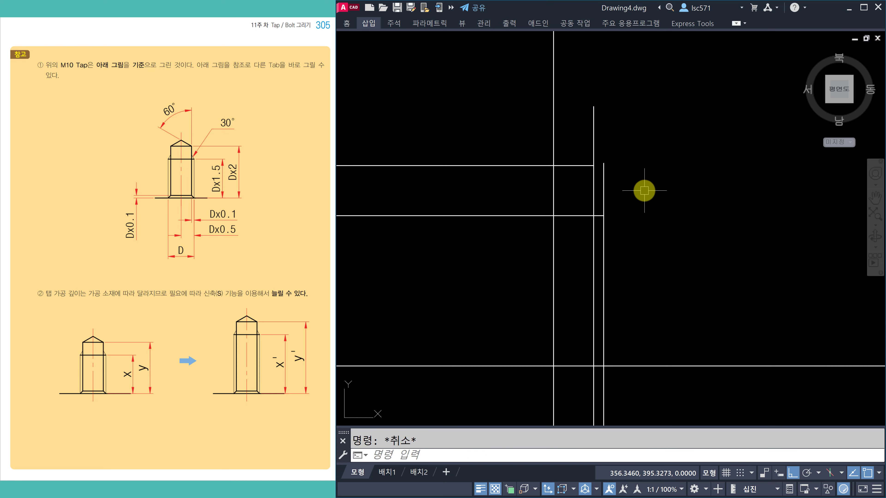
# Rotate the short line at the upper inner corner by 60° about that corner to form the drill tip.
pyautogui.write('ro')
pyautogui.press('Return')
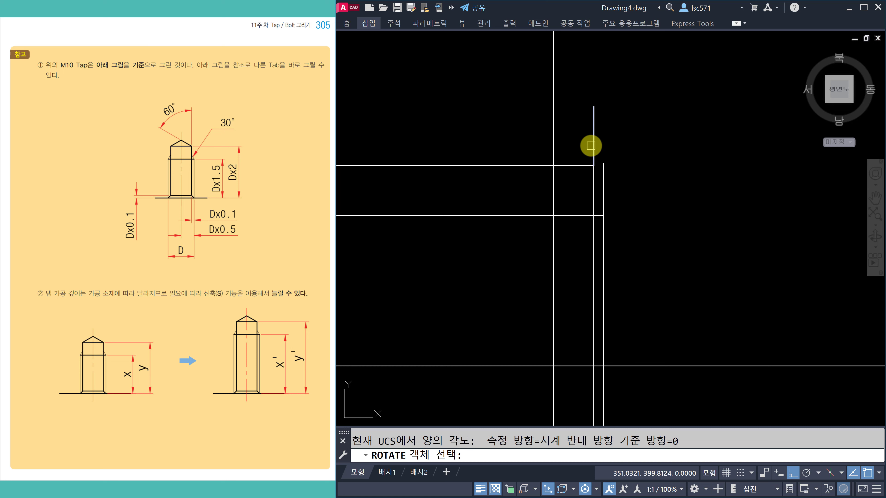
pyautogui.click(591, 145)
pyautogui.press('Return')
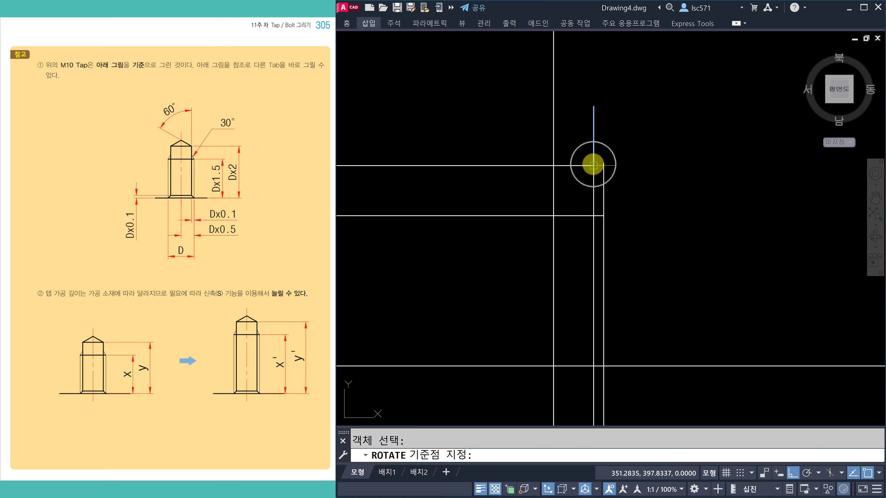
pyautogui.click(593, 165)
pyautogui.write('60')
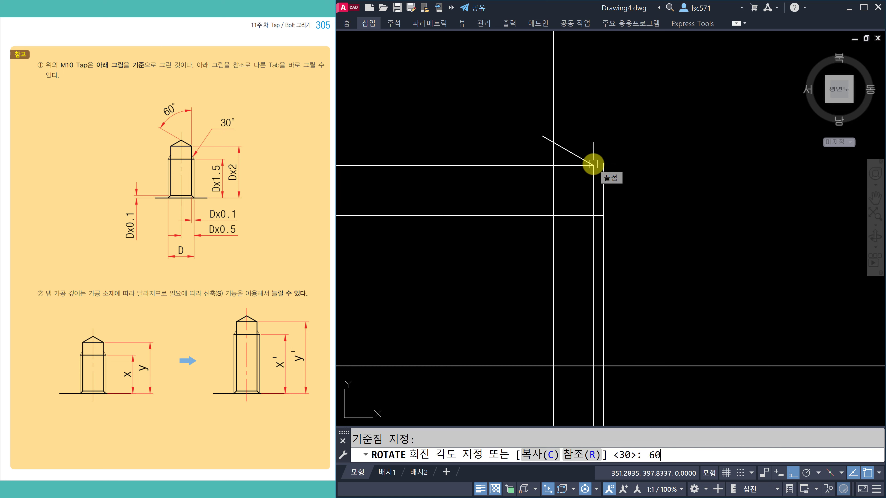
pyautogui.press('Return')
# Rotate the short line at the outer thread corner by 30° about that corner.
pyautogui.press('Return')
pyautogui.click(604, 186)
pyautogui.press('Return')
pyautogui.click(604, 215)
pyautogui.write('30')
pyautogui.press('Return')
# Trim the excess of the half profile, including the three inner horizontal lines left of the centre line.
pyautogui.write('tr')
pyautogui.press('Escape')
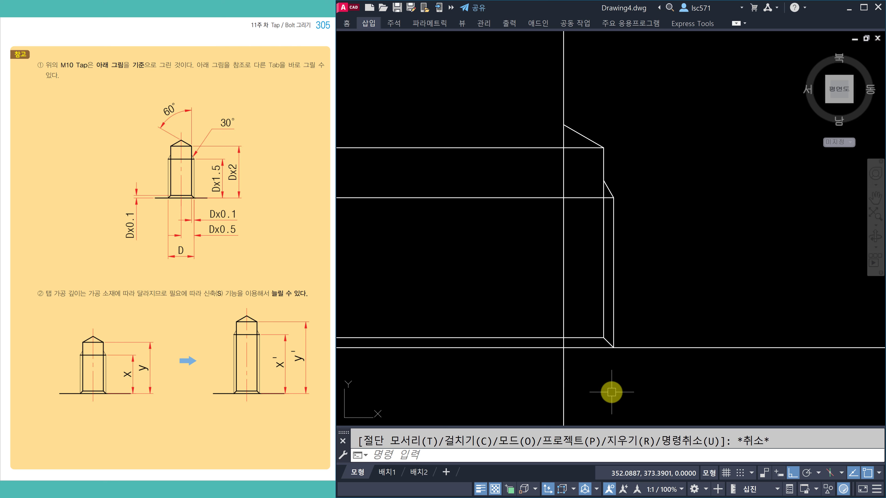
pyautogui.press('Return')
pyautogui.click(533, 338)
pyautogui.click(533, 198)
pyautogui.click(533, 148)
pyautogui.press('Return')
# Move the outer vertical thread line and the 30° slanted line to the 가는실선 layer.
pyautogui.click(609, 190)
pyautogui.click(615, 221)
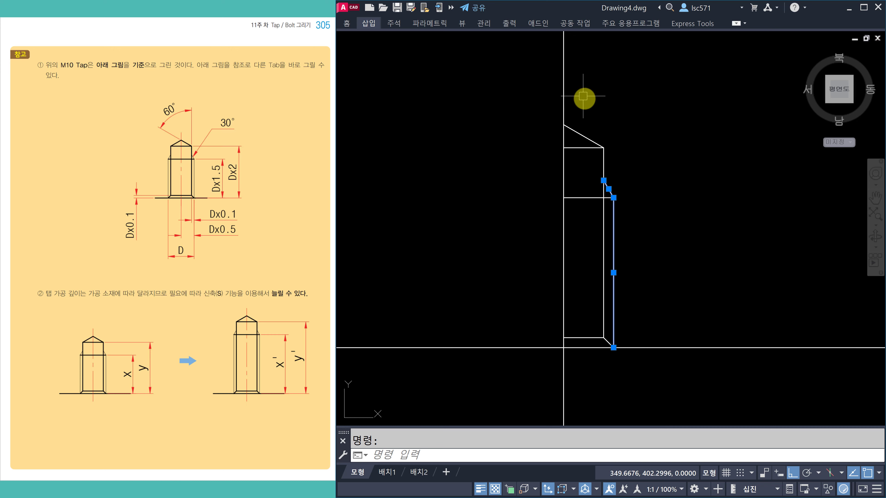
pyautogui.hotkey('ctrl', '1')
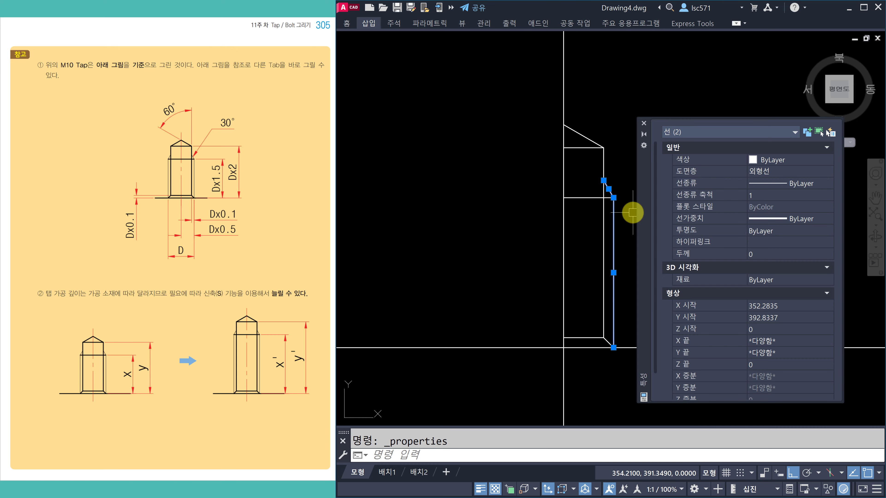
pyautogui.click(773, 173)
pyautogui.click(773, 174)
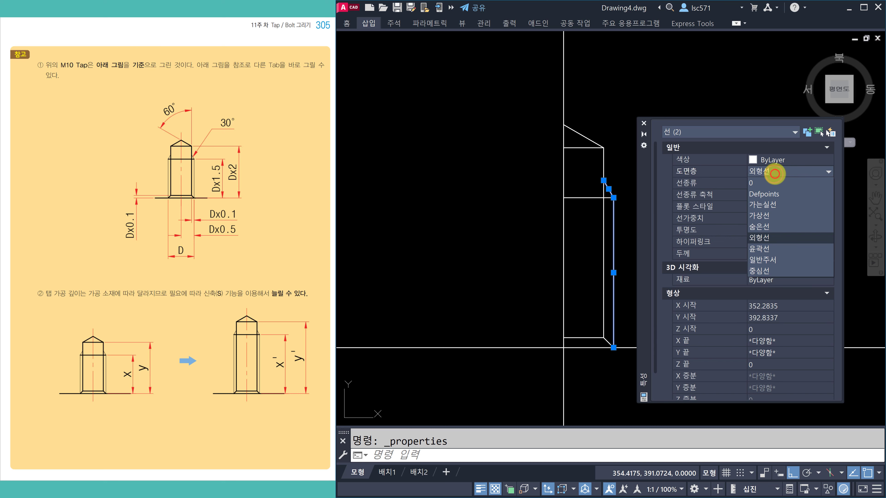
pyautogui.click(764, 206)
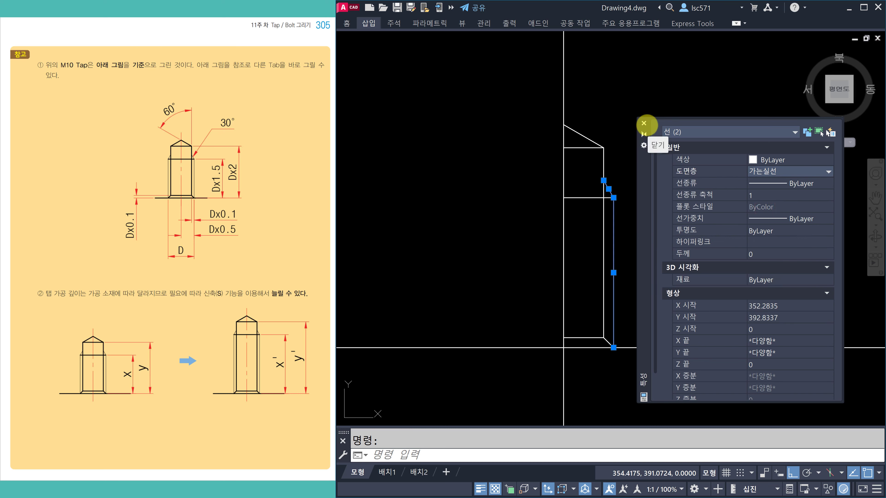
pyautogui.click(644, 123)
pyautogui.press('Escape')
# Mirror the half tap profile about the vertical centre line, keeping the original half.
pyautogui.write('mi')
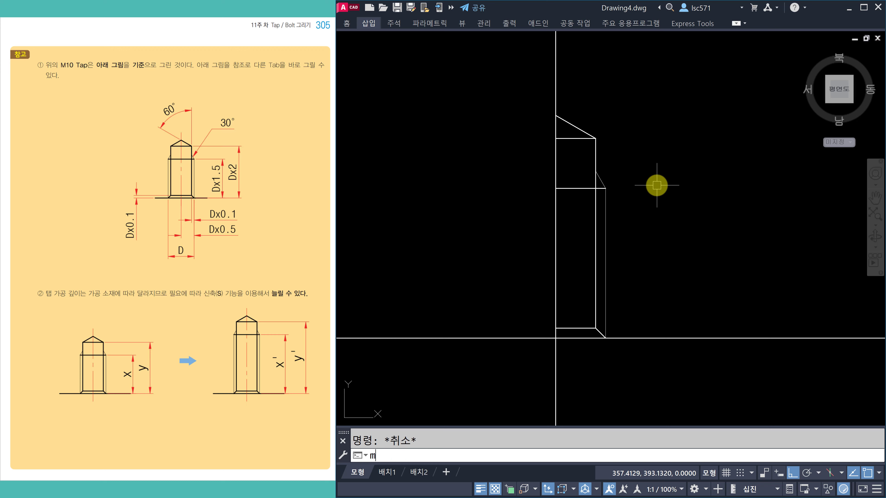
pyautogui.press('Return')
pyautogui.click(511, 94)
pyautogui.click(661, 382)
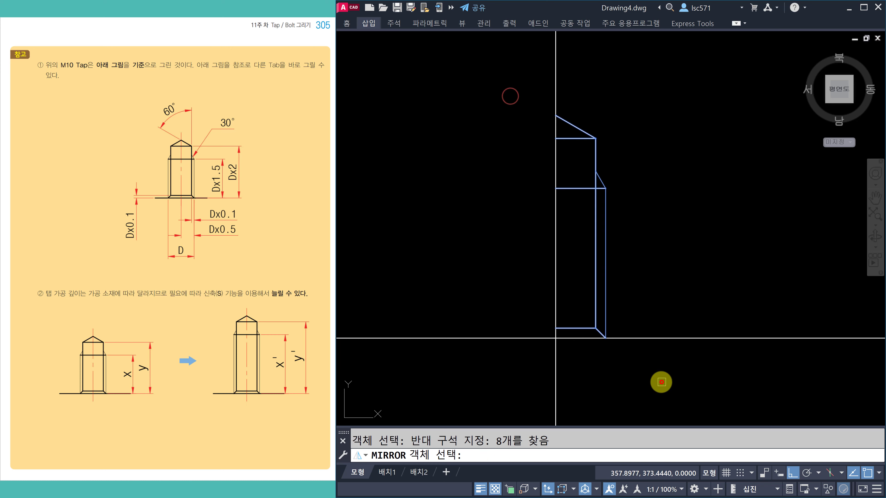
pyautogui.press('Return')
pyautogui.click(556, 115)
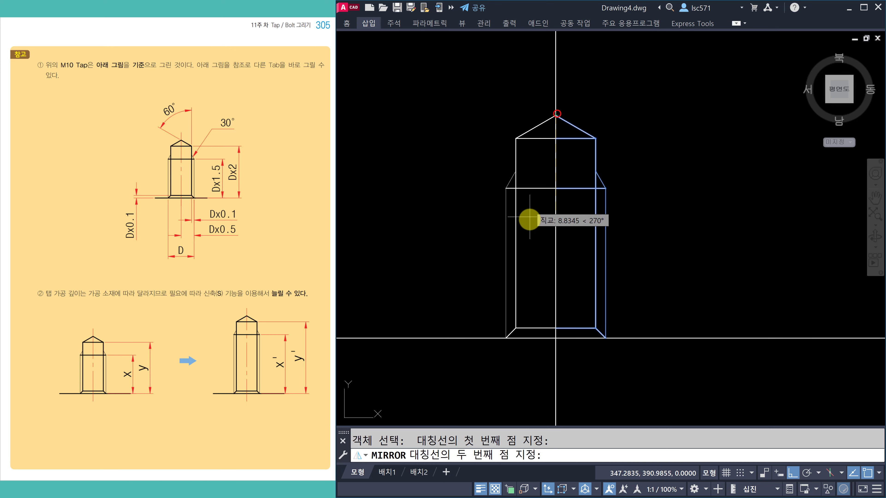
pyautogui.click(526, 270)
pyautogui.press('Return')
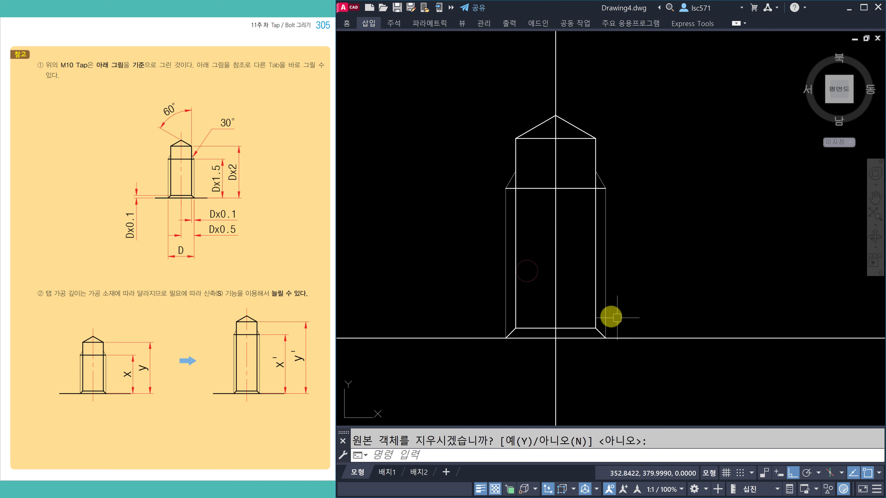
pyautogui.press('Escape')
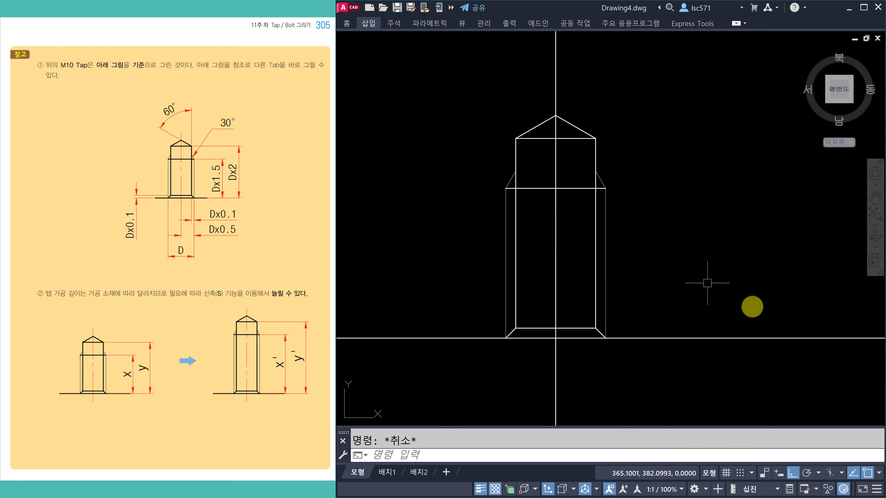
# Move the tap's vertical centre line to the 중심선 layer.
pyautogui.click(559, 380)
pyautogui.hotkey('ctrl', '1')
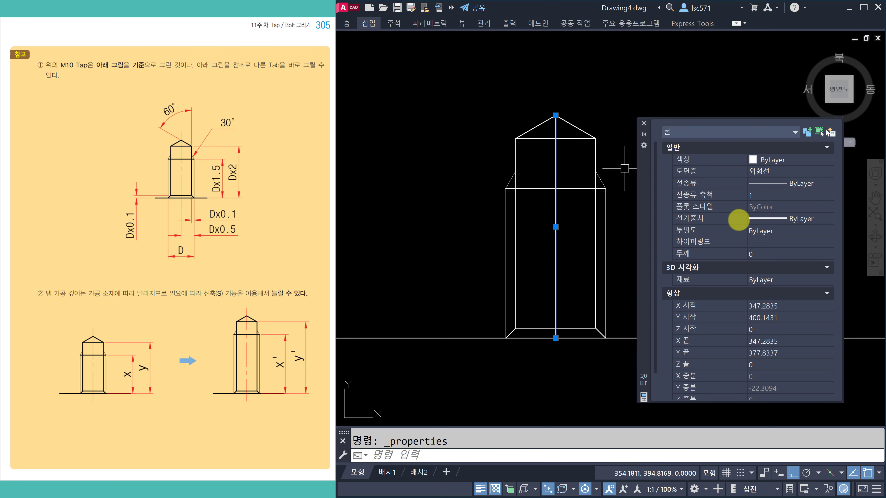
pyautogui.click(766, 171)
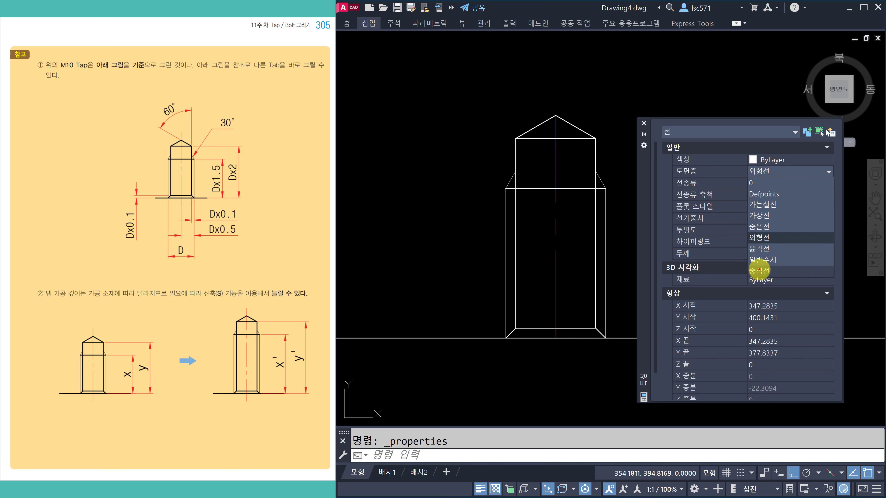
pyautogui.click(759, 271)
pyautogui.click(644, 123)
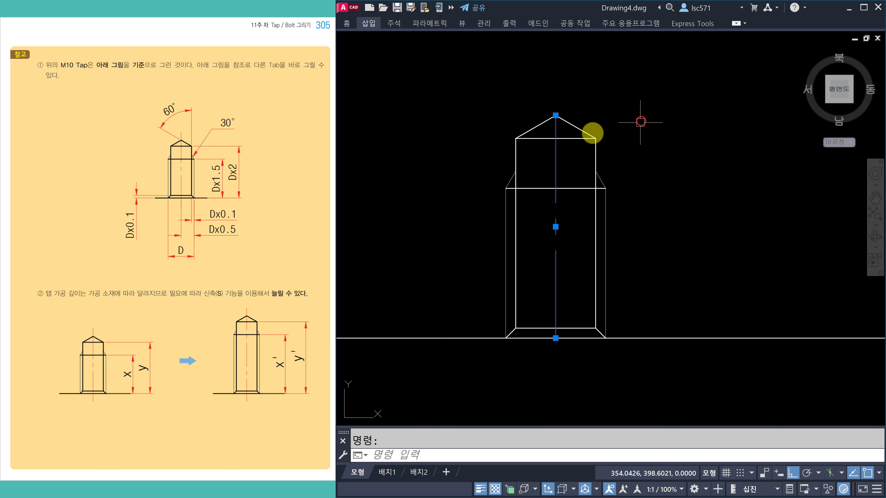
pyautogui.press('Escape')
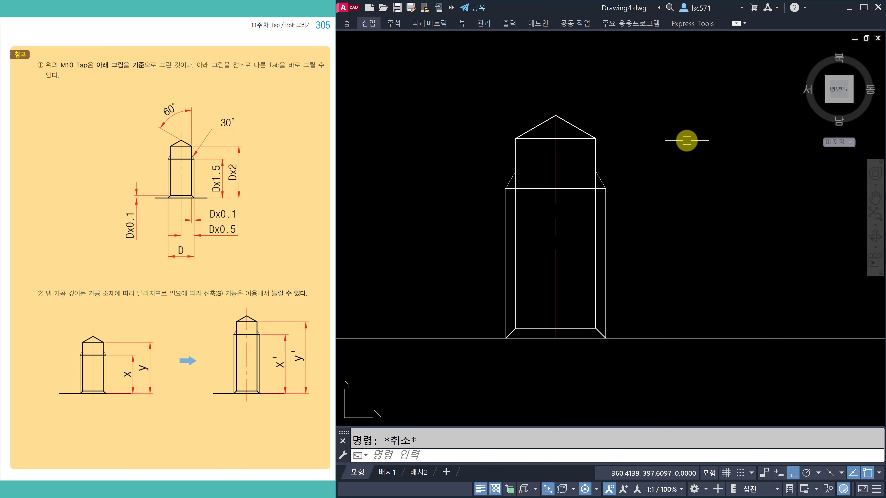
# Lengthen the tap's centre line by a delta of 3 at both its upper and lower ends.
pyautogui.write('len')
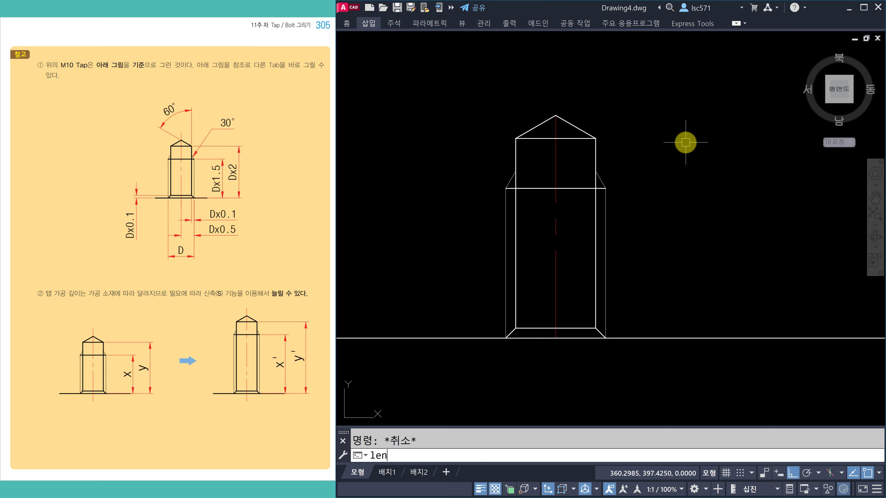
pyautogui.press('Return')
pyautogui.write('de')
pyautogui.press('Return')
pyautogui.write('3')
pyautogui.press('Return')
pyautogui.click(555, 124)
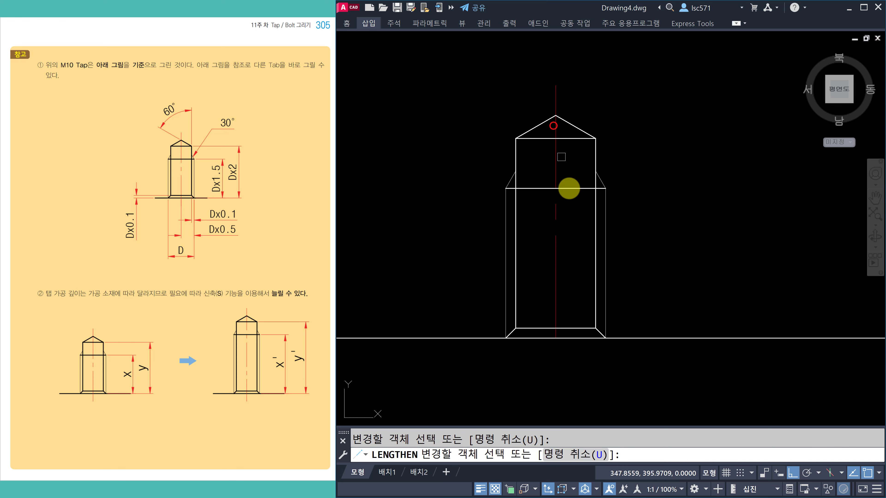
pyautogui.click(556, 299)
pyautogui.press('Escape')
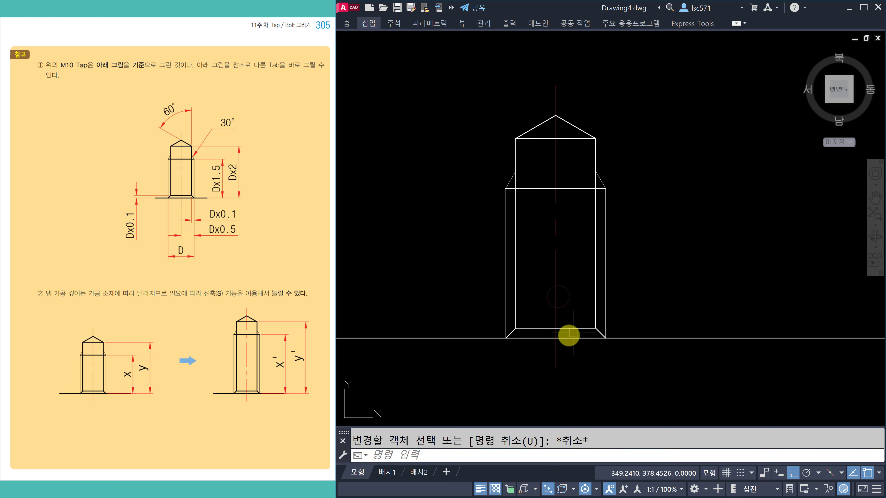
# Copy the finished M10 tap along the base line, placing one copy on each side of the original.
pyautogui.scroll(-2, 649, 356)
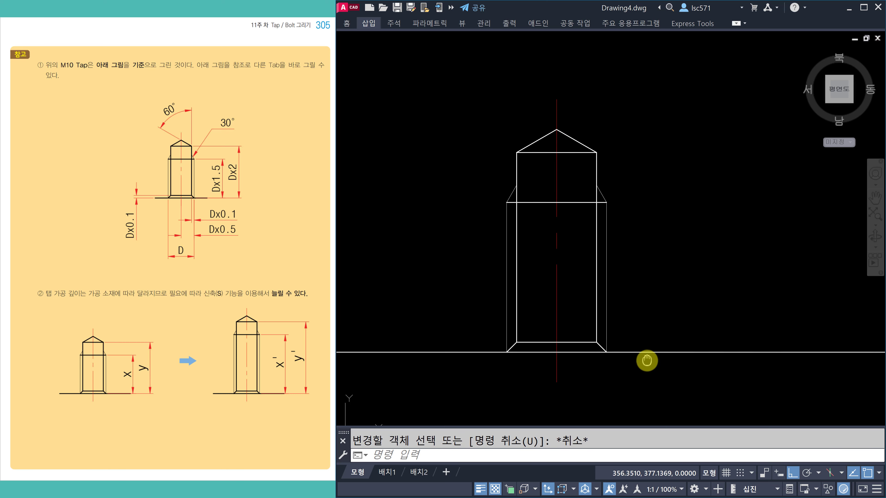
pyautogui.scroll(-2, 541, 129)
pyautogui.click(512, 139)
pyautogui.click(603, 289)
pyautogui.write('co')
pyautogui.press('Return')
pyautogui.click(559, 326)
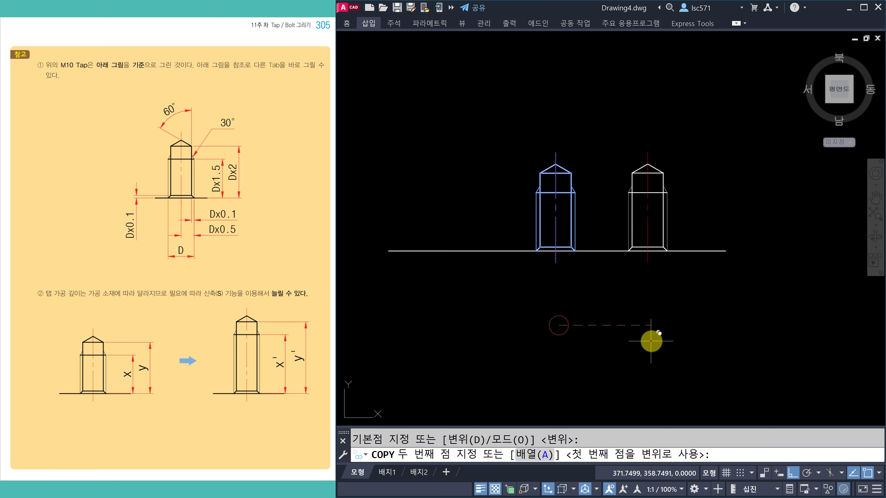
pyautogui.click(651, 341)
pyautogui.click(466, 347)
pyautogui.press('Escape')
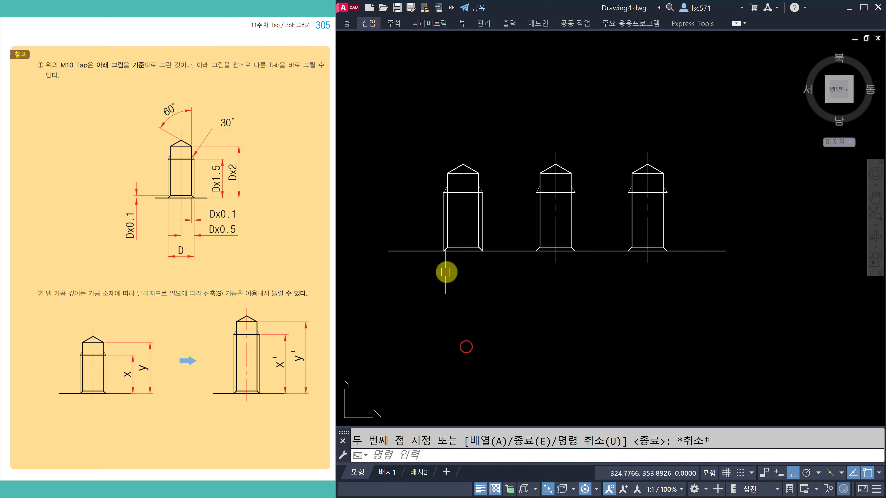
# Scale the left tap copy by 1.2 about the intersection of its centre line and the base line.
pyautogui.scroll(3, 472, 268)
pyautogui.write('sc')
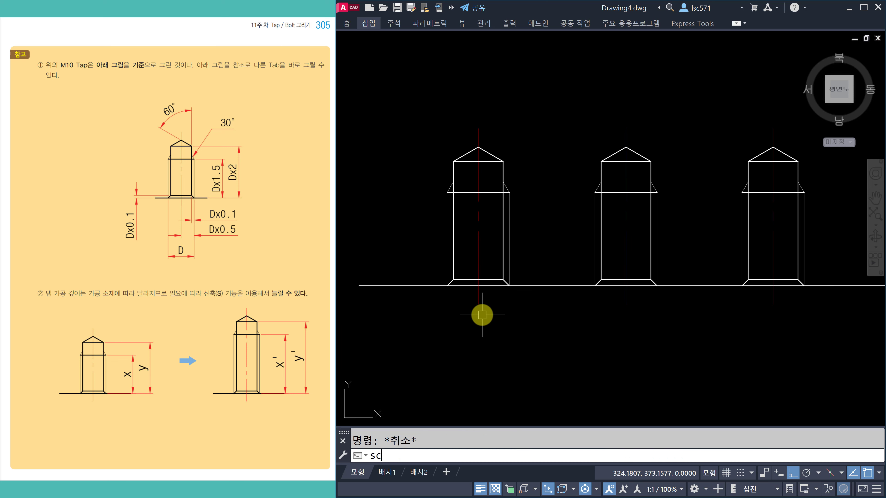
pyautogui.press('Return')
pyautogui.moveTo(417, 106); pyautogui.dragTo(533, 349)
pyautogui.press('Return')
pyautogui.click(478, 286)
pyautogui.write('1.2')
pyautogui.press('Return')
# Scale the right tap copy by 0.8 about the intersection of its centre line and the base line.
pyautogui.press('Return')
pyautogui.moveTo(719, 103); pyautogui.dragTo(826, 356)
pyautogui.press('Return')
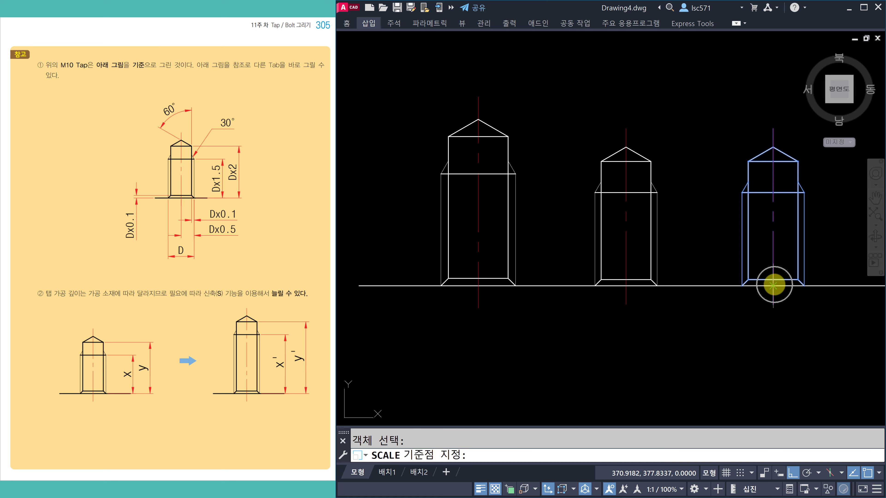
pyautogui.click(773, 285)
pyautogui.write('.8')
pyautogui.press('Return')
pyautogui.press('Escape')
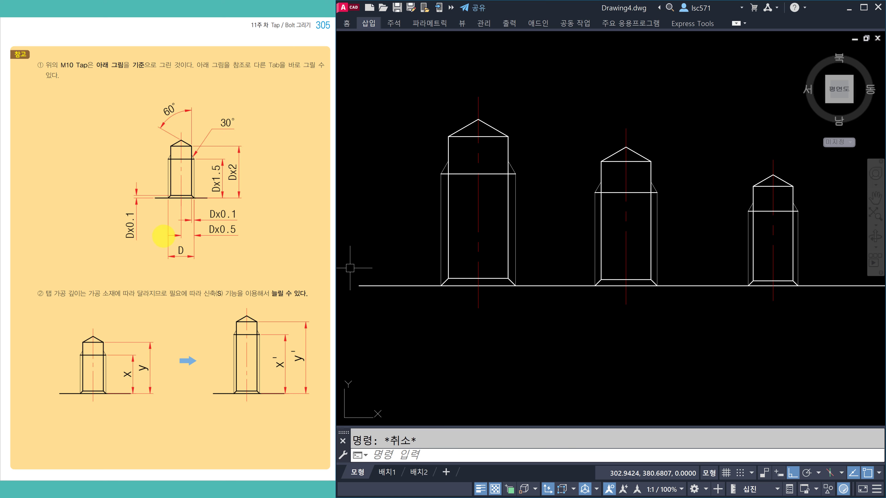
# Draw a closed rectangle 30 wide and 60 high with the Line command in an empty area of the drawing.
pyautogui.scroll(-3, 216, 261)
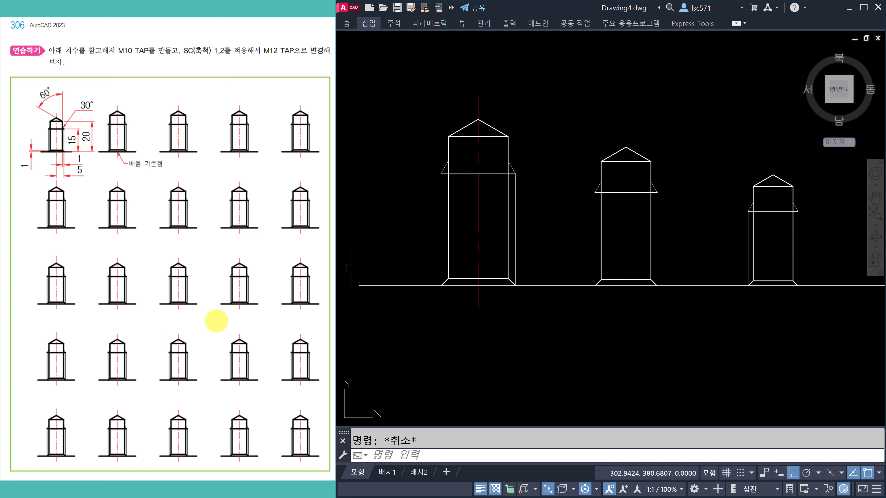
pyautogui.scroll(-3, 217, 320)
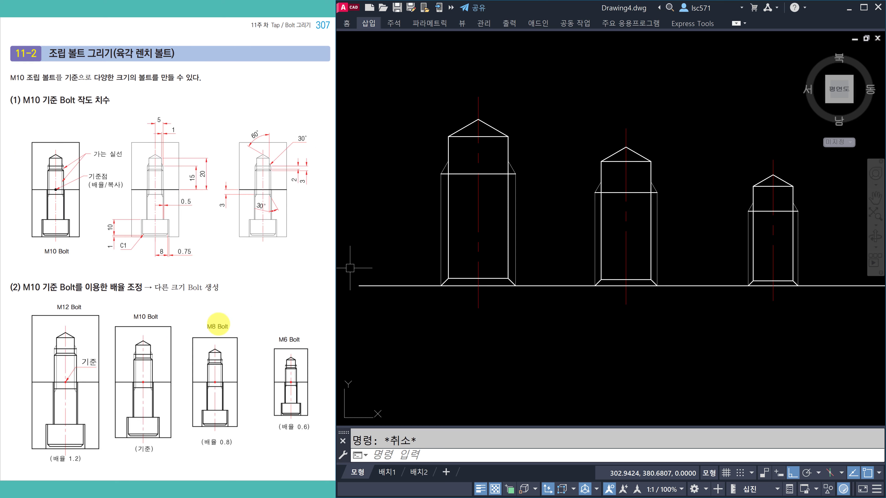
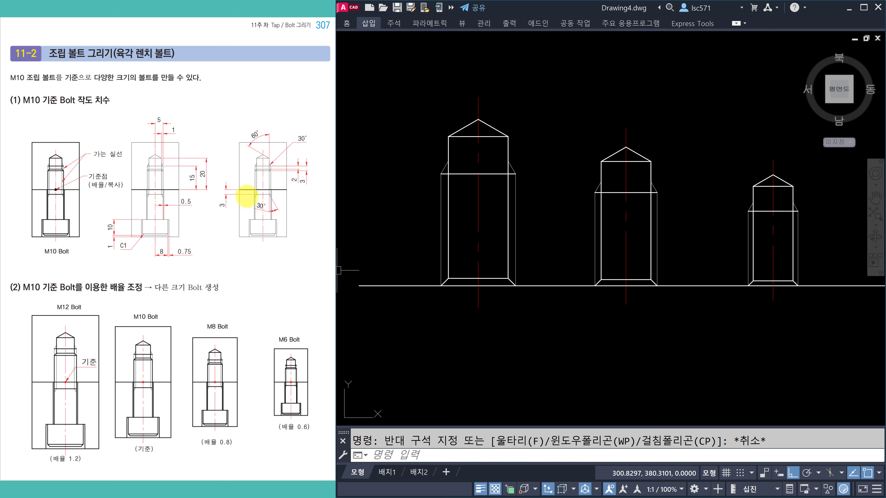
pyautogui.scroll(-1, 258, 198)
pyautogui.scroll(-6, 678, 228)
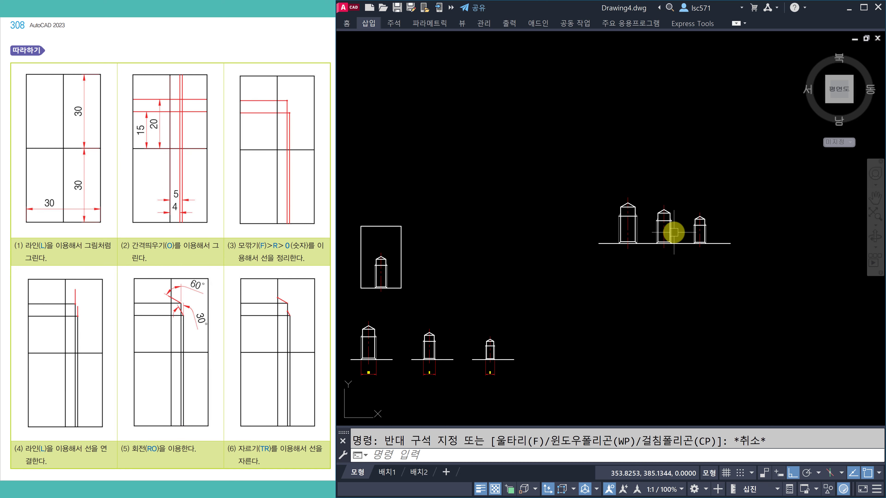
pyautogui.moveTo(638, 169); pyautogui.dragTo(559, 405, button='middle')
pyautogui.moveTo(489, 231); pyautogui.dragTo(477, 284, button='middle')
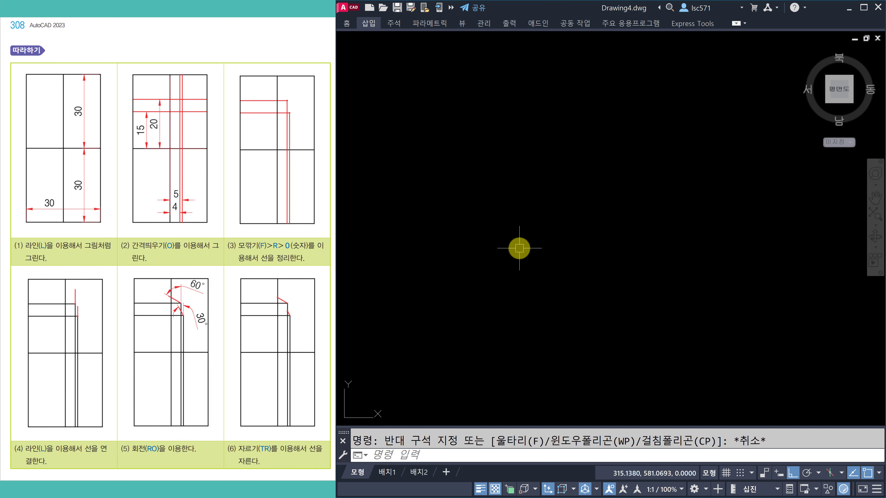
pyautogui.write('l')
pyautogui.press('Return')
pyautogui.click(482, 127)
pyautogui.write('60')
pyautogui.press('Return')
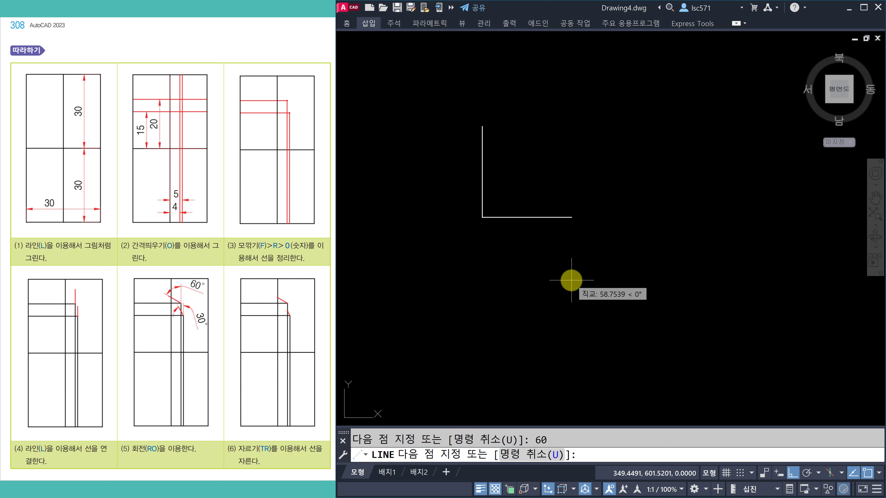
pyautogui.write('30')
pyautogui.press('Return')
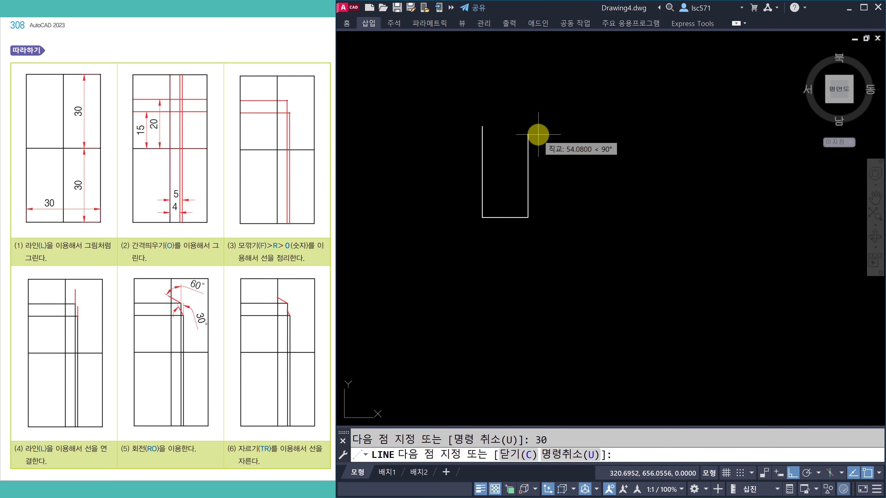
pyautogui.write('60')
pyautogui.press('Return')
pyautogui.write('c')
pyautogui.press('Return')
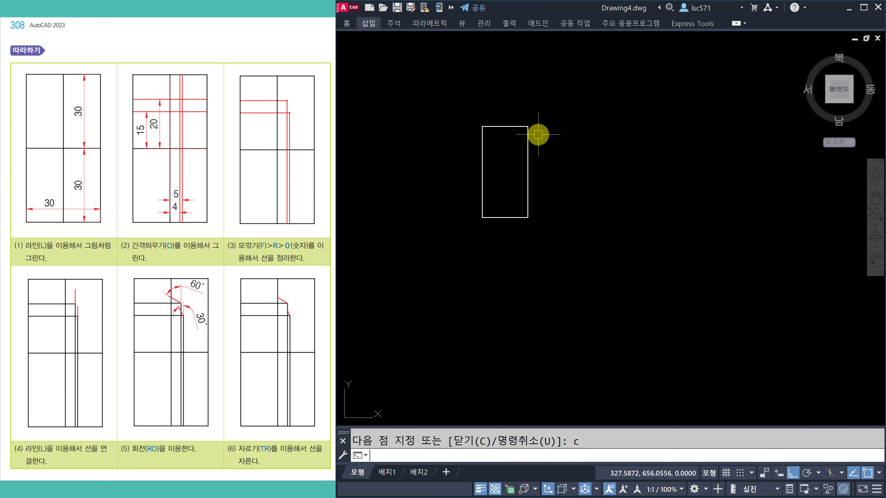
# Draw a horizontal line joining the midpoints of the rectangle's two vertical sides.
pyautogui.scroll(4, 510, 149)
pyautogui.moveTo(510, 149); pyautogui.dragTo(531, 183, button='middle')
pyautogui.press('Escape')
pyautogui.write('l')
pyautogui.press('Return')
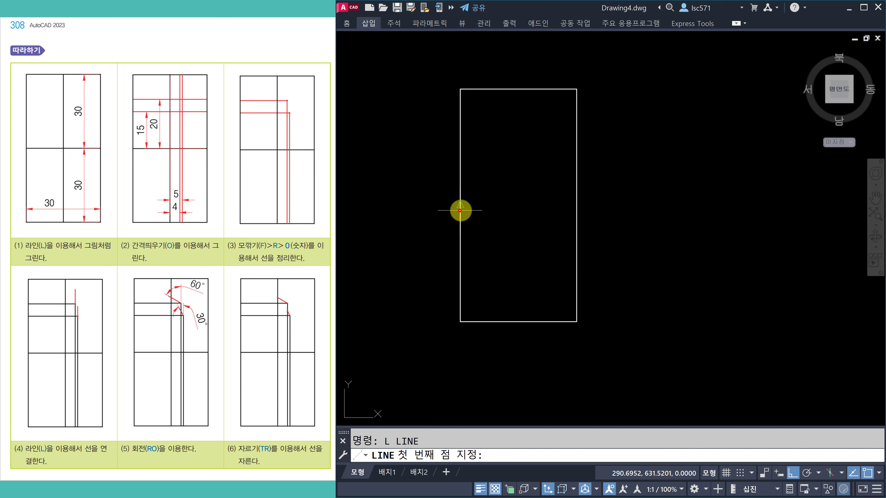
pyautogui.click(459, 211)
pyautogui.click(576, 208)
pyautogui.press('Escape')
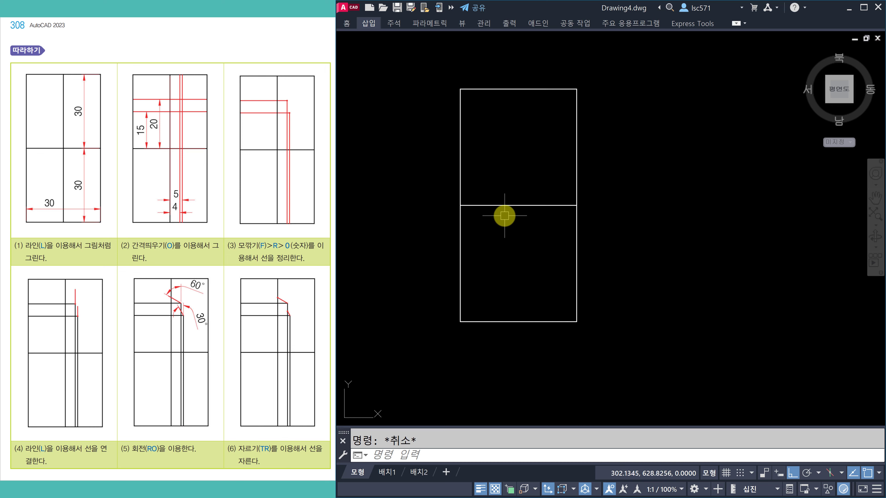
# Draw a vertical centre line joining the midpoints of the rectangle's top and bottom edges.
pyautogui.write('l')
pyautogui.press('Return')
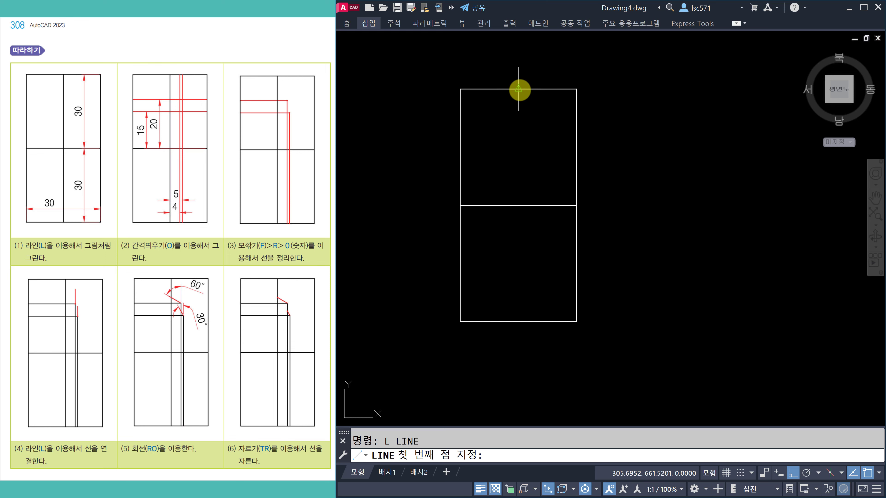
pyautogui.click(519, 92)
pyautogui.click(518, 322)
pyautogui.press('Escape')
# Offset the rectangle's vertical centre line by 5 to its right side.
pyautogui.scroll(2, 531, 188)
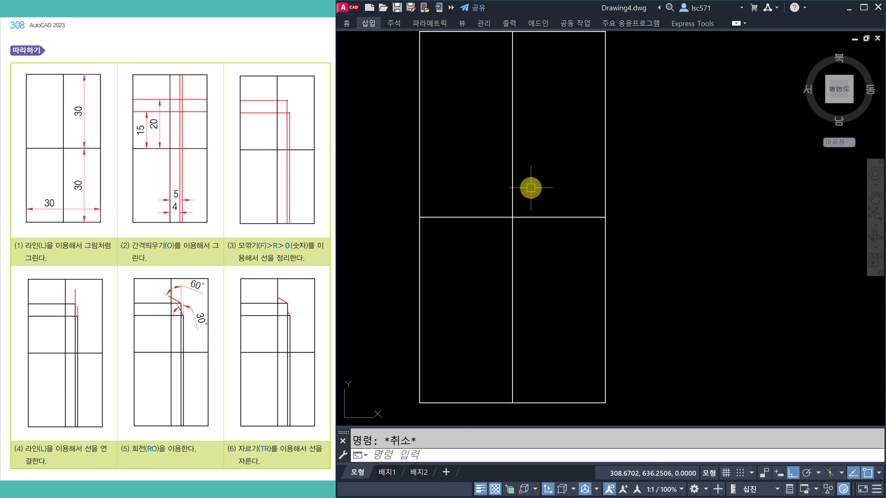
pyautogui.write('o')
pyautogui.press('Return')
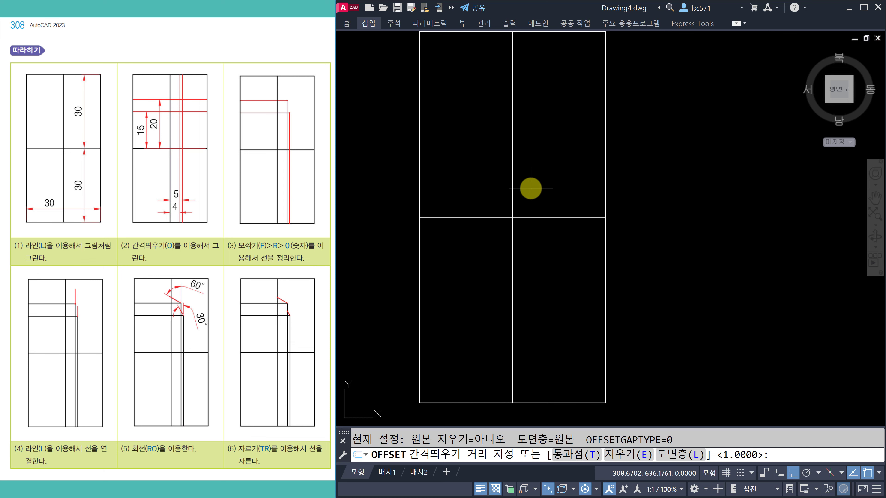
pyautogui.write('5')
pyautogui.press('Return')
pyautogui.click(511, 195)
pyautogui.click(544, 191)
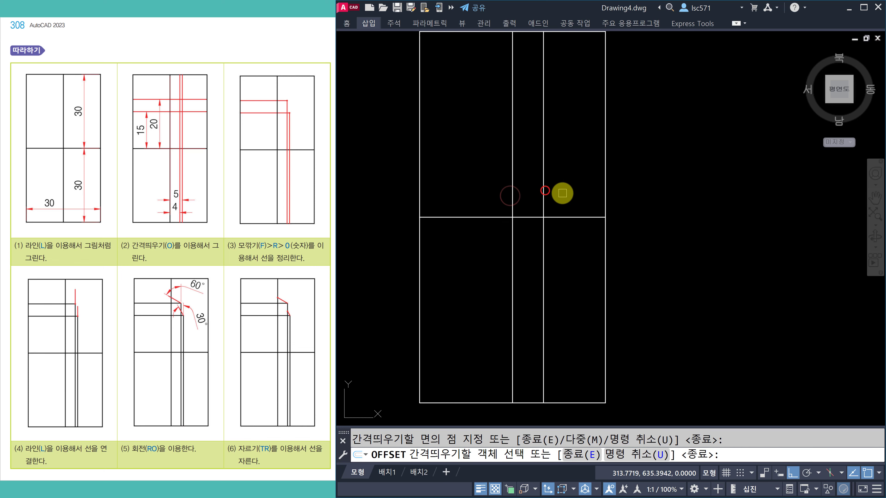
pyautogui.press('Escape')
# Offset the vertical line right of the centre line by 1 back towards the centre line.
pyautogui.write('o')
pyautogui.press('Return')
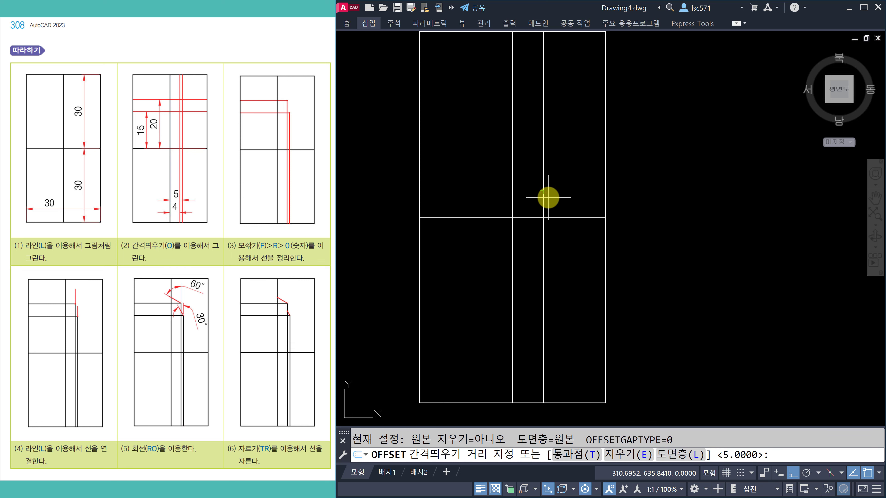
pyautogui.write('1')
pyautogui.press('Return')
pyautogui.click(544, 172)
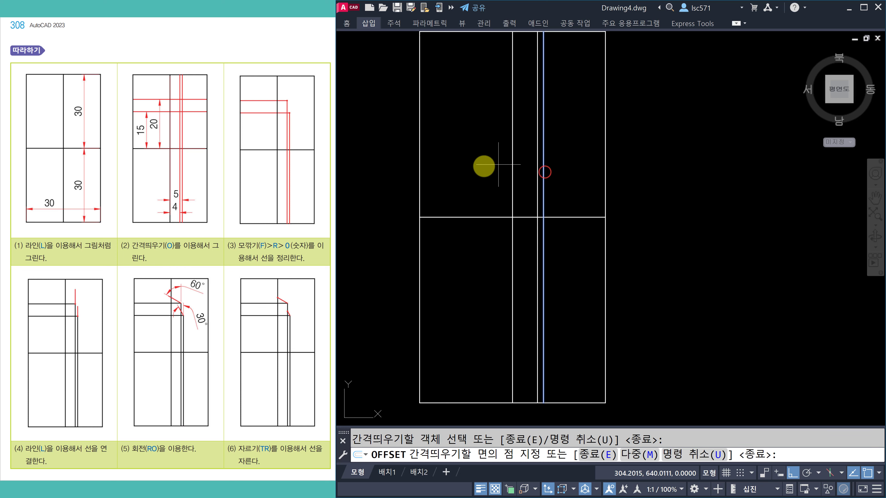
pyautogui.click(478, 168)
pyautogui.press('Return')
# Offset the rectangle's horizontal middle line upward by 15.
pyautogui.write('o')
pyautogui.press('Return')
pyautogui.write('15')
pyautogui.press('Return')
pyautogui.click(565, 217)
pyautogui.click(572, 189)
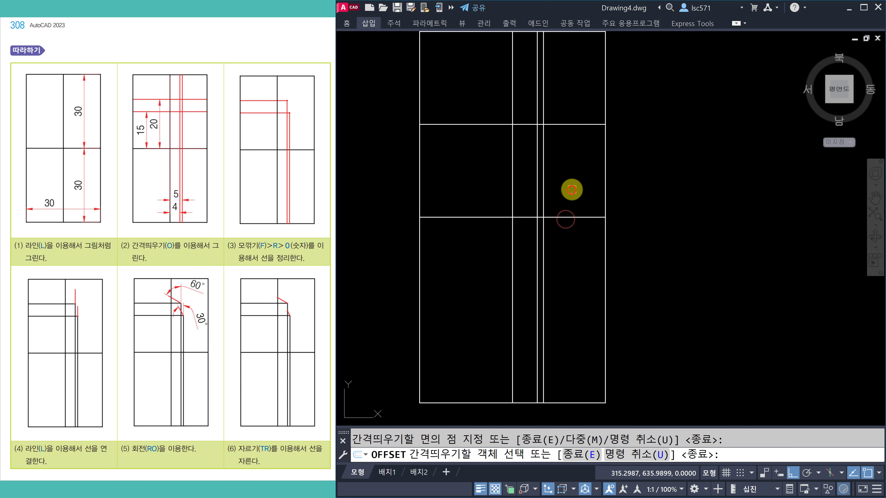
# Offset the rectangle's horizontal middle line upward by 20.
pyautogui.press('Return')
pyautogui.press('Return')
pyautogui.write('20')
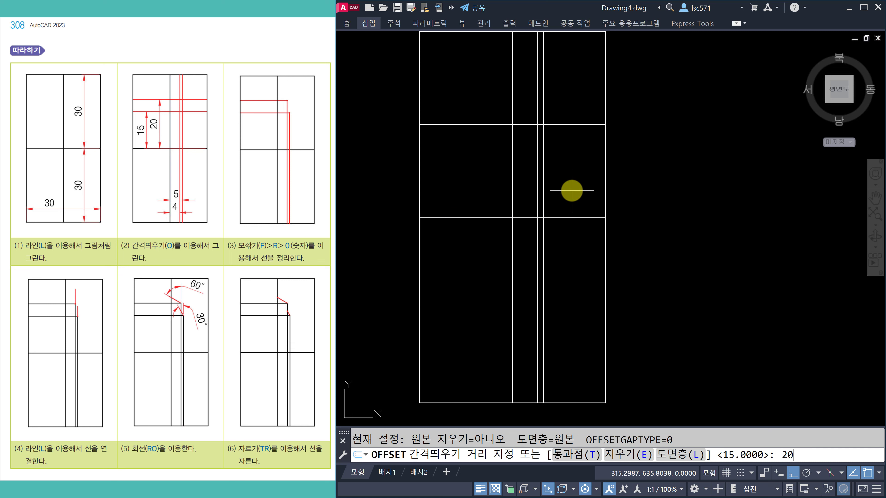
pyautogui.press('Return')
pyautogui.click(574, 218)
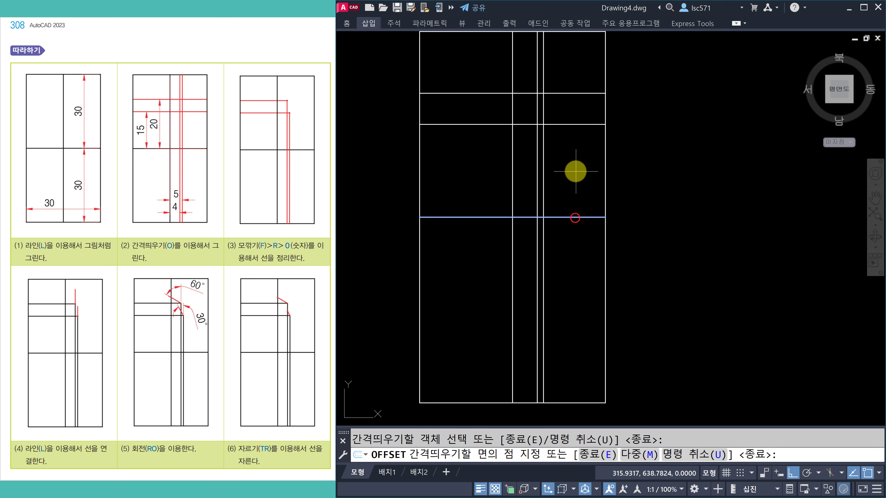
pyautogui.click(573, 171)
pyautogui.press('Escape')
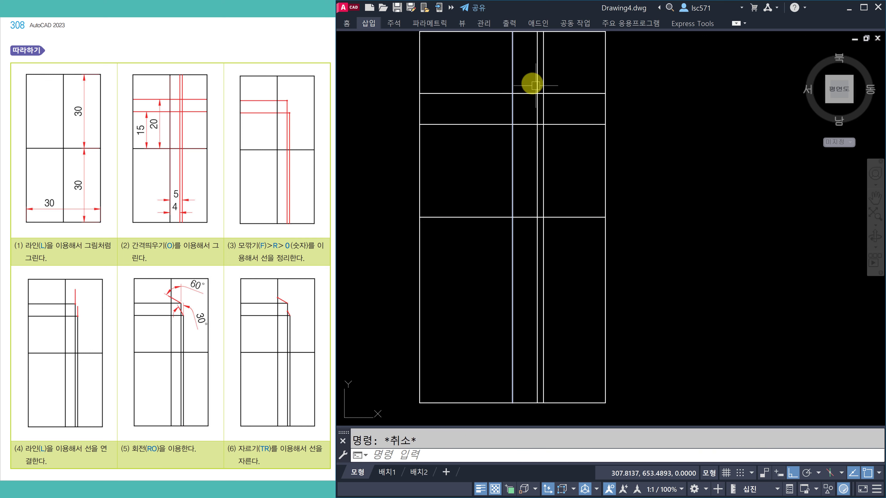
# Fillet with radius 0 the upper offset line to the inner vertical line and the lower offset line to the outer vertical line.
pyautogui.scroll(3, 550, 101)
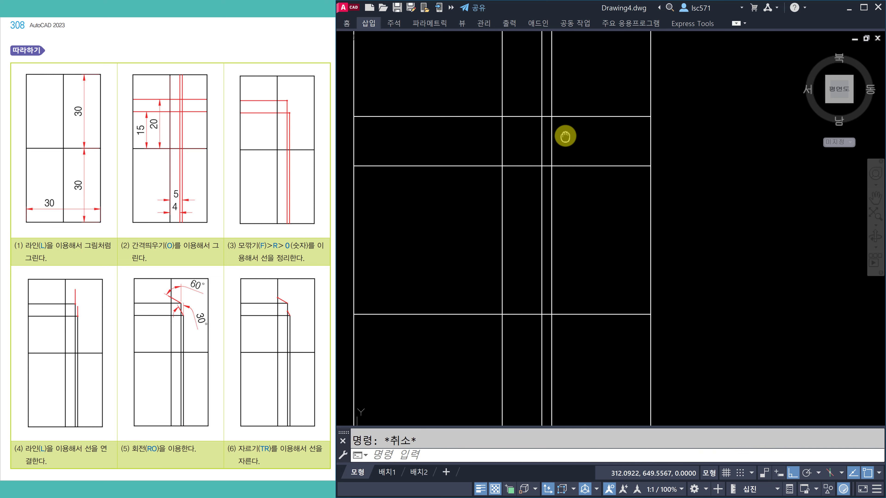
pyautogui.write('f')
pyautogui.press('Return')
pyautogui.write('r')
pyautogui.press('Return')
pyautogui.write('0')
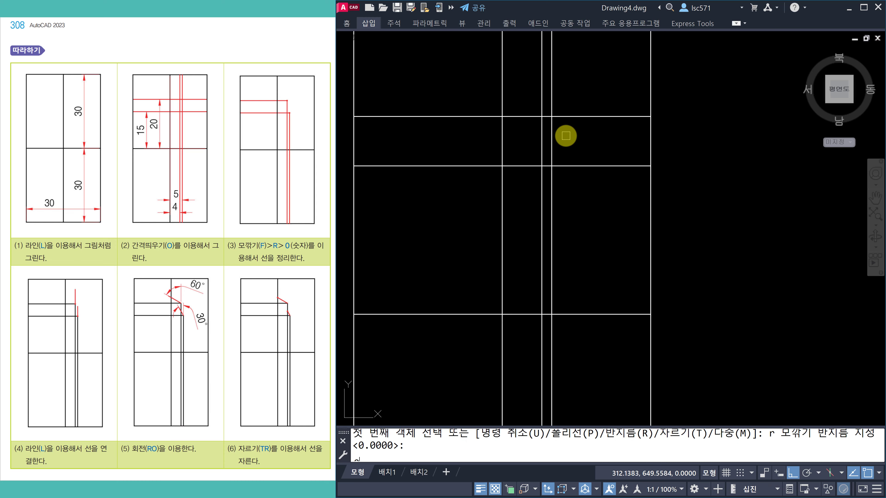
pyautogui.press('Return')
pyautogui.click(528, 117)
pyautogui.click(541, 131)
pyautogui.press('space')
pyautogui.click(529, 165)
pyautogui.click(551, 183)
pyautogui.press('space')
pyautogui.press('Escape')
# Draw a vertical line upward from each of the two corners formed by the radius 0 fillets.
pyautogui.moveTo(548, 75); pyautogui.dragTo(550, 91, button='middle')
pyautogui.write('l')
pyautogui.press('space')
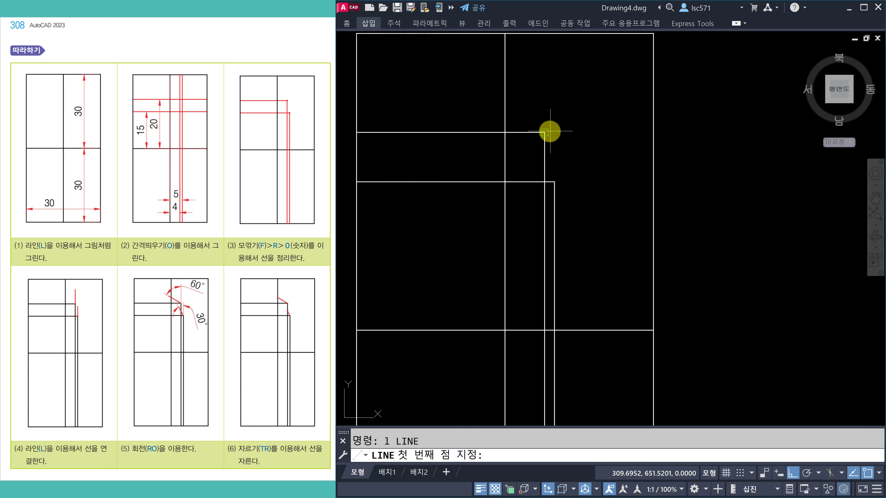
pyautogui.click(546, 134)
pyautogui.click(545, 79)
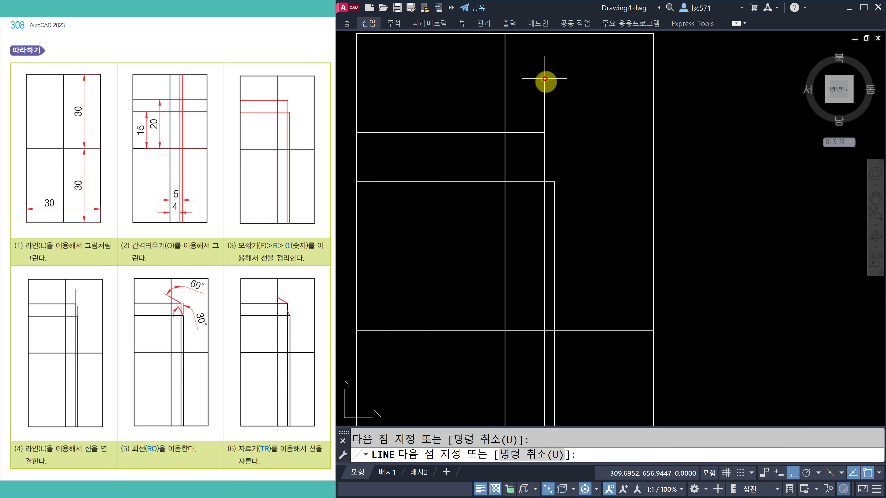
pyautogui.press('space')
pyautogui.press('space')
pyautogui.click(553, 192)
pyautogui.click(565, 129)
pyautogui.press('space')
# Rotate the upper line 60° and the lower line 30° about their corners, and trim the ends past the neighbouring vertical lines.
pyautogui.write('ro')
pyautogui.press('space')
pyautogui.write('tr')
pyautogui.press('space')
pyautogui.click(533, 148)
pyautogui.click(498, 109)
pyautogui.press('Escape')
pyautogui.moveTo(579, 242); pyautogui.dragTo(573, 222, button='middle')
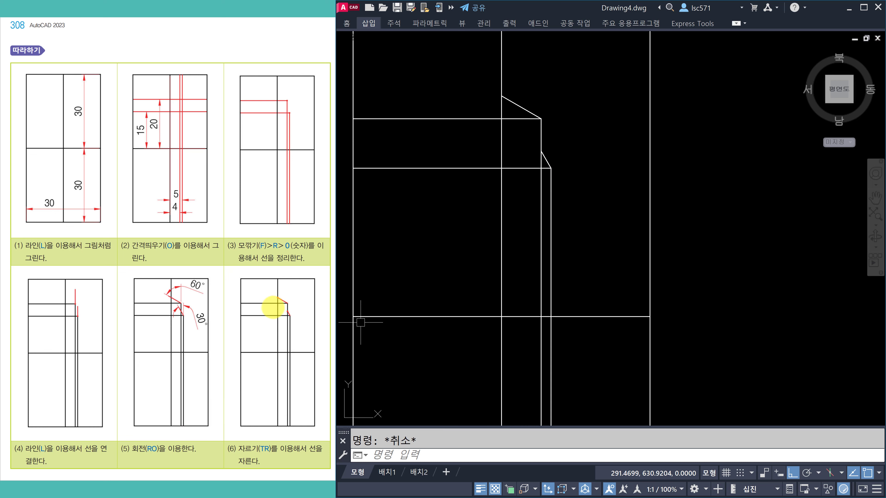
# Offset the horizontal line at the lower filleted corner downward by 2 and by 3.
pyautogui.scroll(-1, 271, 310)
pyautogui.write('o')
pyautogui.press('Return')
pyautogui.write('3')
pyautogui.press('Return')
pyautogui.click(475, 168)
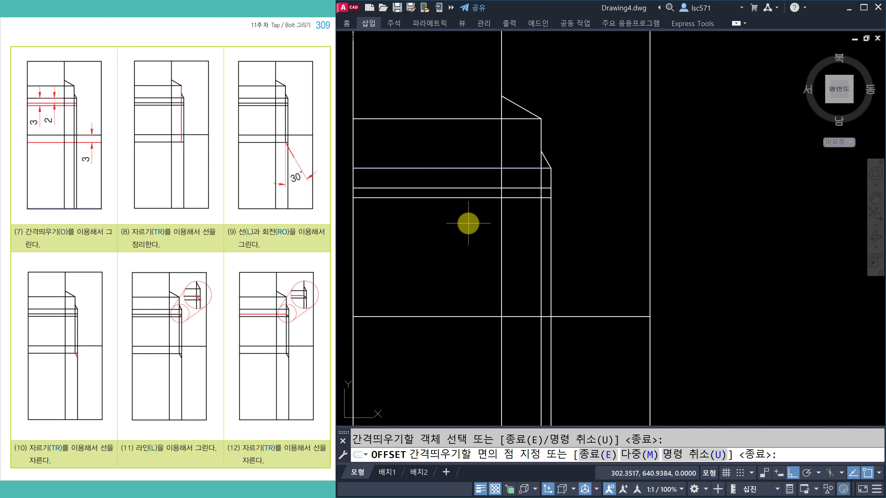
pyautogui.click(474, 233)
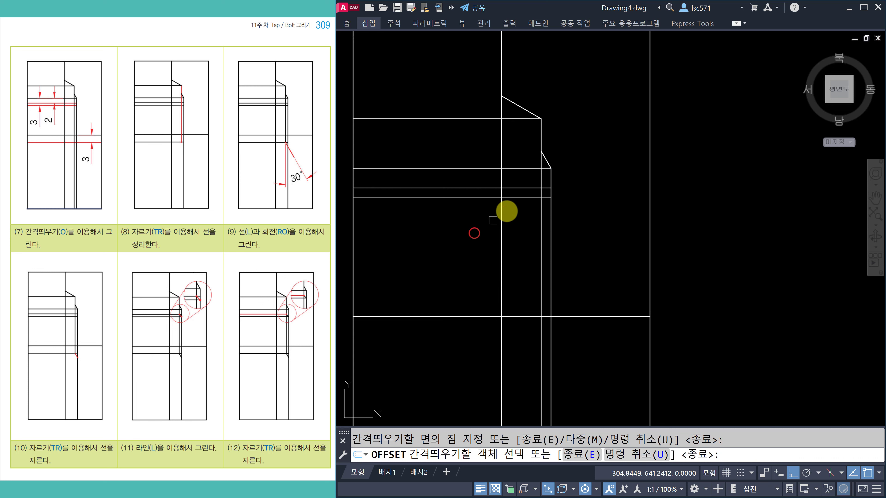
pyautogui.press('Escape')
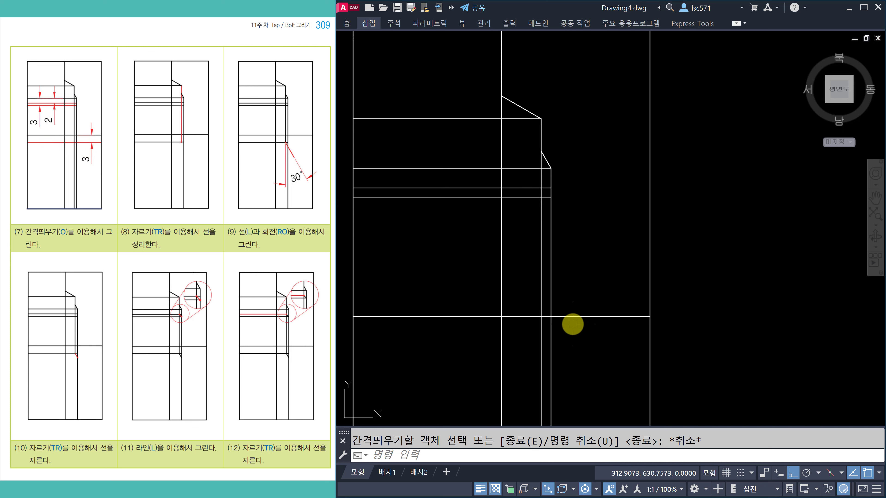
# Offset the rectangle's horizontal middle line downward by 3.
pyautogui.moveTo(569, 334); pyautogui.dragTo(569, 322, button='middle')
pyautogui.press('Escape')
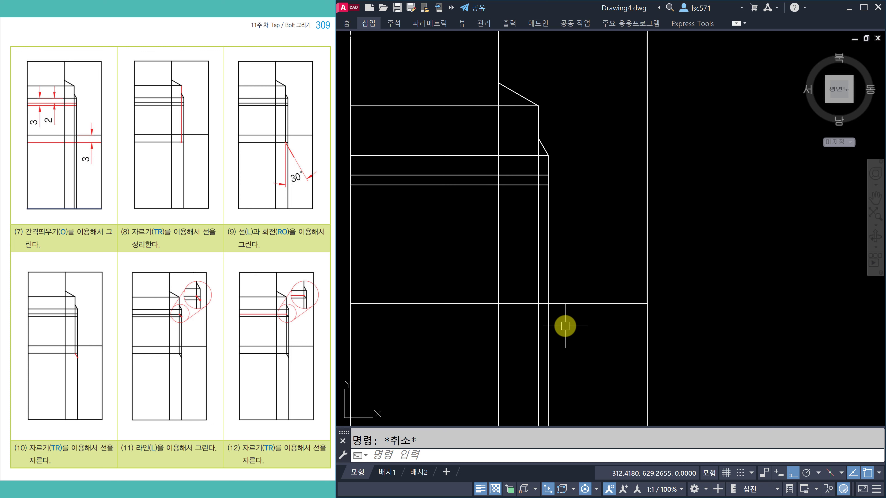
pyautogui.write('o')
pyautogui.press('Return')
pyautogui.write('3')
pyautogui.press('Return')
pyautogui.click(576, 304)
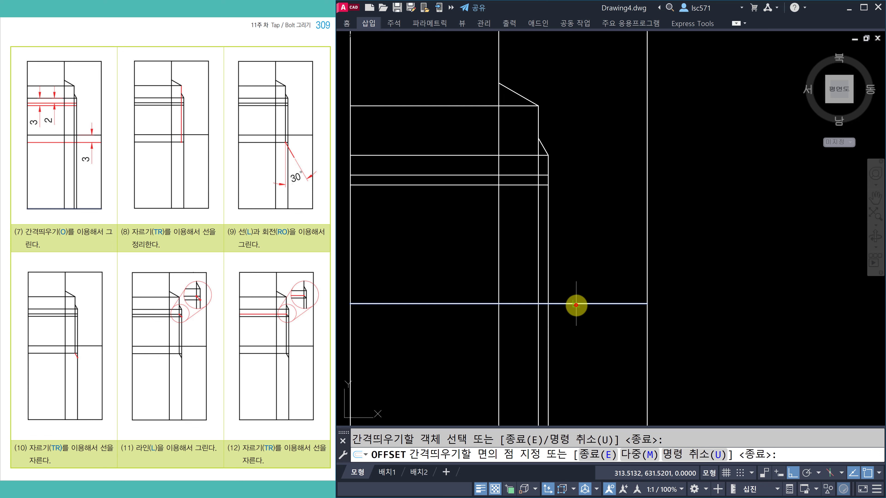
pyautogui.click(579, 349)
pyautogui.press('Escape')
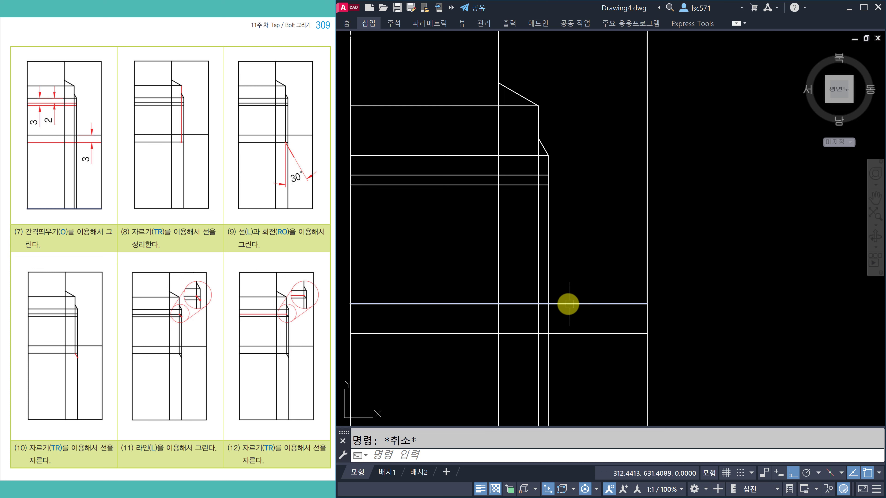
# Trim the inner vertical line below the new horizontal line, and that horizontal line beyond the outer vertical line.
pyautogui.moveTo(578, 283); pyautogui.dragTo(583, 282, button='middle')
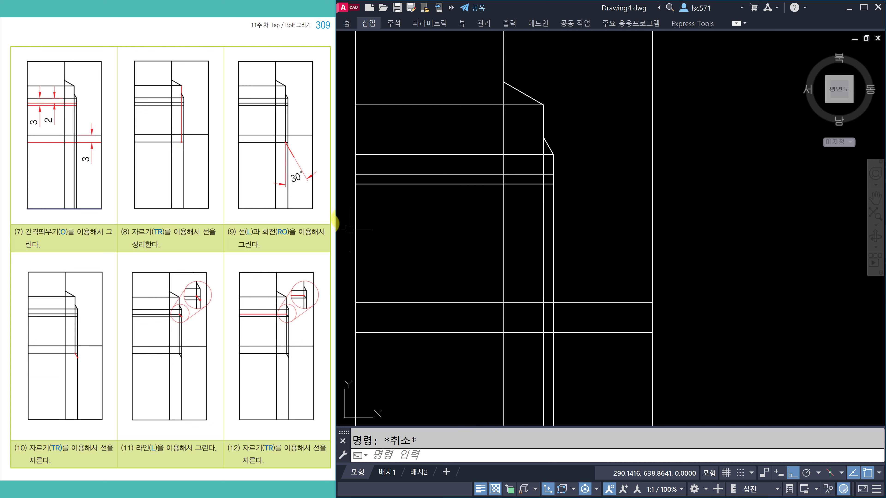
pyautogui.write('tr')
pyautogui.press('Return')
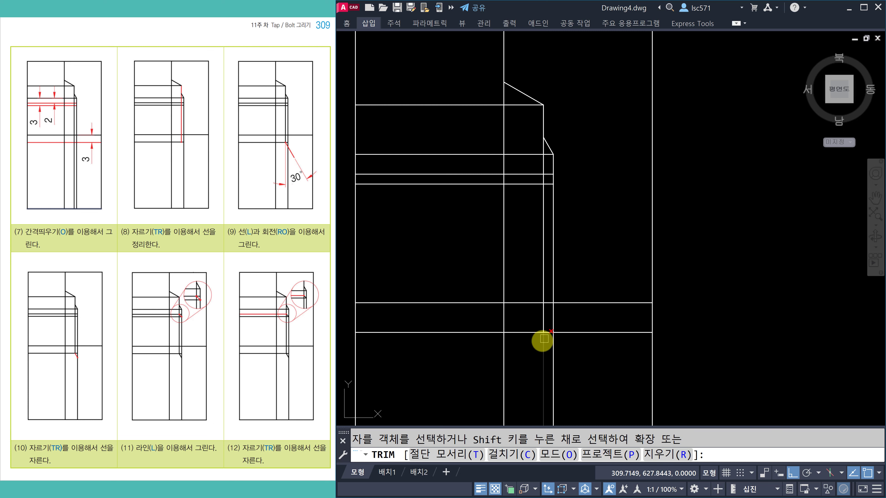
pyautogui.click(542, 349)
pyautogui.press('Escape')
pyautogui.write('tr')
pyautogui.press('Return')
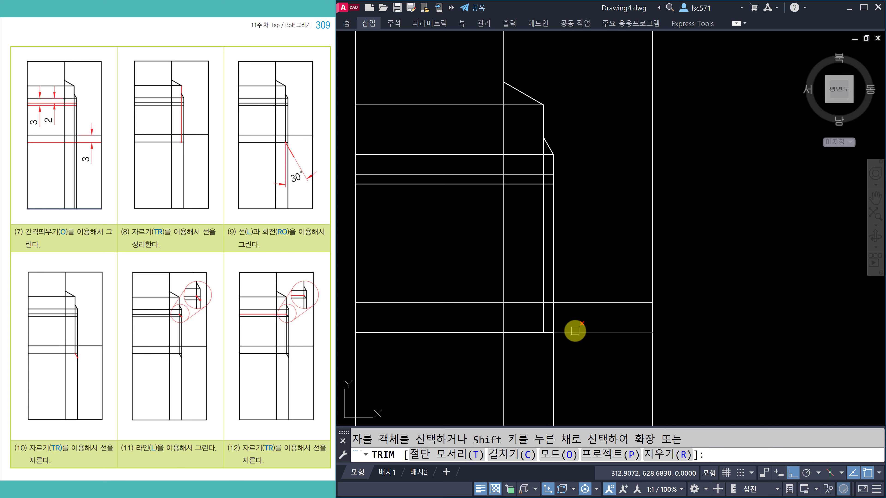
pyautogui.click(574, 332)
pyautogui.press('Escape')
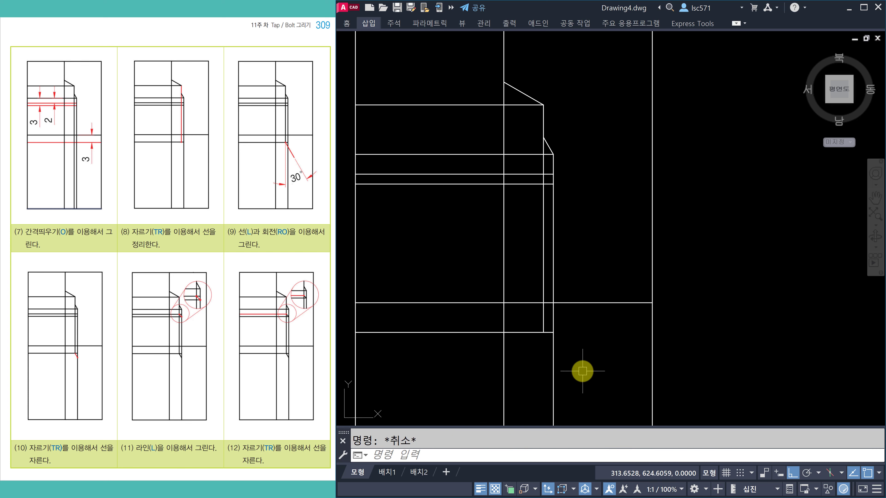
# Draw a vertical line downward from the lower end of the trimmed inner vertical line.
pyautogui.moveTo(580, 370); pyautogui.dragTo(577, 314, button='middle')
pyautogui.moveTo(528, 336); pyautogui.dragTo(529, 353, button='middle')
pyautogui.write('l')
pyautogui.click(541, 294)
pyautogui.click(541, 369)
pyautogui.press('Return')
# Rotate the new vertical line 30° about its upper end and trim the part beyond the outer vertical line.
pyautogui.write('ro')
pyautogui.click(541, 342)
pyautogui.press('Return')
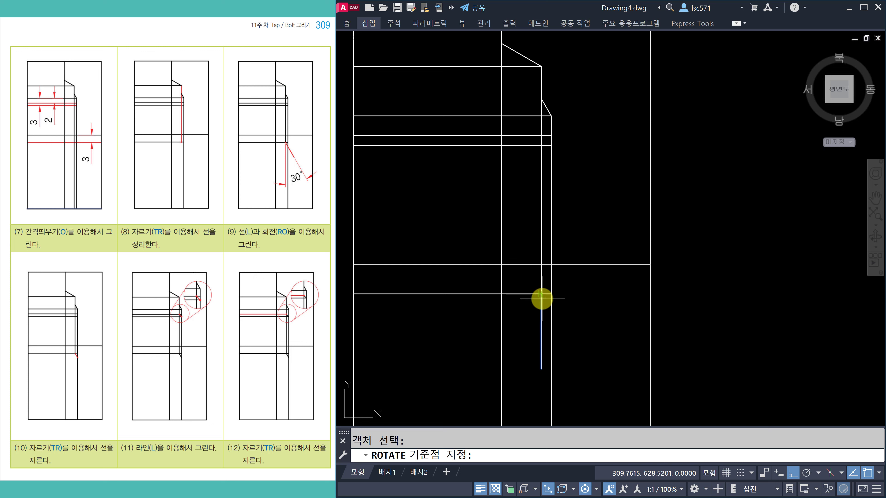
pyautogui.click(542, 285)
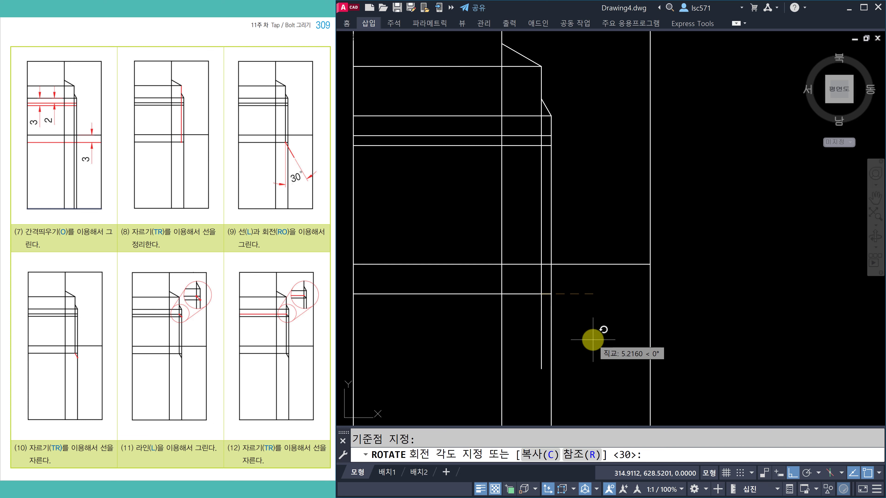
pyautogui.write('30 tr')
pyautogui.click(564, 334)
pyautogui.press('Escape')
# Draw a diagonal line from the upper 2 offset line at the inner vertical to the 3 offset line at the outer vertical.
pyautogui.write('l')
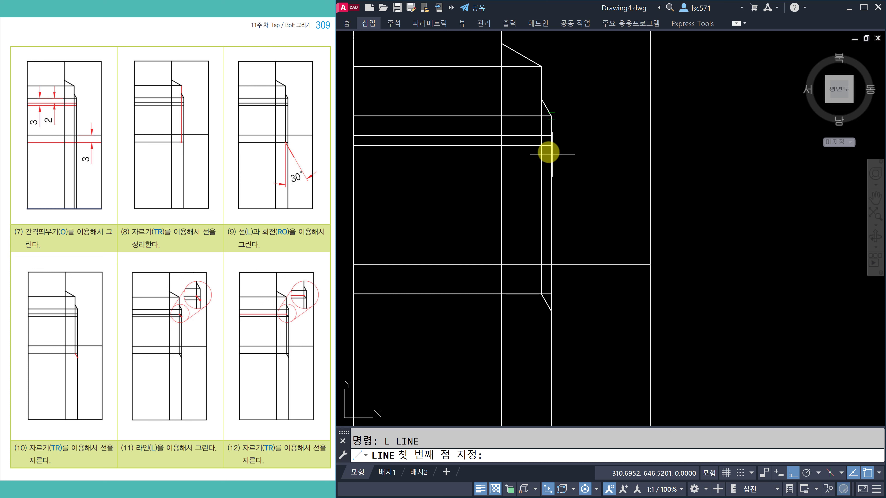
pyautogui.click(542, 136)
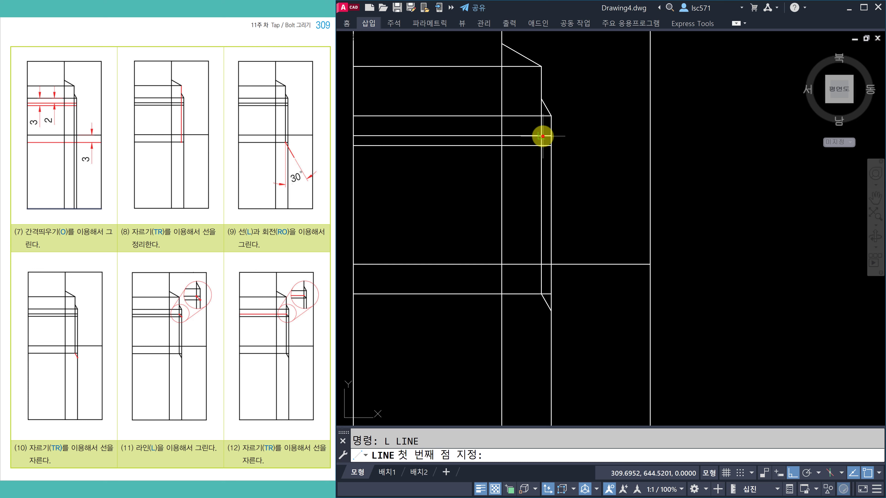
pyautogui.click(541, 135)
pyautogui.click(551, 145)
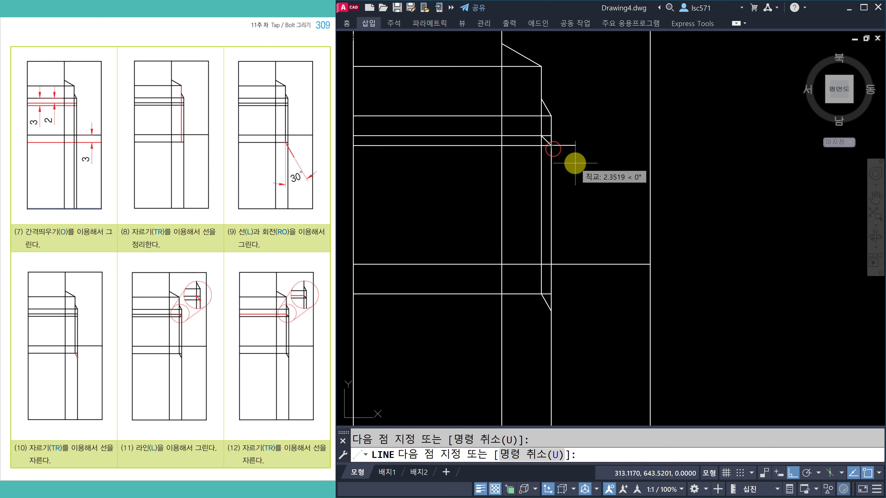
pyautogui.press('Escape')
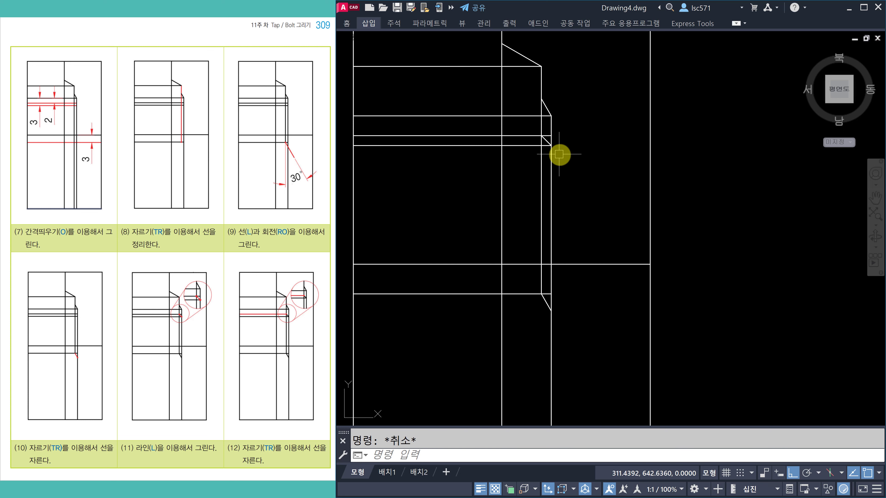
# Trim the short piece of the 2 offset line between the inner and outer vertical lines.
pyautogui.write('tr')
pyautogui.press('Return')
pyautogui.scroll(3, 551, 141)
pyautogui.click(546, 136)
pyautogui.press('Escape')
pyautogui.scroll(-3, 558, 149)
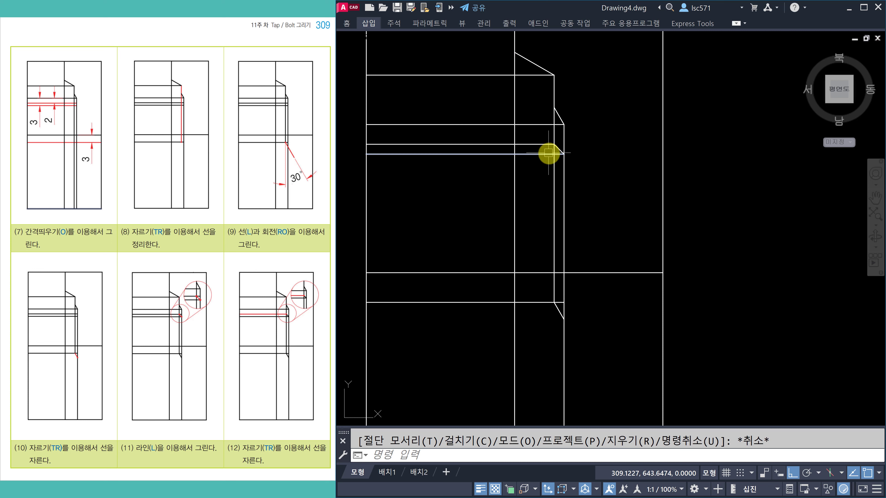
# Turn to the next textbook page, 310, showing drawing steps 13 to 18.
pyautogui.click(272, 362)
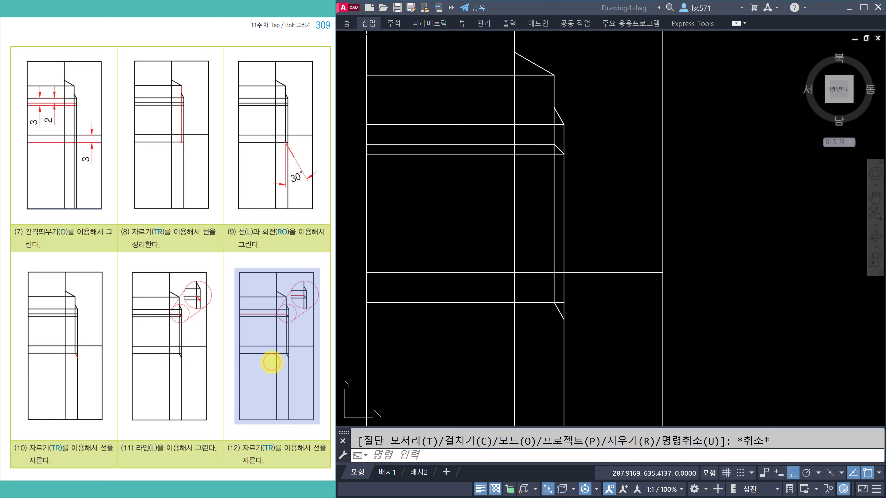
pyautogui.scroll(-2, 271, 363)
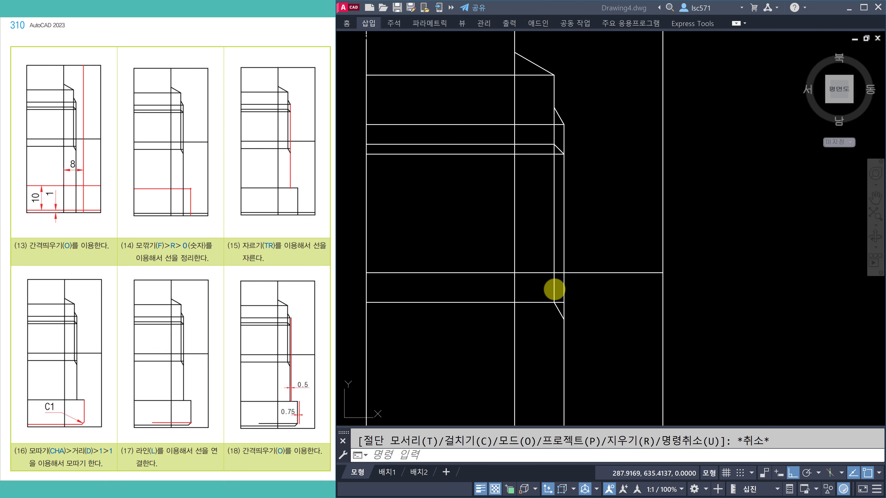
pyautogui.scroll(-5, 558, 294)
pyautogui.moveTo(561, 320); pyautogui.dragTo(549, 247, button='middle')
pyautogui.scroll(2, 536, 290)
pyautogui.moveTo(543, 299); pyautogui.dragTo(542, 322, button='middle')
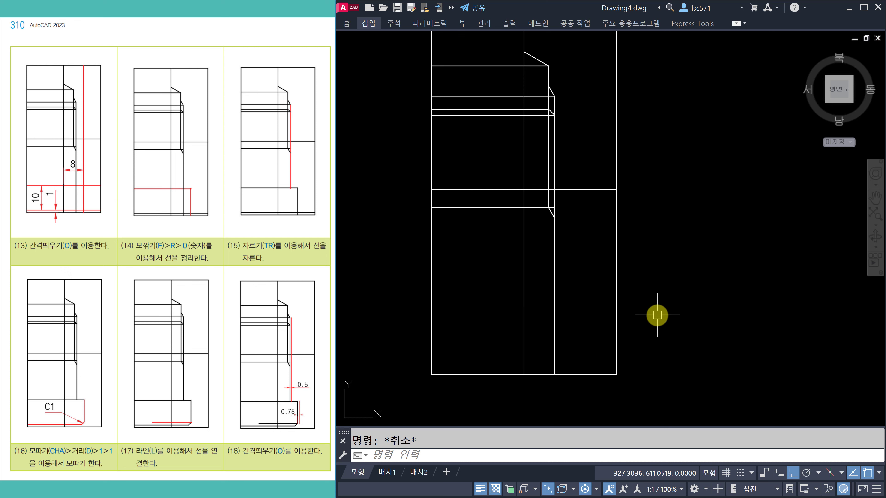
pyautogui.write('o')
pyautogui.press('Return')
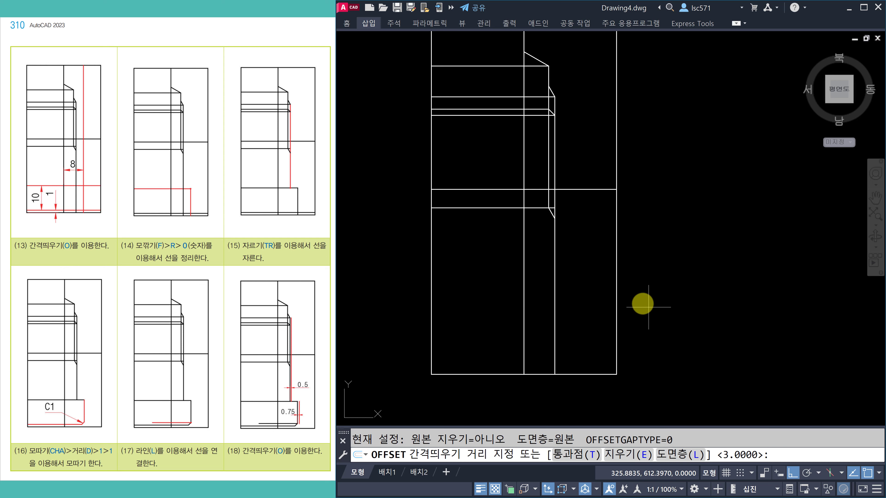
pyautogui.write('9')
pyautogui.press('Return')
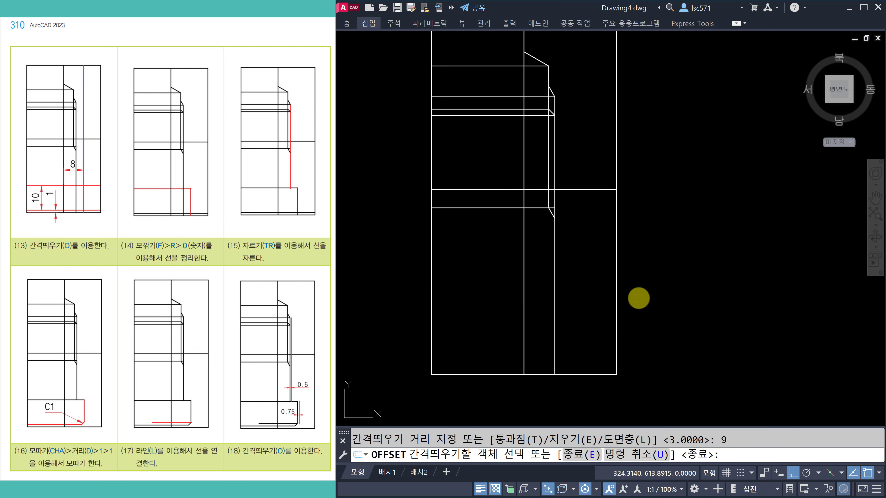
pyautogui.press('Return')
# Offset the rectangle's vertical centre line by 8 to its right side.
pyautogui.press('Return')
pyautogui.write('8')
pyautogui.press('Return')
pyautogui.click(523, 298)
pyautogui.click(586, 299)
pyautogui.press('Escape')
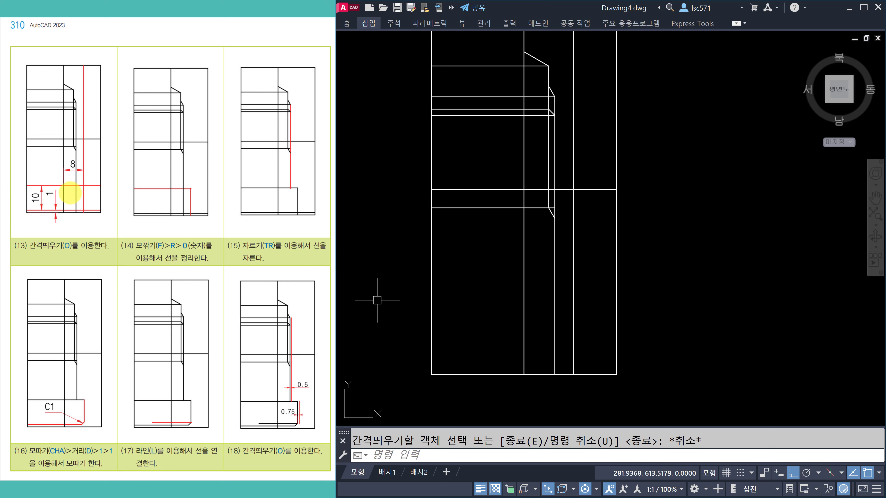
# Offset the rectangle's bottom edge upward by 1.
pyautogui.write('o 1')
pyautogui.click(488, 374)
pyautogui.click(489, 335)
pyautogui.press('Escape')
# Offset the line just above the bottom edge upward by 10.
pyautogui.write('o 10')
pyautogui.click(488, 368)
pyautogui.click(489, 325)
pyautogui.press('Escape')
pyautogui.press('Escape')
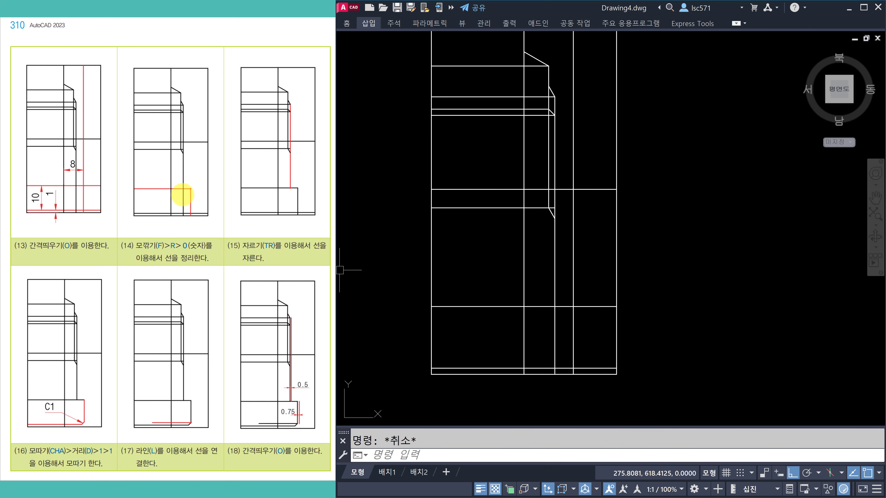
# Fillet the 10 offset horizontal line and the 8 offset vertical line into a corner with radius 0.
pyautogui.write('f r 0')
pyautogui.click(544, 307)
pyautogui.click(573, 328)
# Trim away the bolt shank's right vertical line where it runs through the bolt head down to the rectangle's bottom edge.
pyautogui.write('tr')
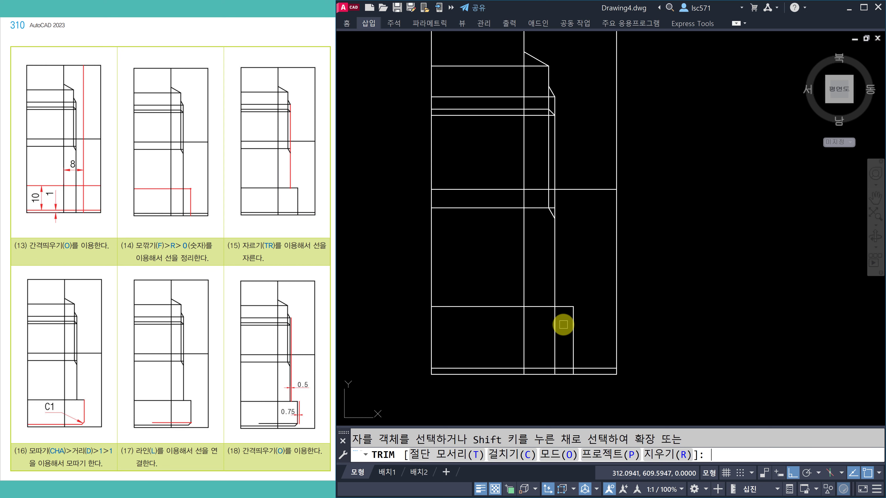
pyautogui.click(555, 330)
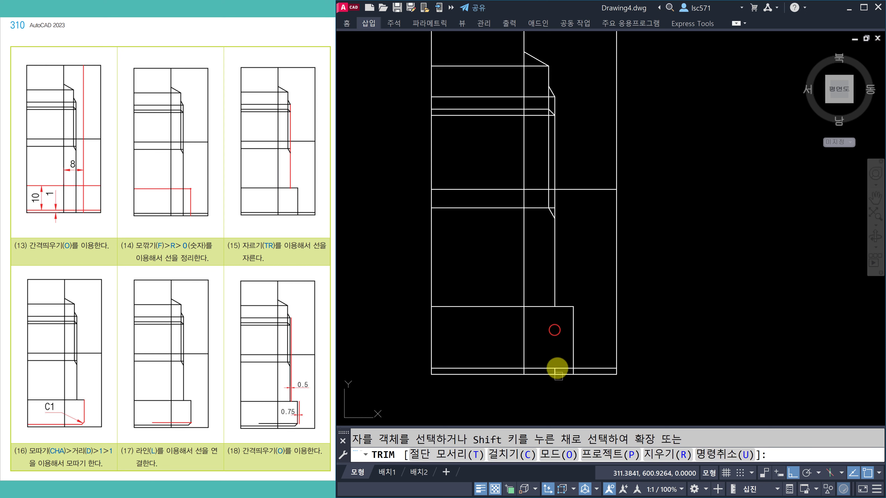
pyautogui.click(545, 343)
pyautogui.press('Return')
pyautogui.scroll(4, 555, 363)
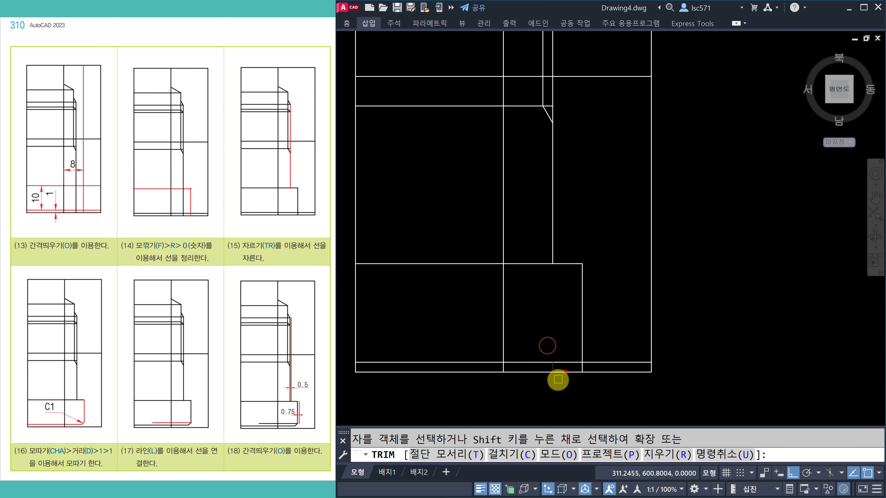
pyautogui.scroll(-4, 552, 367)
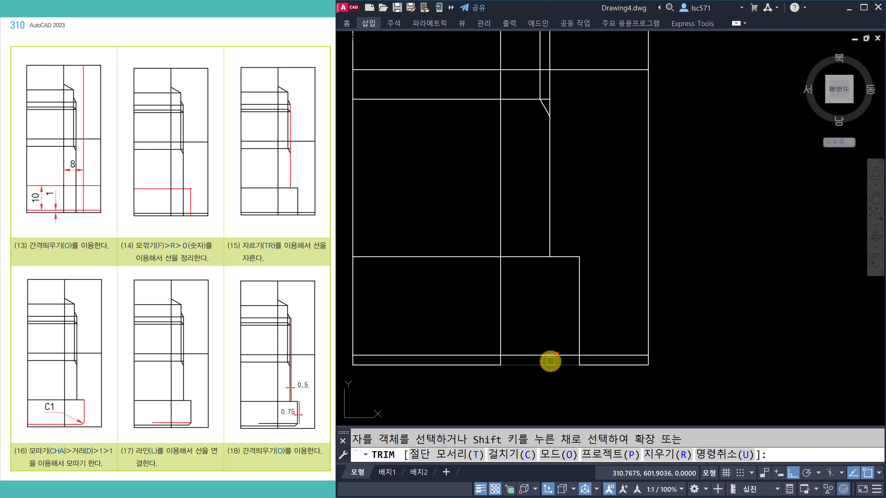
pyautogui.press('Escape')
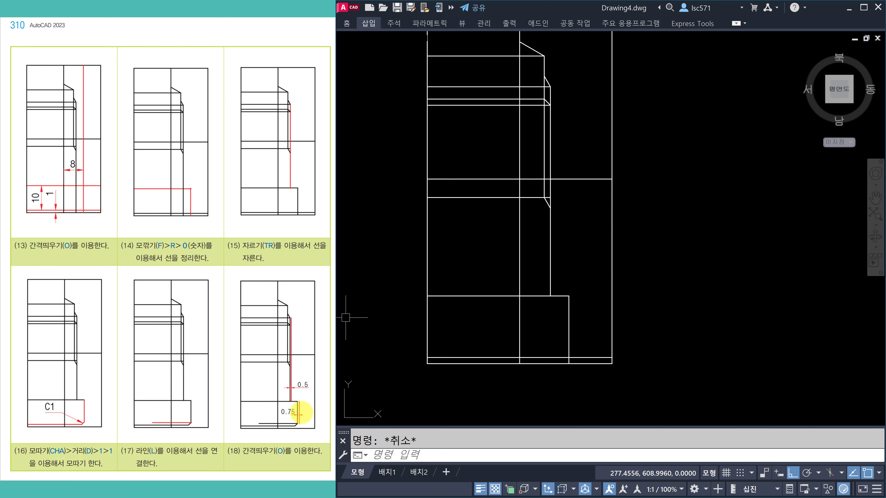
# Chamfer the bolt head's lower right corner with both distances set to 1.
pyautogui.write('cha')
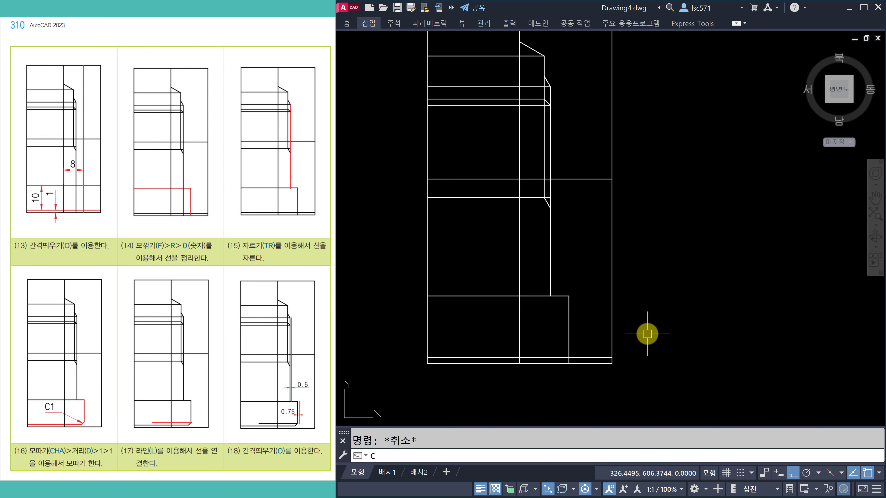
pyautogui.press('Return')
pyautogui.write('d 1 1')
pyautogui.click(549, 358)
pyautogui.click(569, 340)
# Draw a horizontal line from the head chamfer's upper corner leftward past the vertical centre line.
pyautogui.write('l')
pyautogui.click(581, 350)
pyautogui.click(407, 350)
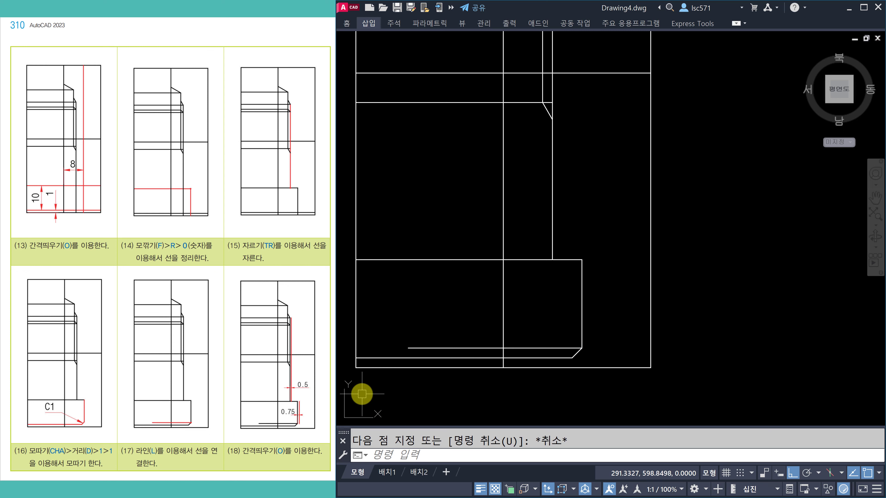
pyautogui.press('Escape')
pyautogui.scroll(-2, 532, 335)
pyautogui.moveTo(539, 313); pyautogui.dragTo(521, 345, button='middle')
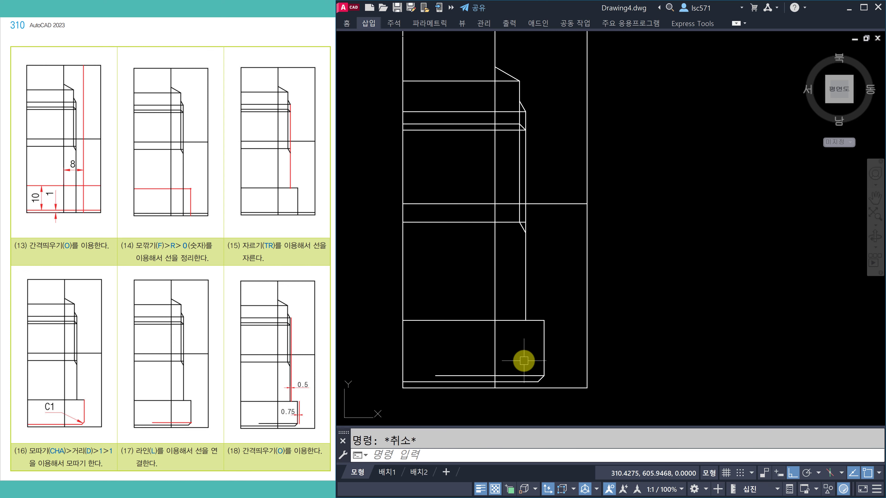
# Offset the bolt shank's outer vertical line by 0.5 to its right side.
pyautogui.scroll(2, 522, 349)
pyautogui.moveTo(518, 340); pyautogui.dragTo(519, 352, button='middle')
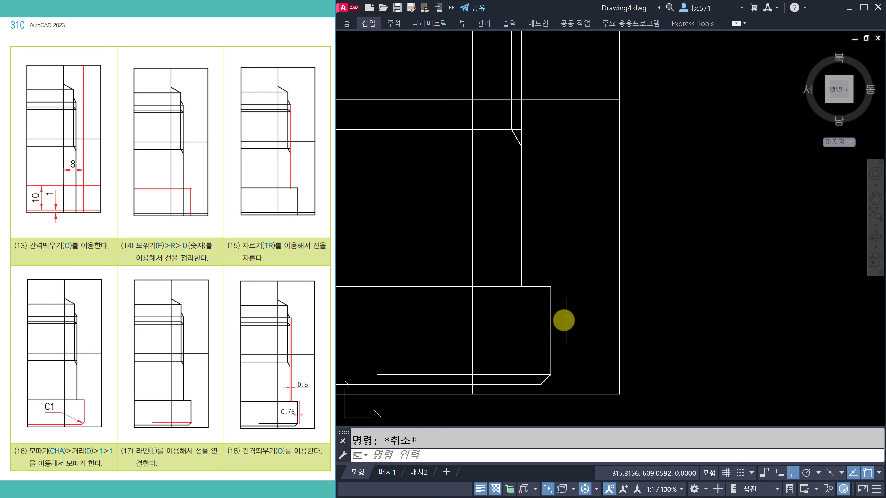
pyautogui.write('o')
pyautogui.press('Return')
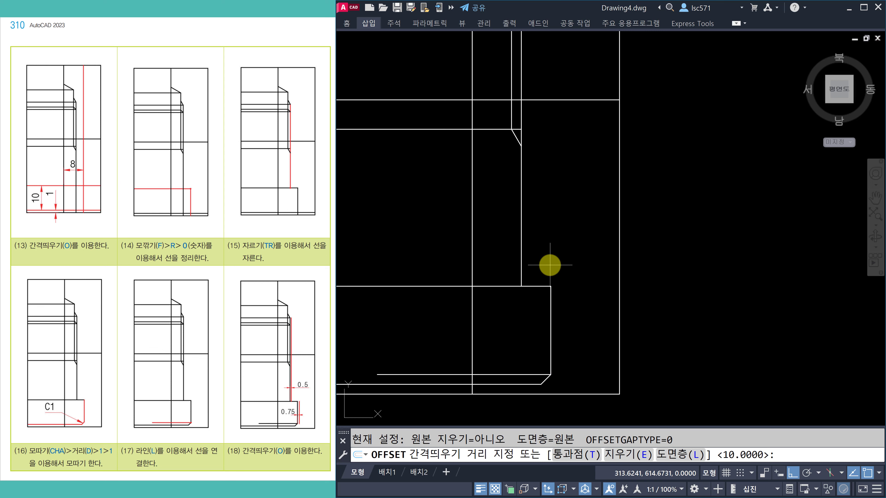
pyautogui.write('0.5')
pyautogui.press('Return')
pyautogui.click(521, 260)
pyautogui.click(554, 265)
pyautogui.press('Return')
# Offset the bolt head's right vertical edge by 0.75 to its right side.
pyautogui.press('Return')
pyautogui.write('0.75')
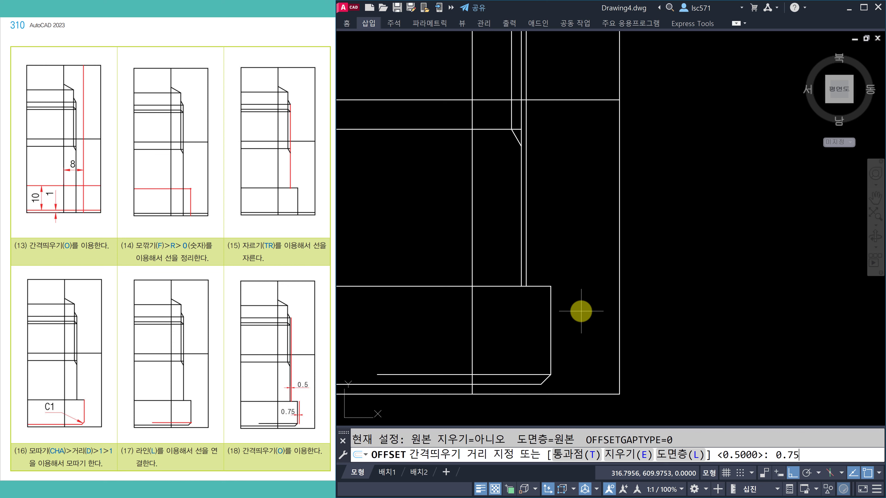
pyautogui.press('Return')
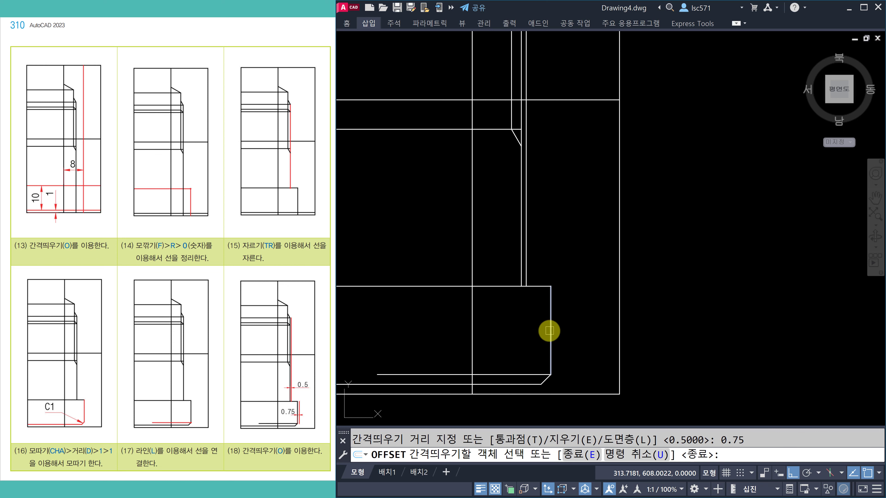
pyautogui.click(550, 332)
pyautogui.click(585, 331)
pyautogui.press('Escape')
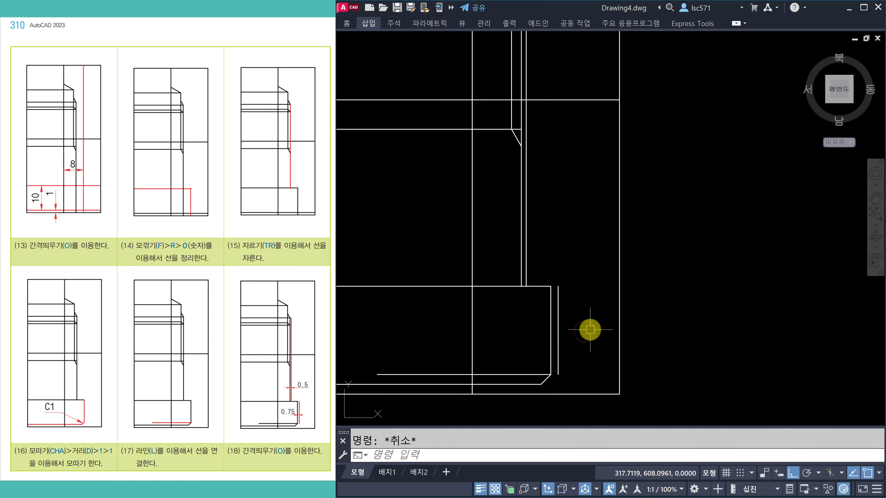
# Fillet the bolt head's upper horizontal line and the 0.75 offset line into a corner with radius 0.
pyautogui.scroll(-1, 281, 139)
pyautogui.click(293, 151)
pyautogui.click(293, 133)
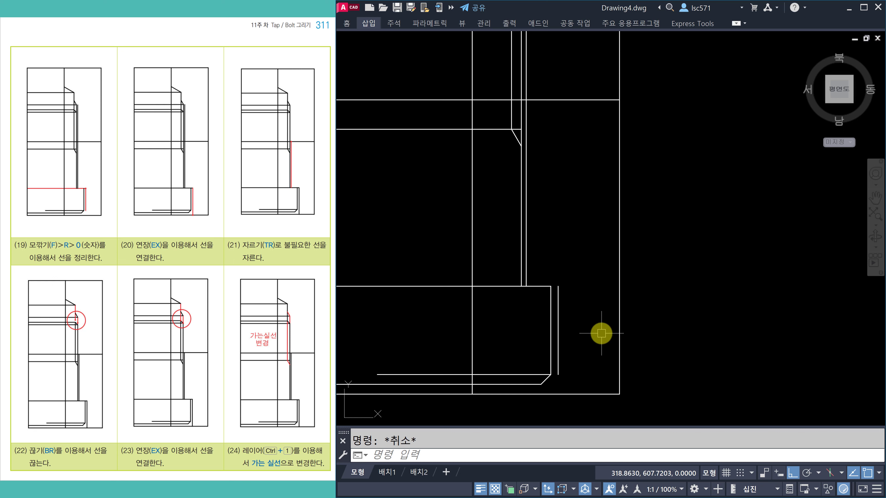
pyautogui.write('f')
pyautogui.press('Return')
pyautogui.write('r')
pyautogui.press('Return')
pyautogui.write('0')
pyautogui.press('Return')
pyautogui.click(543, 286)
pyautogui.click(558, 297)
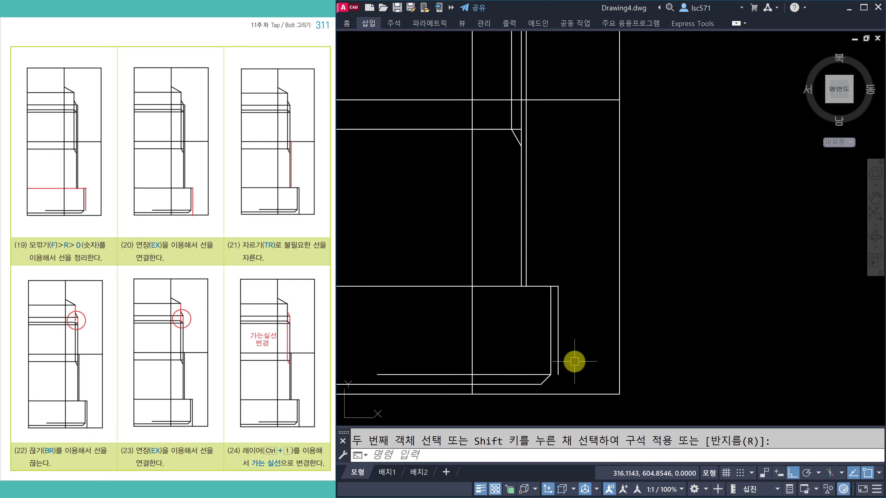
# Extend the 0.75 offset line down to the rectangle's bottom edge.
pyautogui.write('ex')
pyautogui.press('Return')
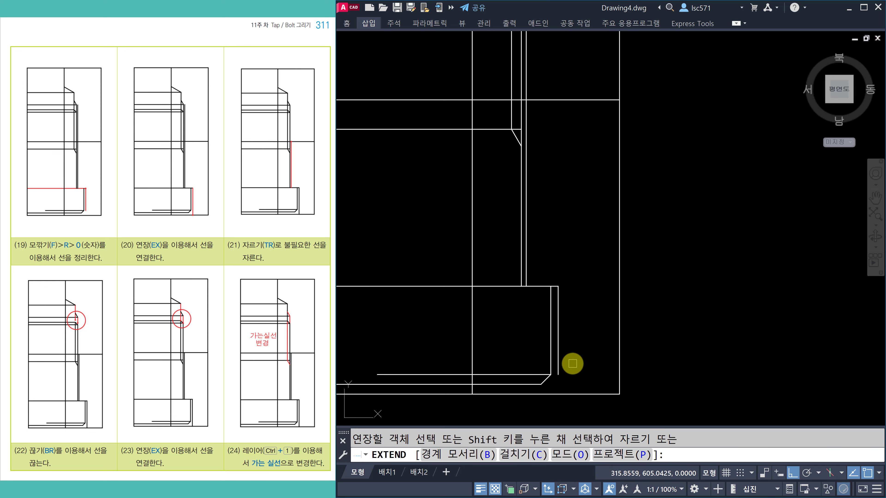
pyautogui.click(558, 361)
pyautogui.write('tr')
pyautogui.press('Escape')
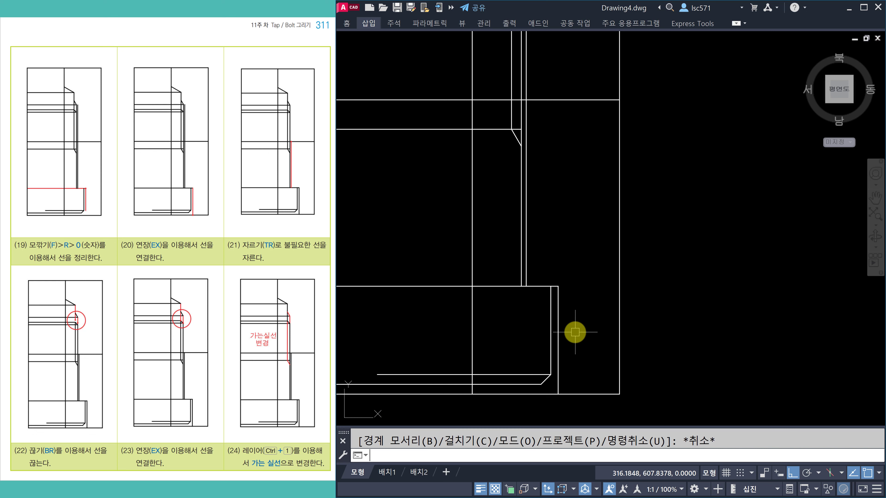
pyautogui.press('Escape')
# Trim the 0.5 offset line above the horizontal line that crosses the full rectangle.
pyautogui.write('tr')
pyautogui.press('Return')
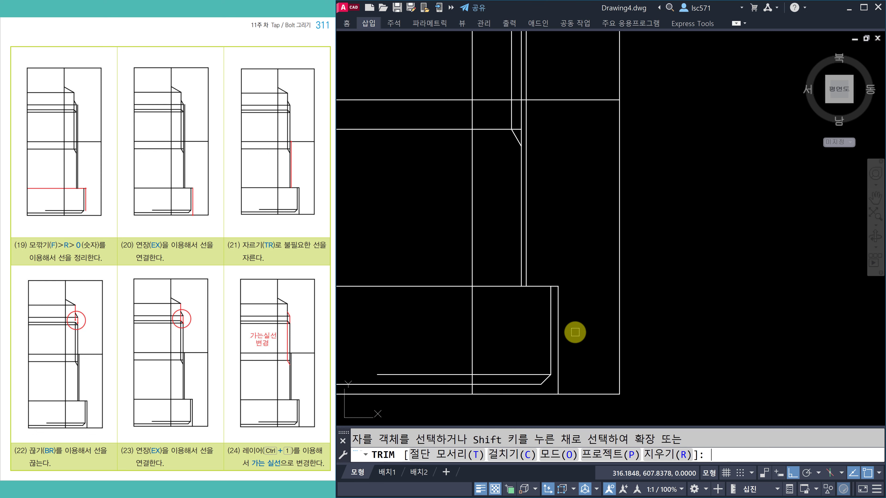
pyautogui.scroll(-2, 536, 90)
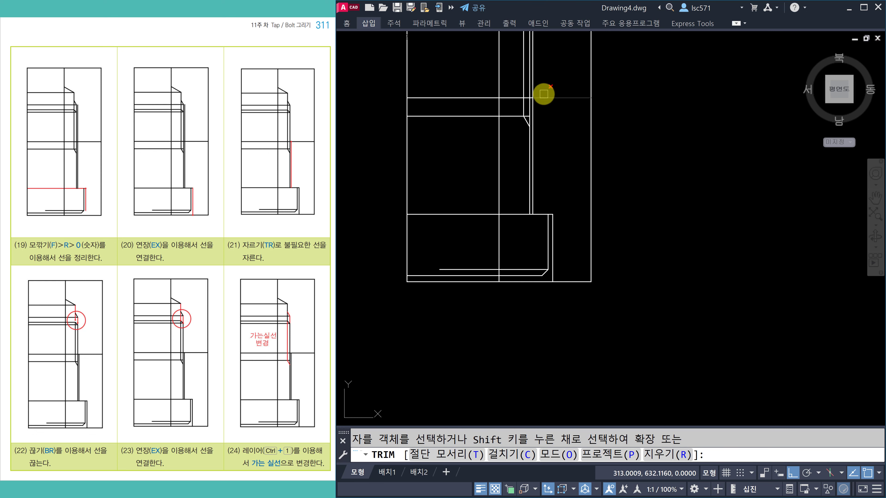
pyautogui.moveTo(540, 91)
pyautogui.mouseDown(button='middle')
pyautogui.moveTo(538, 205)
pyautogui.moveTo(543, 186)
pyautogui.mouseUp(button='middle')
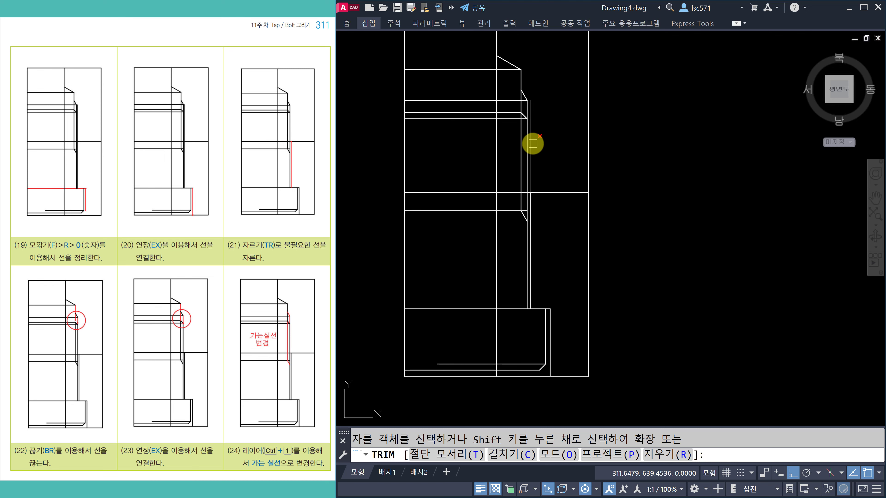
pyautogui.click(533, 143)
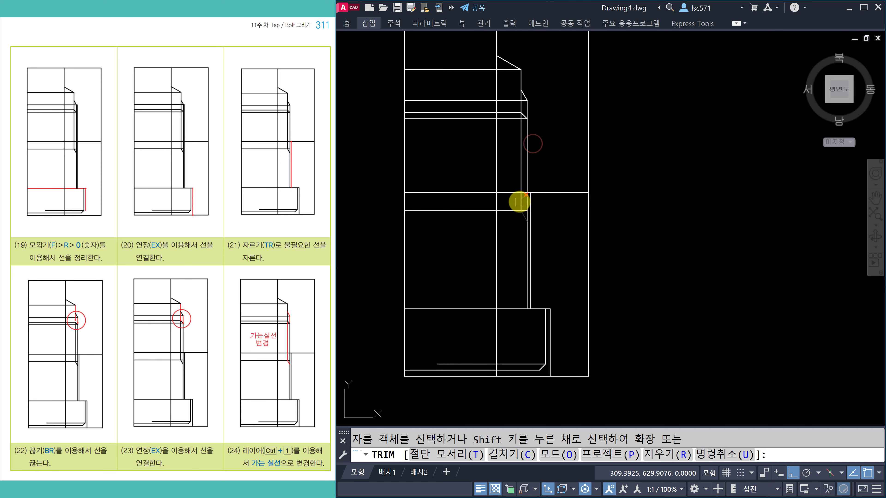
pyautogui.press('Escape')
# Check the extents of the thread's two vertical lines and of the slanted lines joining them.
pyautogui.scroll(3, 517, 156)
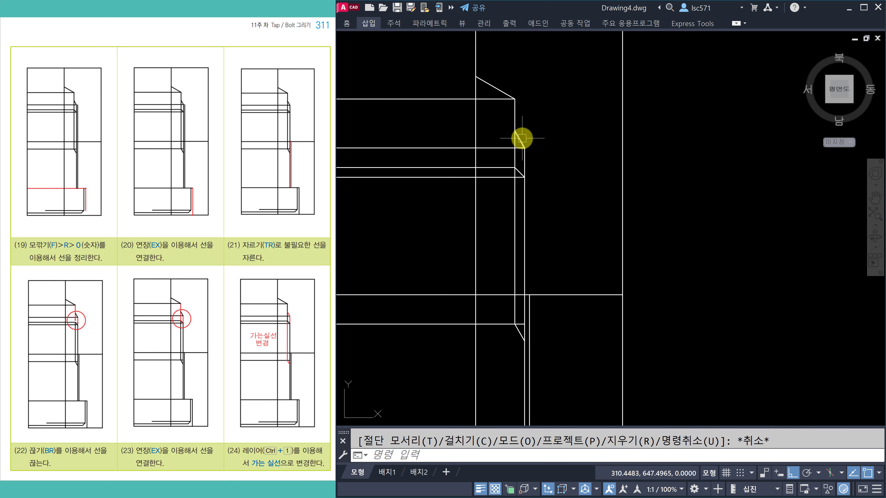
pyautogui.click(523, 140)
pyautogui.click(525, 159)
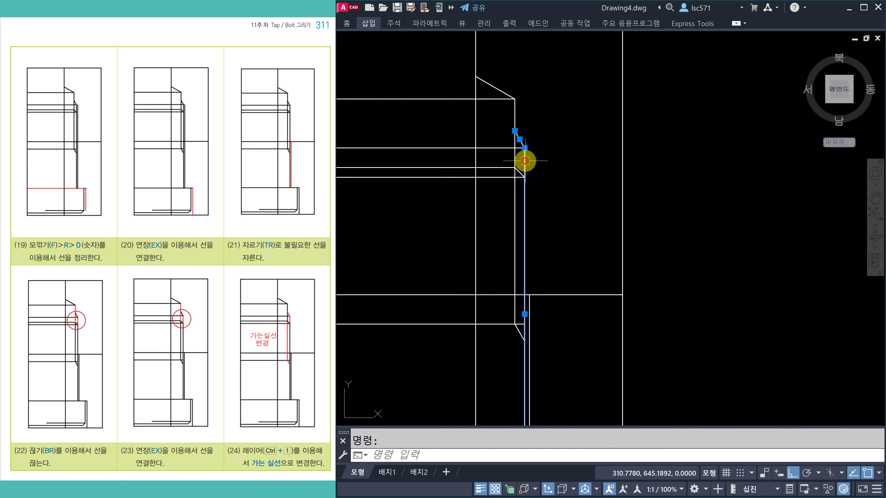
pyautogui.press('Escape')
pyautogui.click(514, 187)
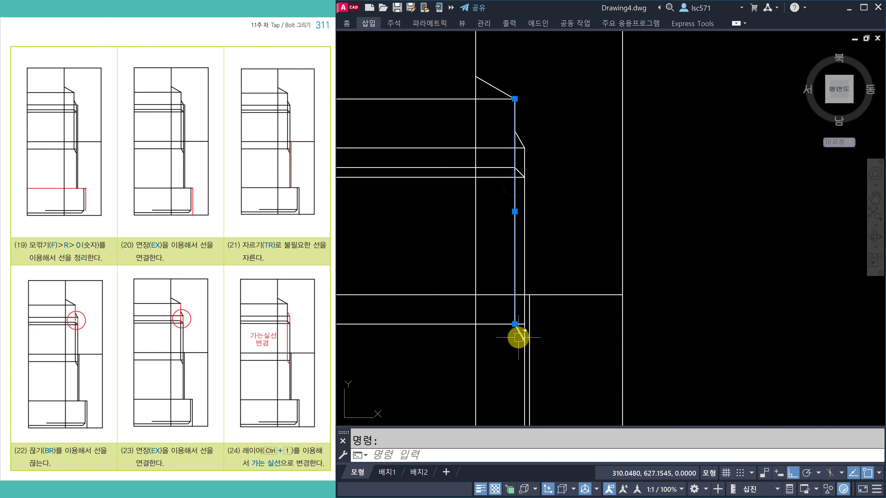
pyautogui.click(519, 336)
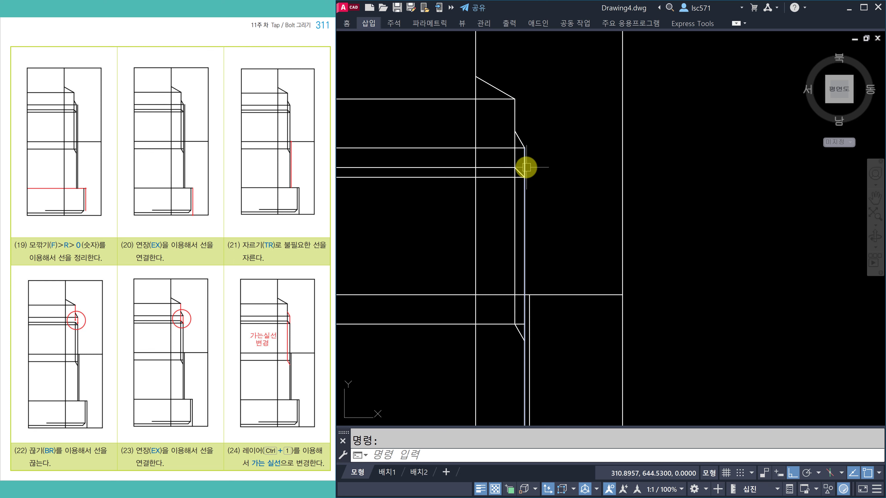
pyautogui.press('Escape')
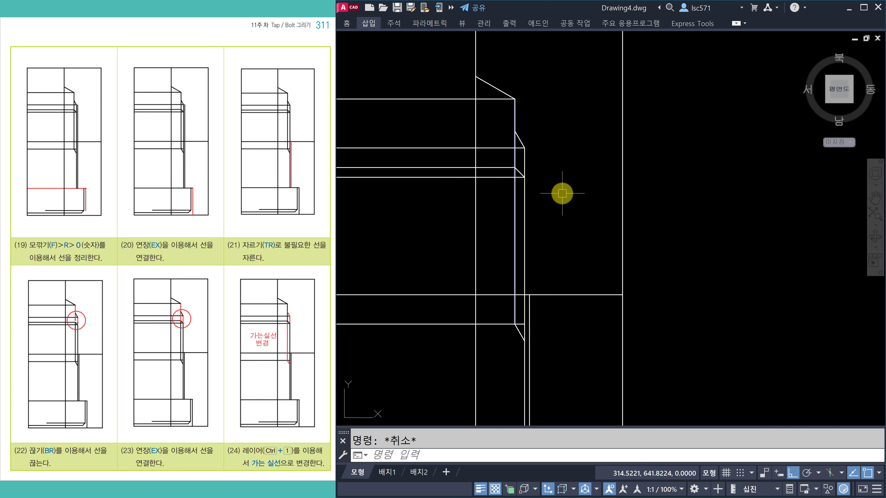
# Break the thread's outer and inner vertical lines beside the small chamfer at the bolt tip, leaving a gap in each.
pyautogui.scroll(2, 545, 178)
pyautogui.moveTo(545, 178); pyautogui.dragTo(576, 199, button='middle')
pyautogui.write('br')
pyautogui.press('Return')
pyautogui.click(544, 181)
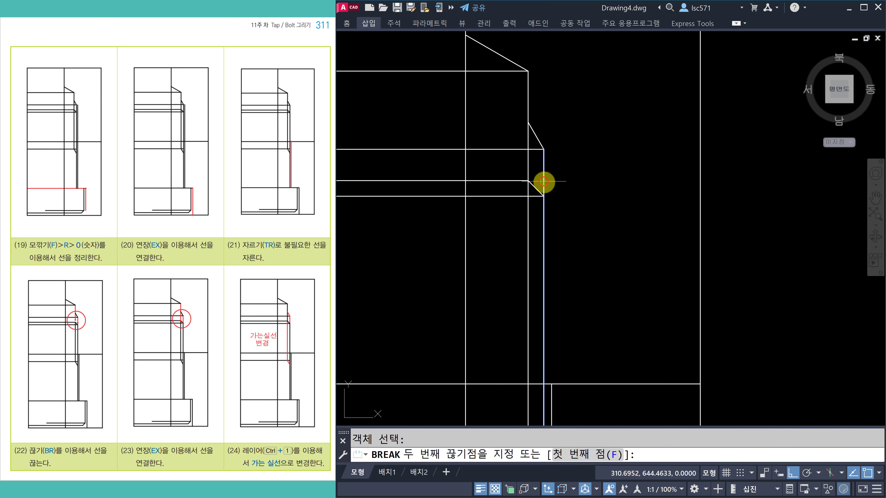
pyautogui.click(544, 197)
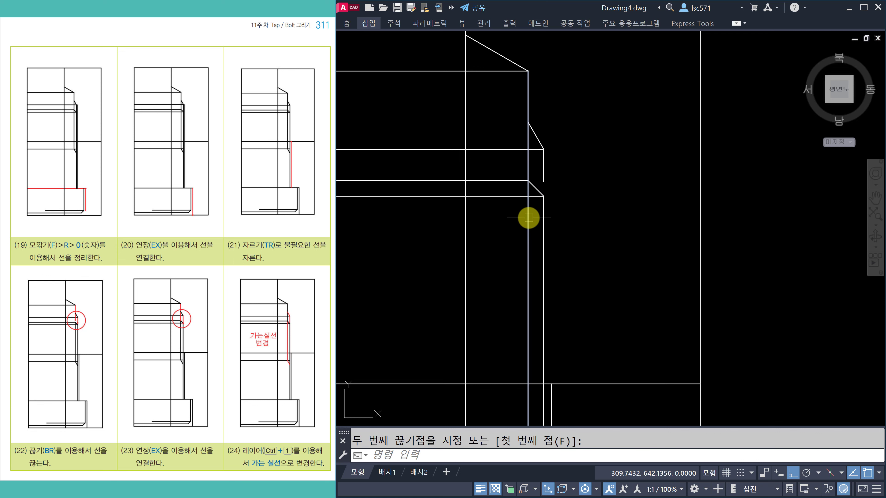
pyautogui.press('Escape')
pyautogui.scroll(2, 508, 174)
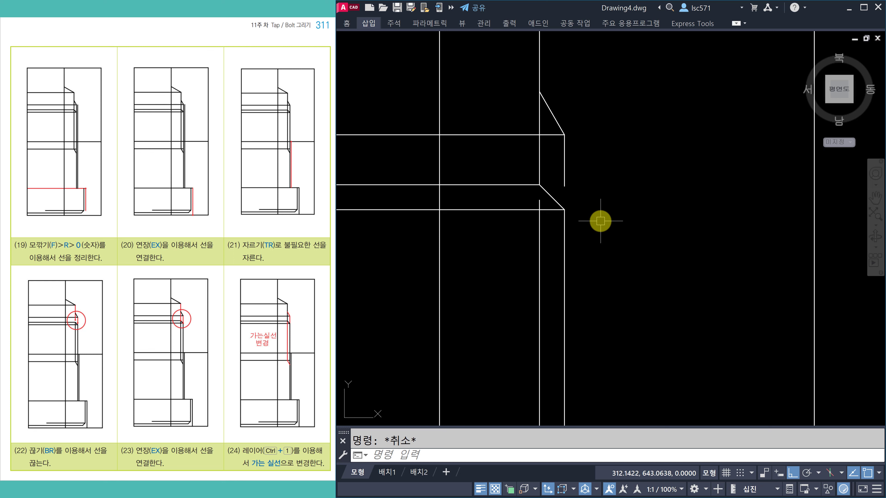
# Extend the broken ends of the outer and inner thread lines to the bolt tip chamfer and check the resulting segments.
pyautogui.write('ex')
pyautogui.press('Return')
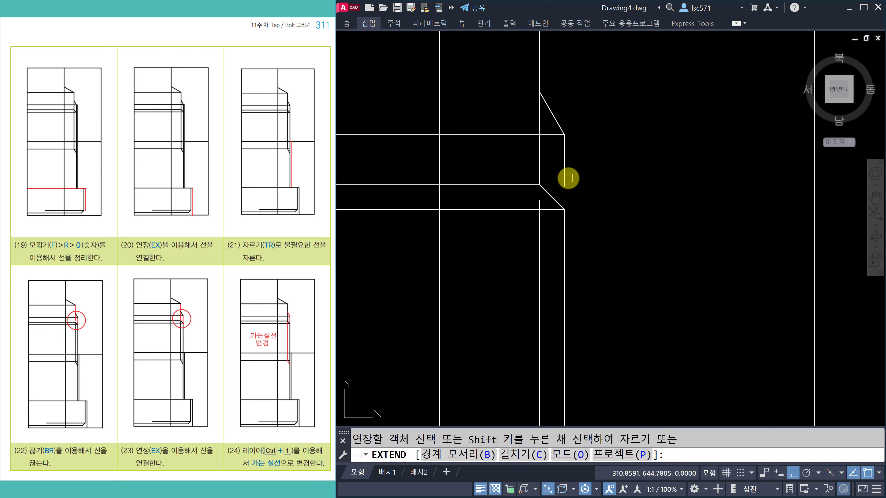
pyautogui.click(564, 178)
pyautogui.click(539, 201)
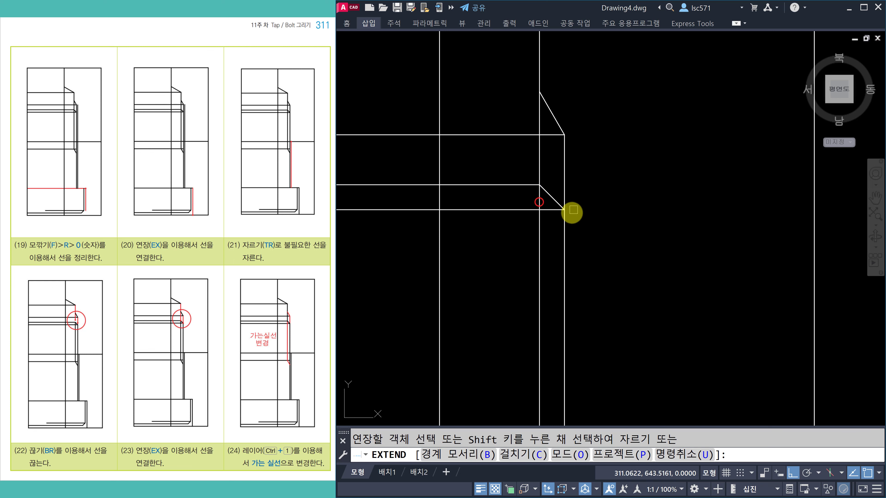
pyautogui.press('Escape')
pyautogui.click(539, 198)
pyautogui.click(562, 179)
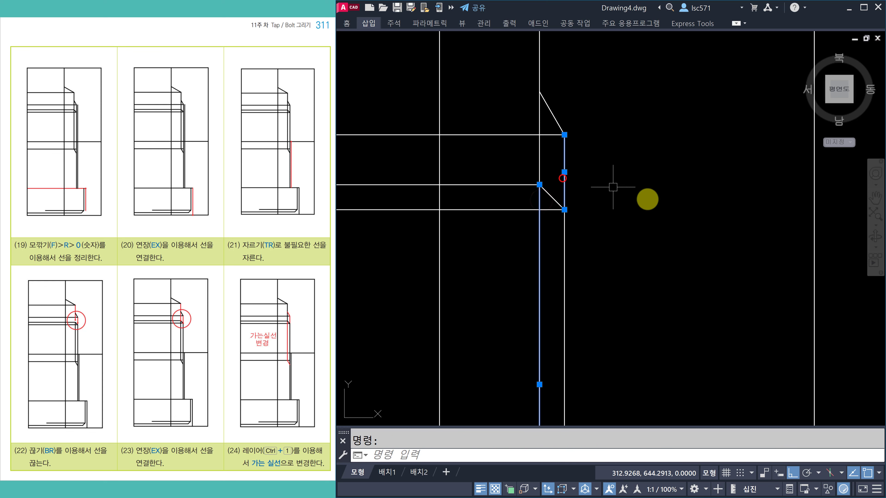
pyautogui.press('Escape')
# Move the two slanted thread lines and the two vertical thread lines connected to them to the 가는실선 layer.
pyautogui.scroll(-1, 610, 221)
pyautogui.moveTo(612, 231); pyautogui.dragTo(606, 199, button='middle')
pyautogui.click(567, 121)
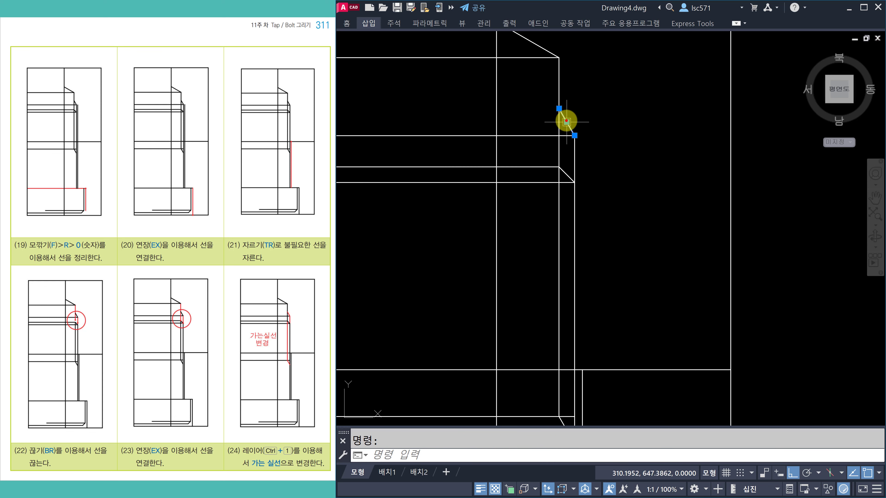
pyautogui.click(574, 153)
pyautogui.click(558, 223)
pyautogui.moveTo(610, 265); pyautogui.dragTo(600, 228, button='middle')
pyautogui.click(556, 391)
pyautogui.hotkey('ctrl', '1')
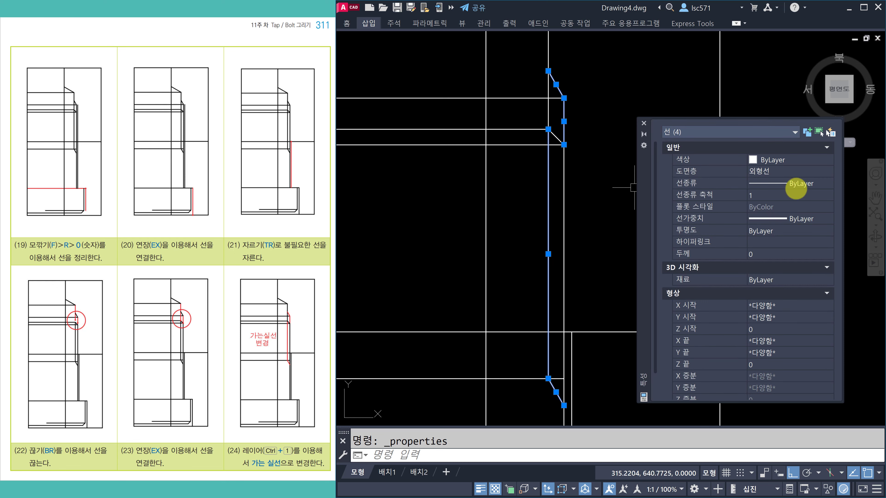
pyautogui.click(780, 172)
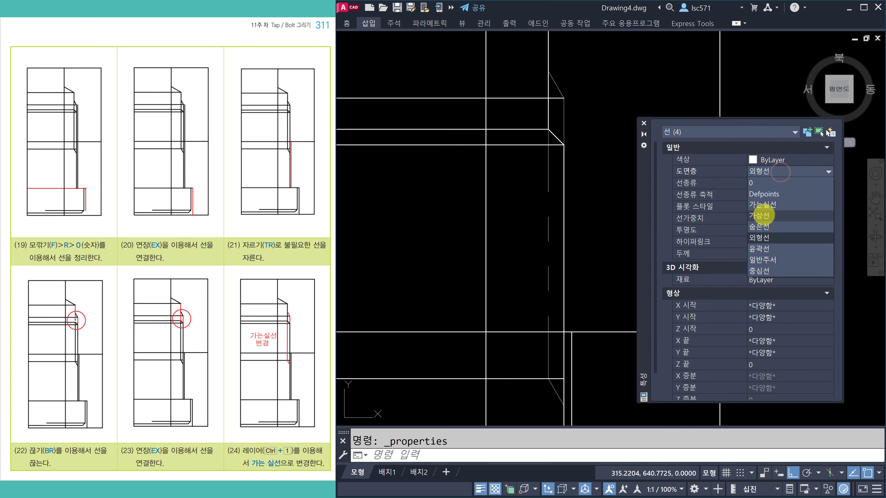
pyautogui.click(772, 205)
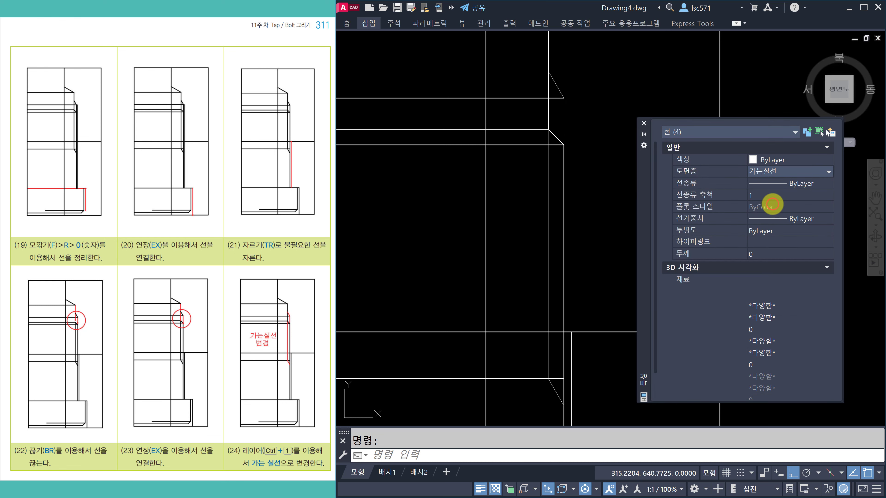
pyautogui.hotkey('ctrl', '1')
pyautogui.press('Escape')
# Trim all the bolt's horizontal lines on the left side of the vertical center line, keeping the rectangle's dividing line.
pyautogui.scroll(-2, 568, 273)
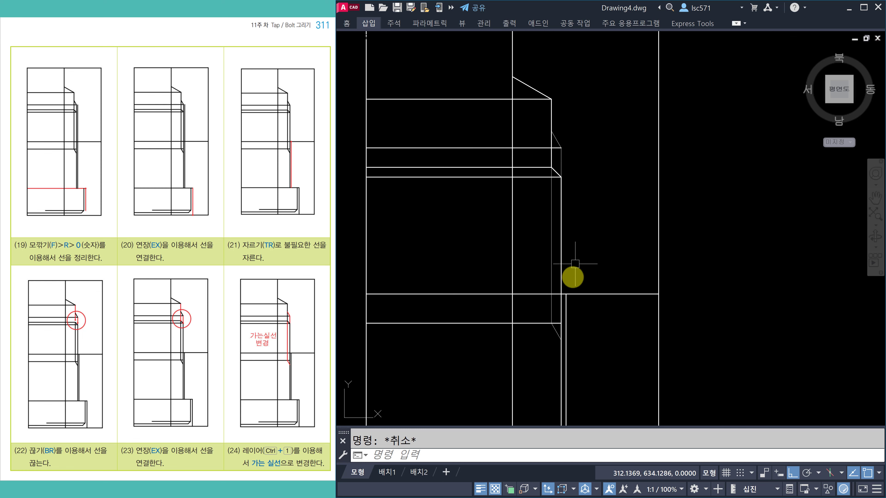
pyautogui.scroll(-2, 550, 155)
pyautogui.scroll(-3, 288, 389)
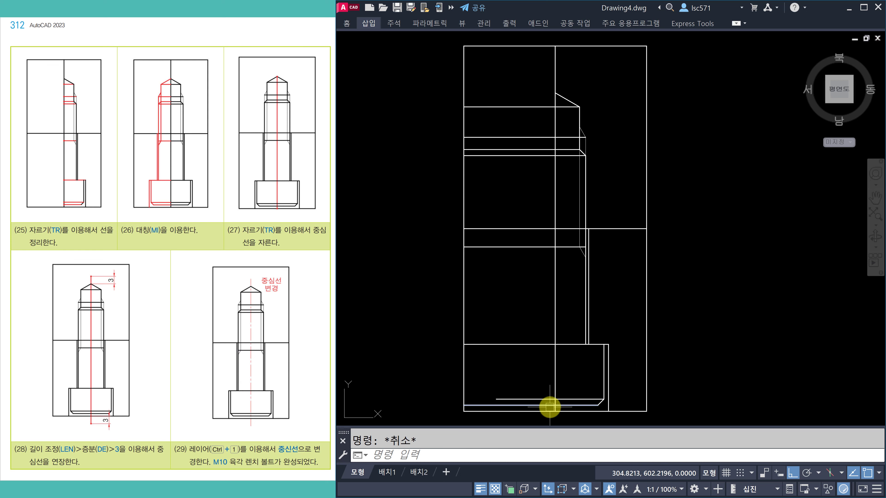
pyautogui.write('tr')
pyautogui.press('Return')
pyautogui.moveTo(537, 94); pyautogui.dragTo(537, 174)
pyautogui.click(538, 244)
pyautogui.moveTo(536, 272); pyautogui.dragTo(535, 404)
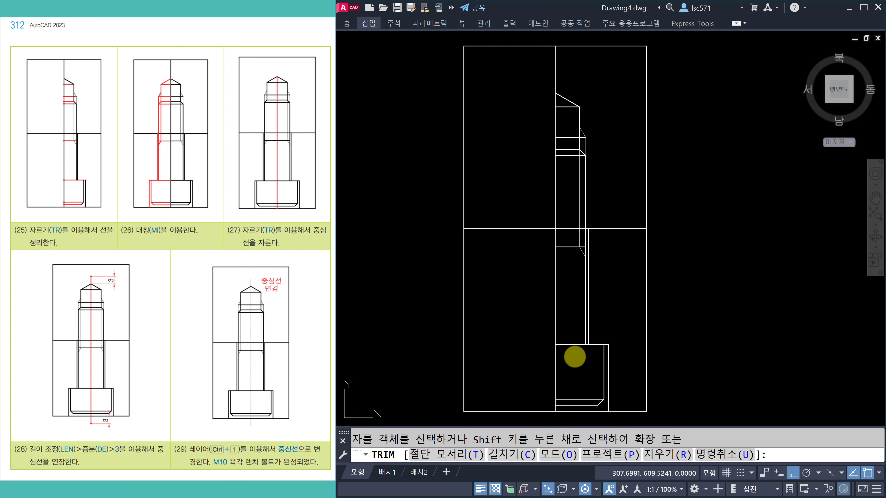
pyautogui.press('Escape')
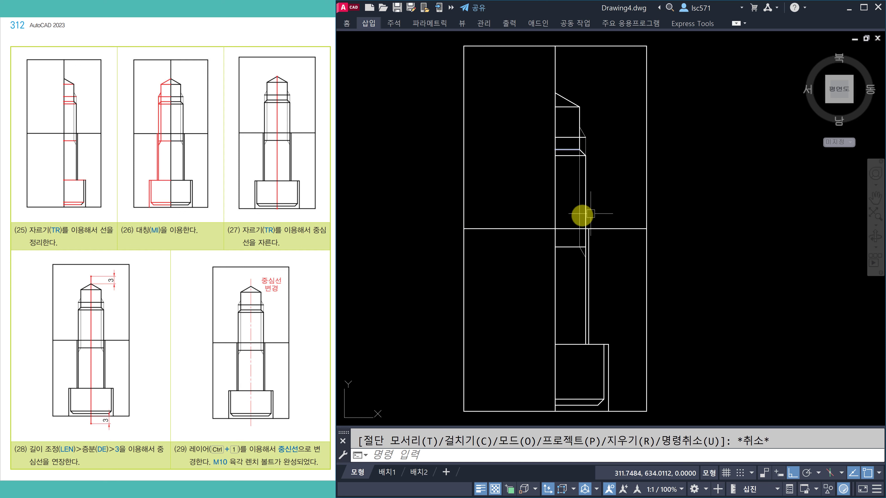
# Mirror the half bolt profile about the vertical center line, keeping the original half.
pyautogui.write('mi')
pyautogui.press('space')
pyautogui.click(526, 75)
pyautogui.click(626, 421)
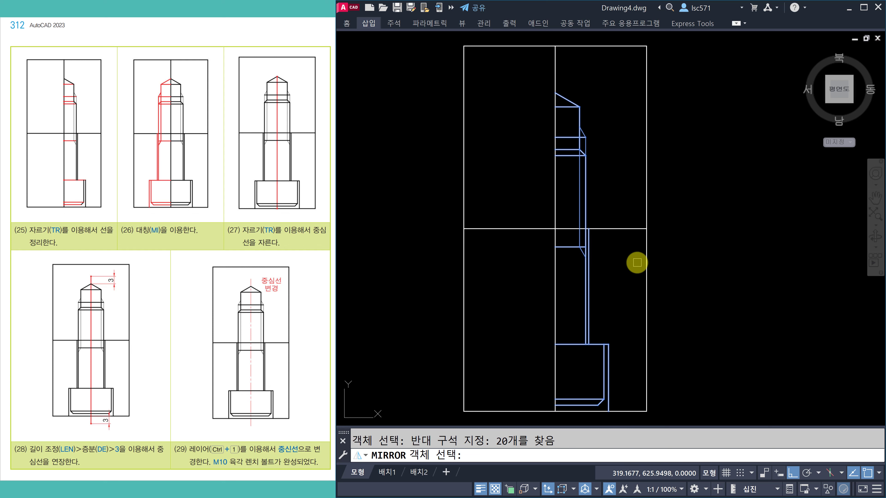
pyautogui.press('space')
pyautogui.click(554, 228)
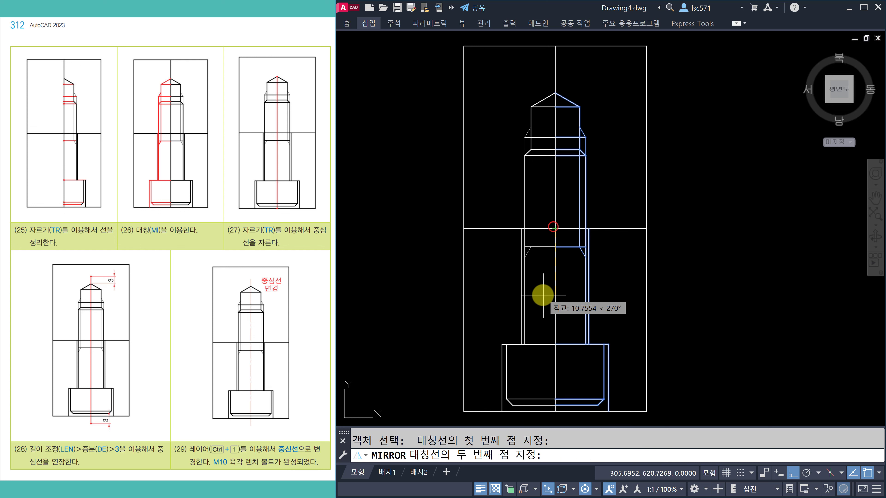
pyautogui.click(545, 312)
pyautogui.press('space')
pyautogui.press('Escape')
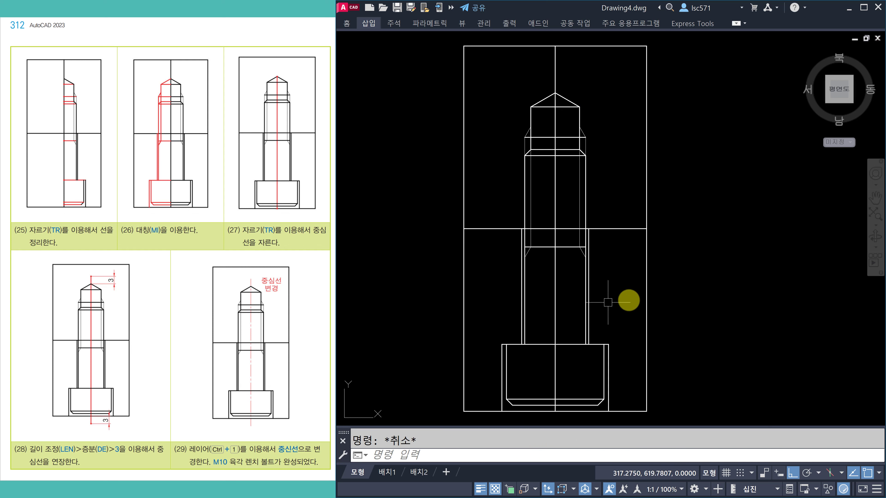
# Trim the part of the vertical center line that runs above the bolt hole's pointed tip.
pyautogui.moveTo(608, 302); pyautogui.dragTo(606, 296, button='middle')
pyautogui.write('tr')
pyautogui.press('space')
pyautogui.click(556, 74)
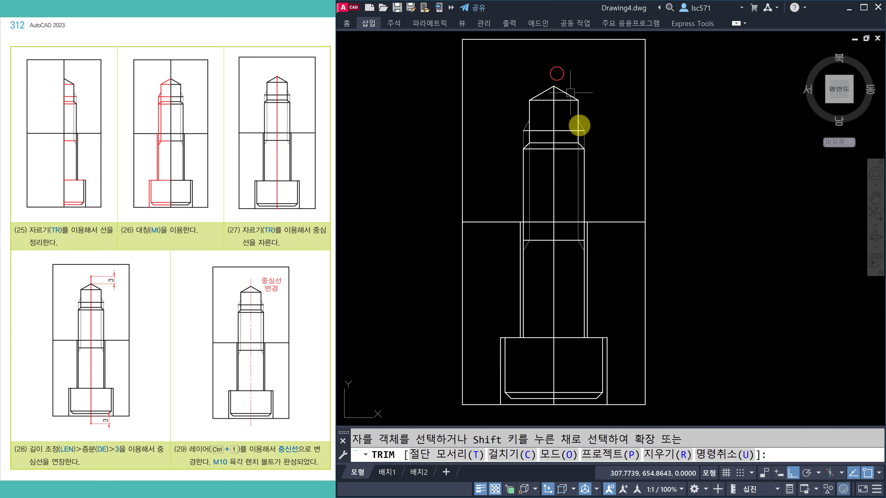
pyautogui.press('Escape')
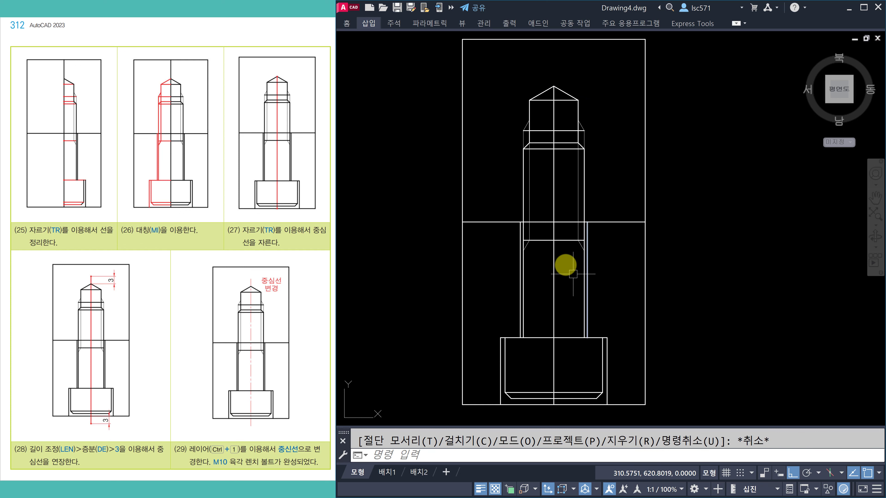
# Lengthen the vertical center line by a delta of 3 at both its upper and lower ends.
pyautogui.write('len')
pyautogui.press('space')
pyautogui.write('de')
pyautogui.press('space')
pyautogui.write('3')
pyautogui.press('space')
pyautogui.click(553, 107)
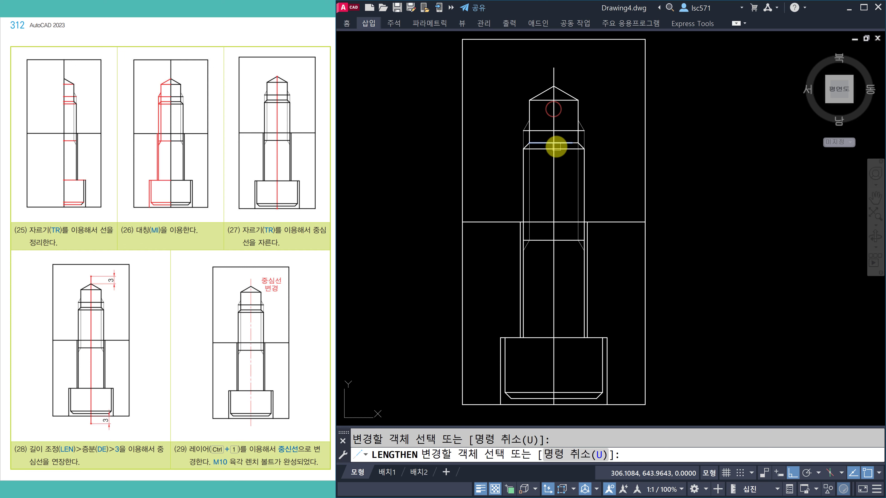
pyautogui.click(554, 385)
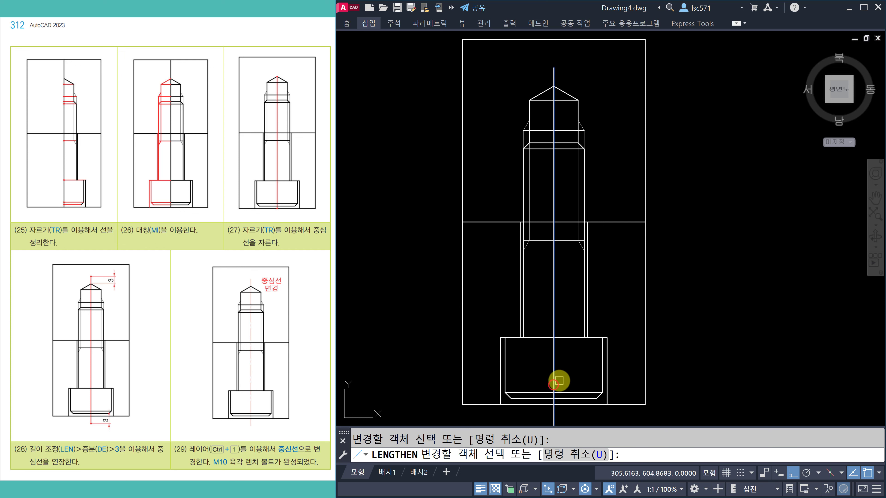
pyautogui.press('Escape')
# Move the bolt's vertical center line to the 중심선 layer.
pyautogui.scroll(-2, 586, 337)
pyautogui.click(565, 195)
pyautogui.hotkey('ctrl', '1')
pyautogui.click(777, 173)
pyautogui.click(783, 176)
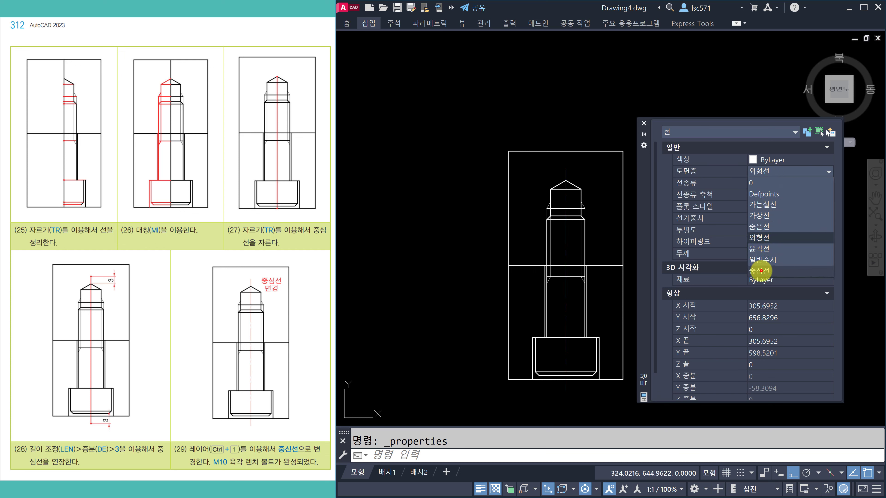
pyautogui.click(760, 270)
pyautogui.click(644, 124)
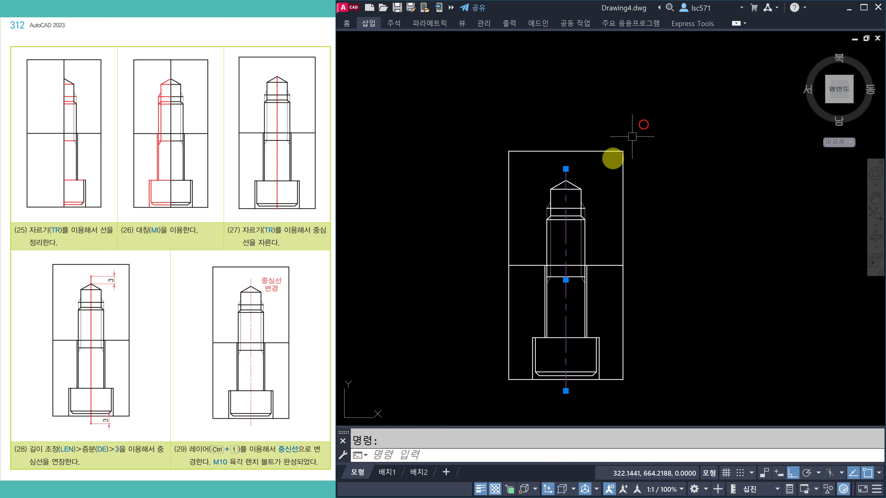
pyautogui.press('Escape')
pyautogui.scroll(2, 557, 295)
pyautogui.scroll(-2, 558, 295)
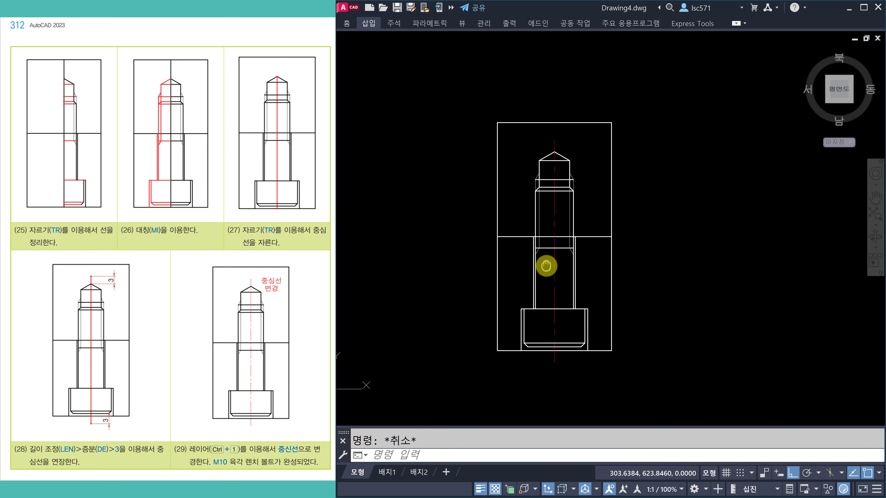
pyautogui.scroll(2, 540, 246)
pyautogui.moveTo(539, 247); pyautogui.dragTo(536, 271, button='middle')
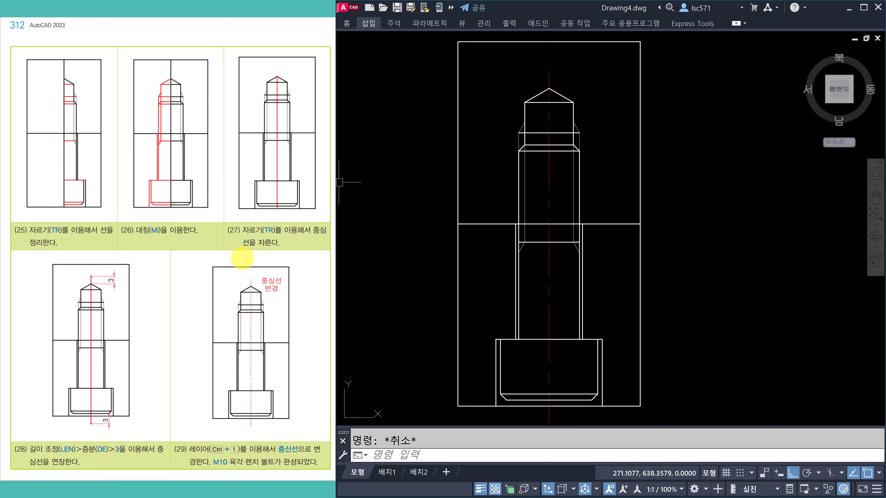
pyautogui.scroll(-1, 275, 290)
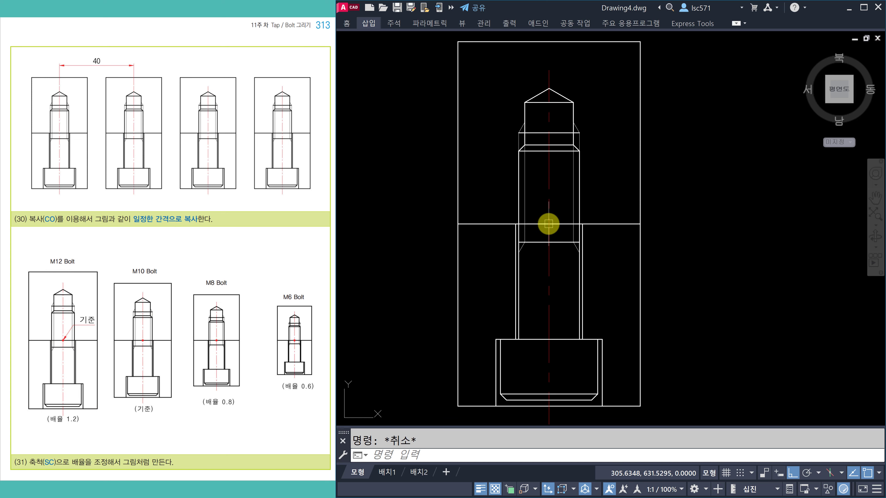
pyautogui.click(548, 223)
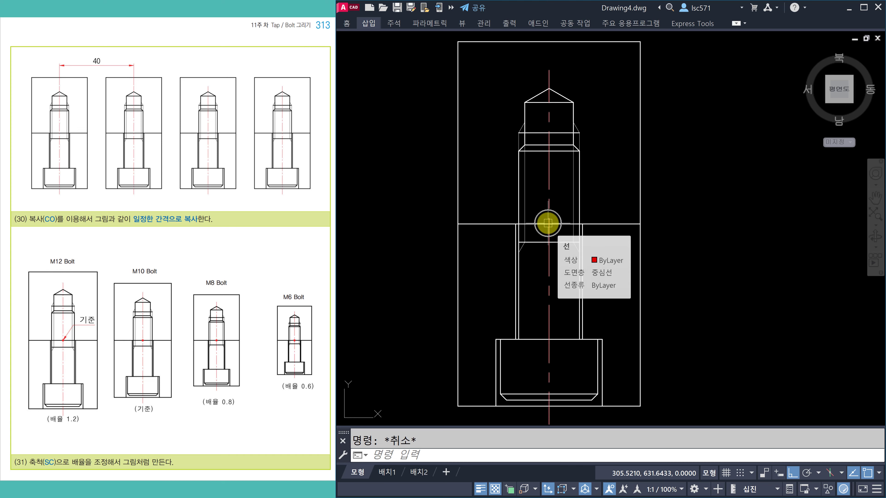
# Copy the complete bolt with its rectangle three times horizontally to the right, at distances of 40, 80 and 120.
pyautogui.scroll(-2, 547, 223)
pyautogui.moveTo(633, 294); pyautogui.dragTo(594, 279, button='middle')
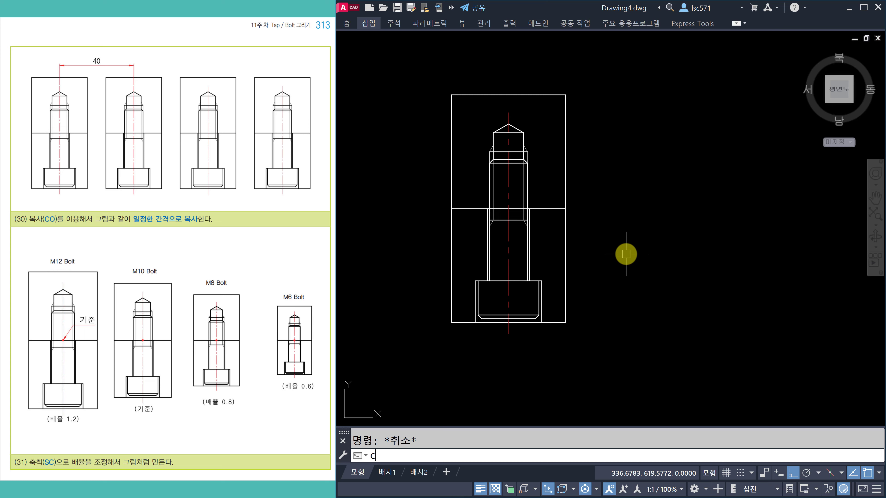
pyautogui.write('o')
pyautogui.press('Return')
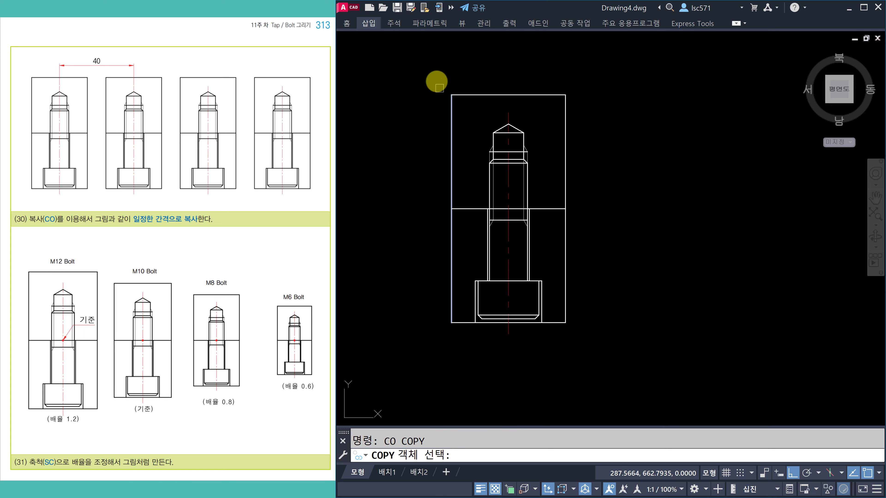
pyautogui.click(433, 81)
pyautogui.click(617, 363)
pyautogui.scroll(-4, 522, 303)
pyautogui.moveTo(534, 300); pyautogui.dragTo(464, 240, button='middle')
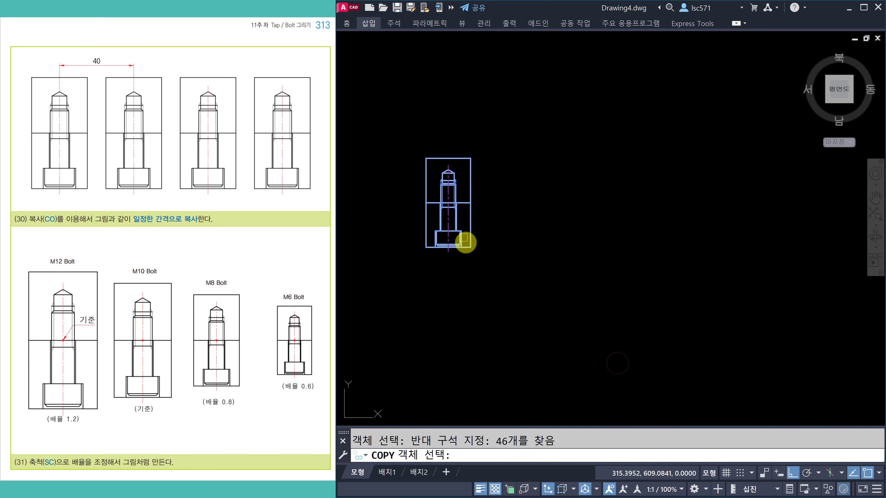
pyautogui.press('Return')
pyautogui.click(477, 304)
pyautogui.write('40')
pyautogui.press('Return')
pyautogui.write('80')
pyautogui.press('Return')
pyautogui.write('120')
pyautogui.press('Return')
pyautogui.press('Escape')
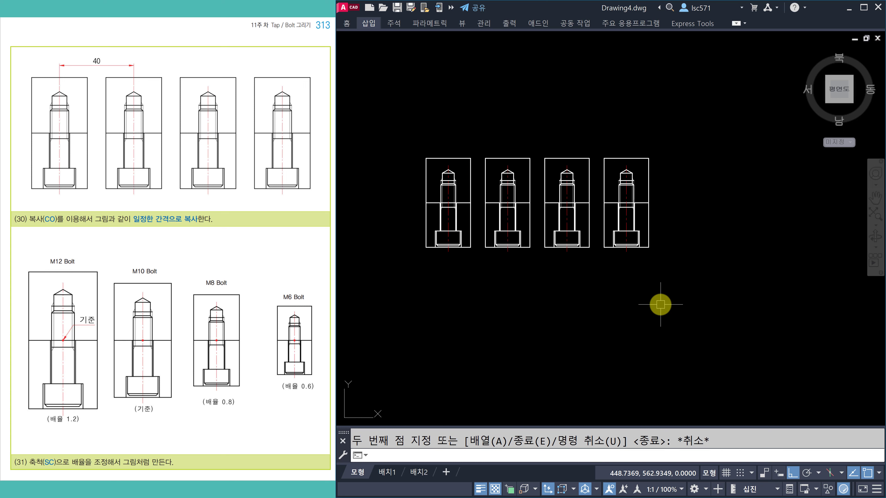
# Scale the first bolt without its rectangle by 1.2, based on the intersection of its center line and the horizontal dividing line.
pyautogui.scroll(2, 496, 258)
pyautogui.moveTo(480, 247)
pyautogui.mouseDown(button='middle')
pyautogui.moveTo(490, 311)
pyautogui.moveTo(482, 320)
pyautogui.mouseUp(button='middle')
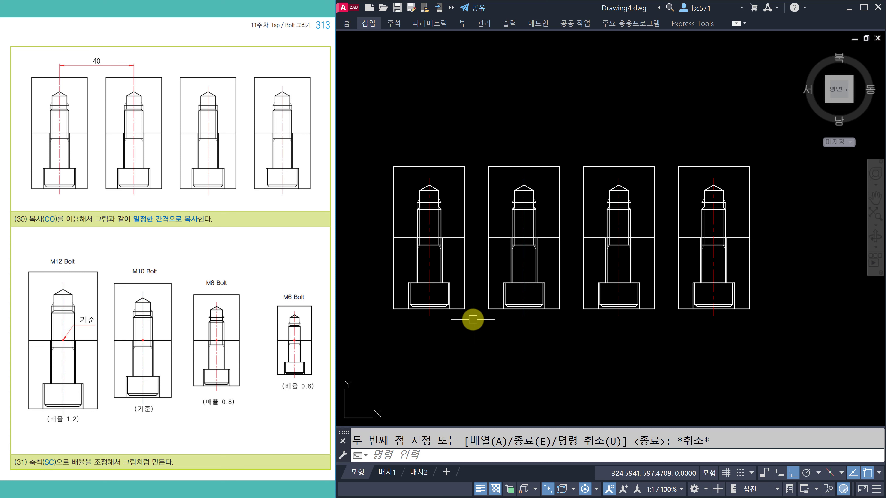
pyautogui.scroll(2, 417, 323)
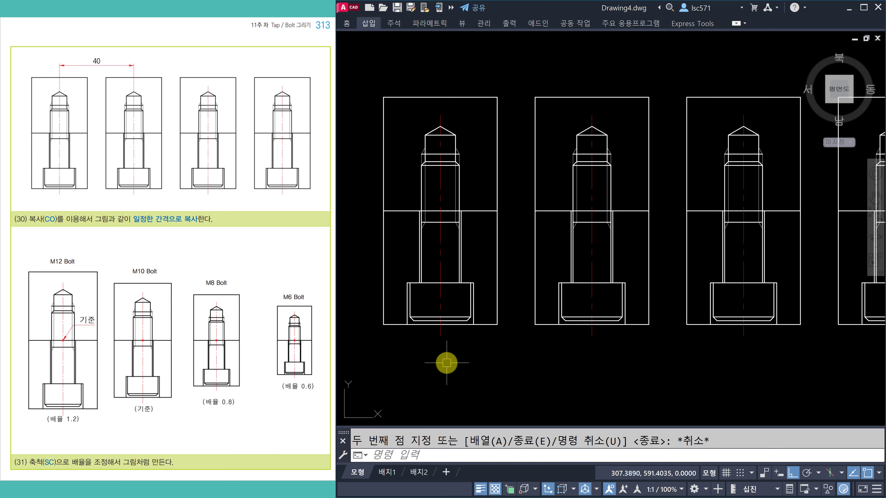
pyautogui.write('c')
pyautogui.press('Return')
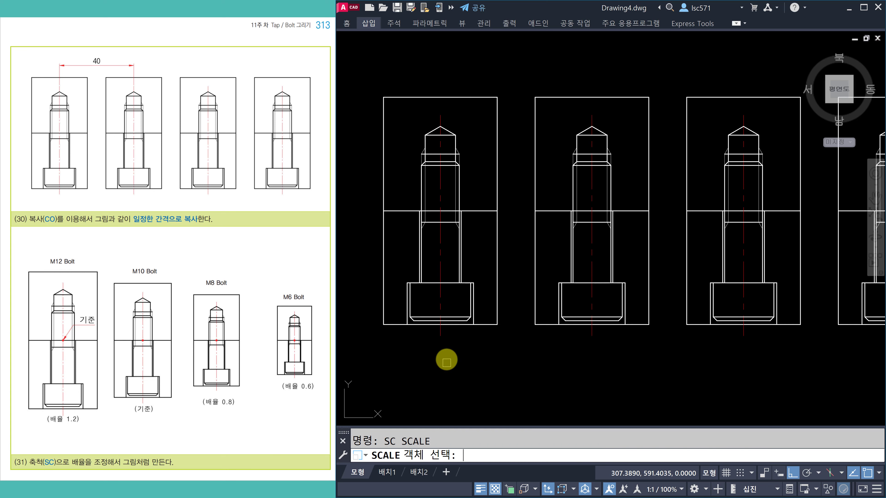
pyautogui.click(390, 69)
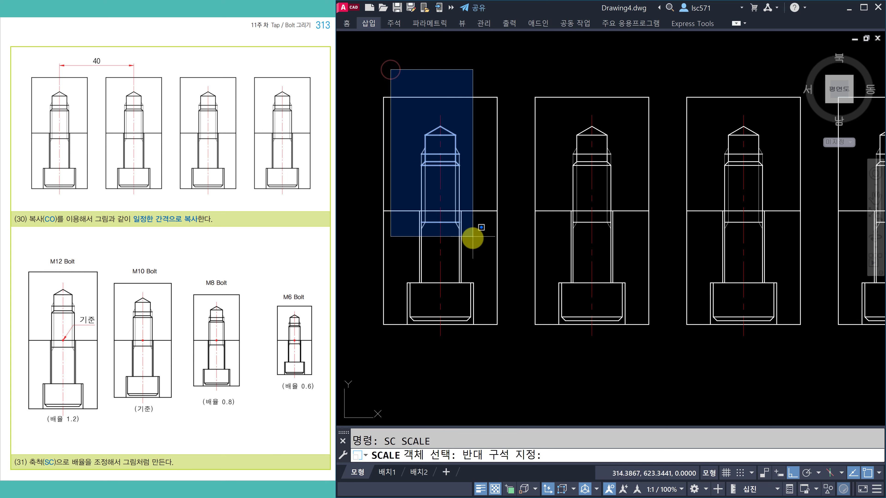
pyautogui.click(483, 352)
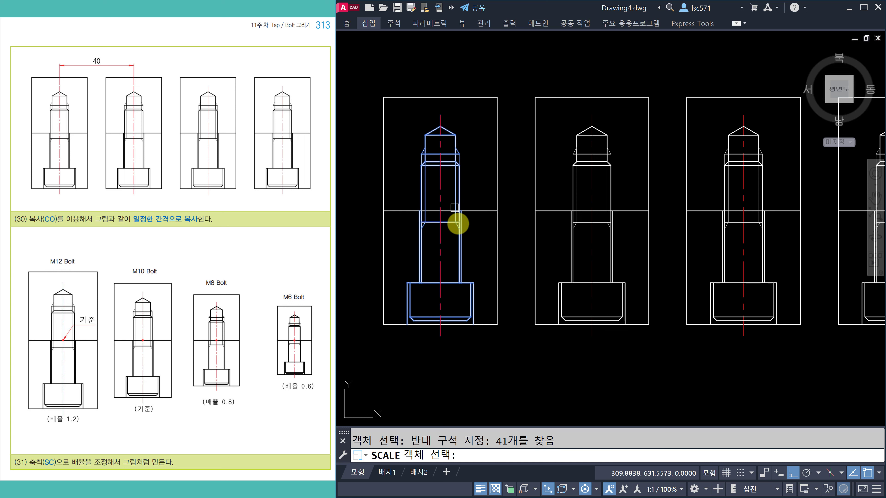
pyautogui.press('Return')
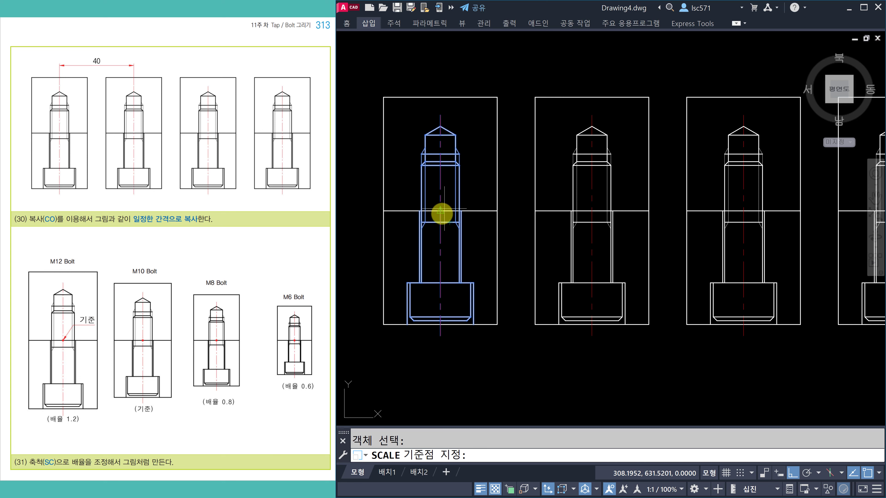
pyautogui.click(440, 213)
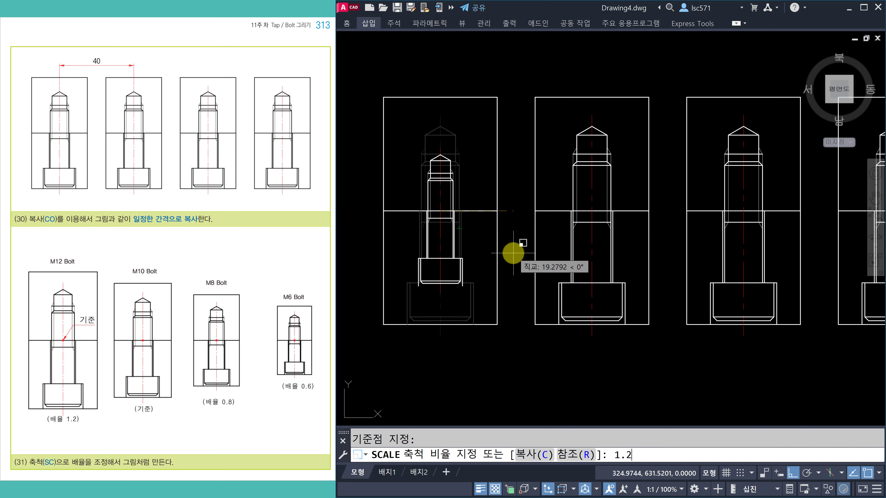
pyautogui.write('1.2')
pyautogui.press('Return')
pyautogui.press('Escape')
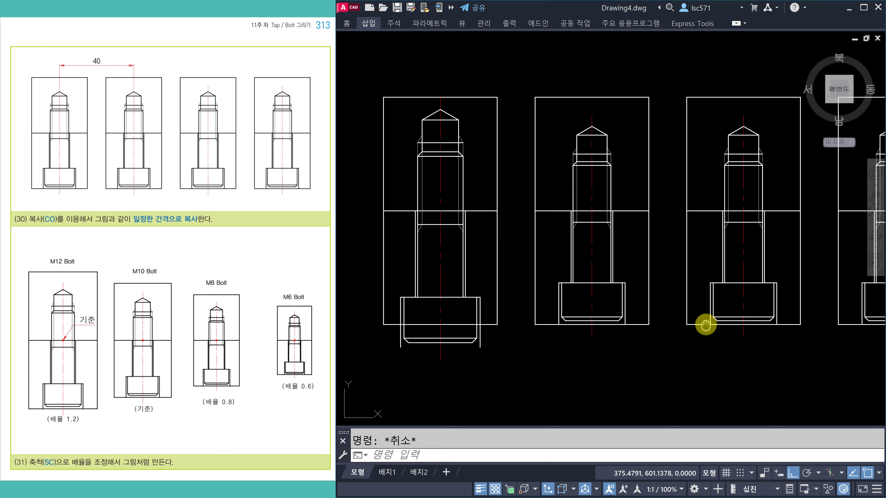
# Scale the third bolt without its rectangle by 0.8, based on the intersection of its center line and the horizontal dividing line.
pyautogui.moveTo(705, 325); pyautogui.dragTo(639, 286, button='middle')
pyautogui.scroll(-2, 638, 287)
pyautogui.write('SWc')
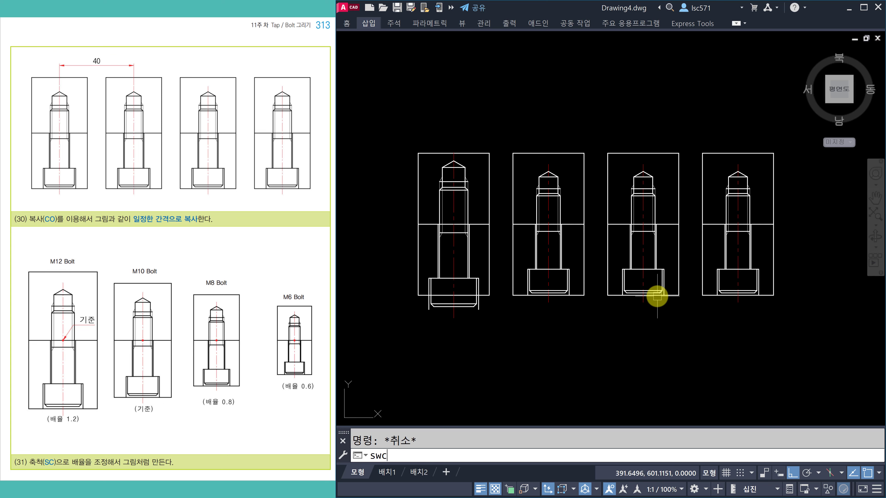
pyautogui.press('BackSpace')
pyautogui.press('BackSpace')
pyautogui.write('c')
pyautogui.press('Return')
pyautogui.click(621, 136)
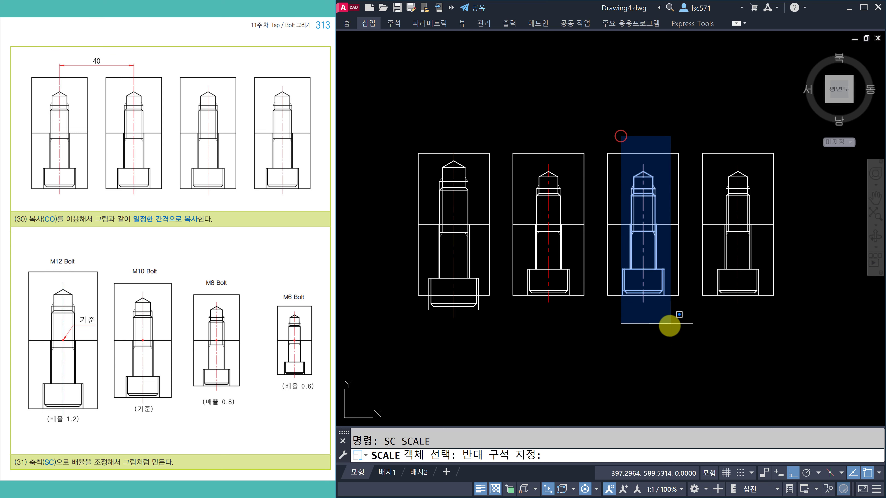
pyautogui.click(669, 325)
pyautogui.scroll(2, 639, 301)
pyautogui.press('Return')
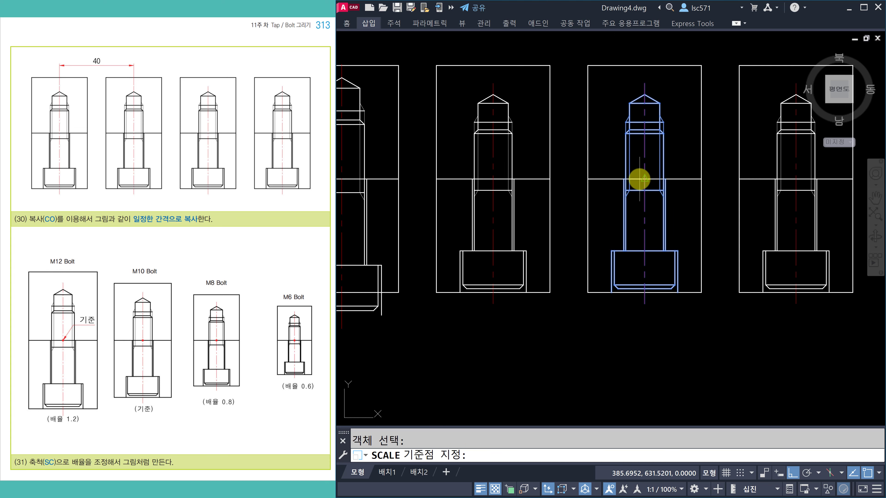
pyautogui.click(642, 180)
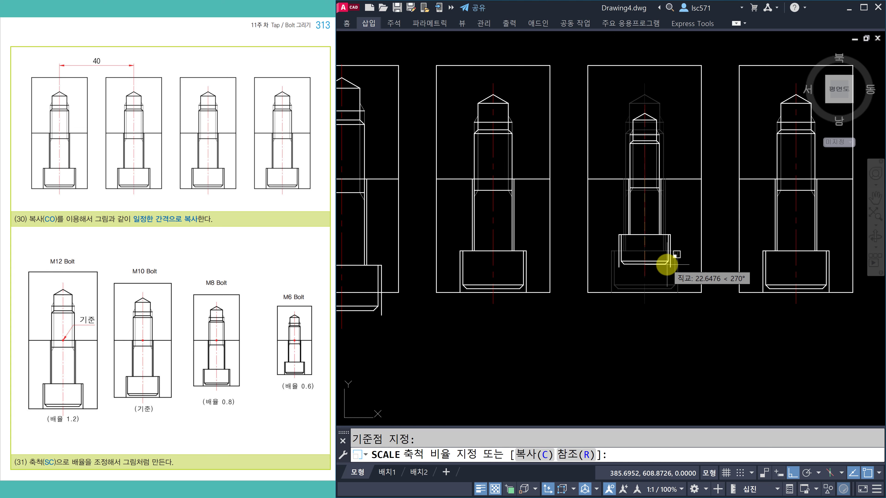
pyautogui.write('0.8')
pyautogui.press('Return')
pyautogui.press('Escape')
# Scale the fourth bolt without its rectangle by 0.6, based on the intersection of its center line and the horizontal dividing line.
pyautogui.moveTo(720, 260); pyautogui.dragTo(605, 267, button='middle')
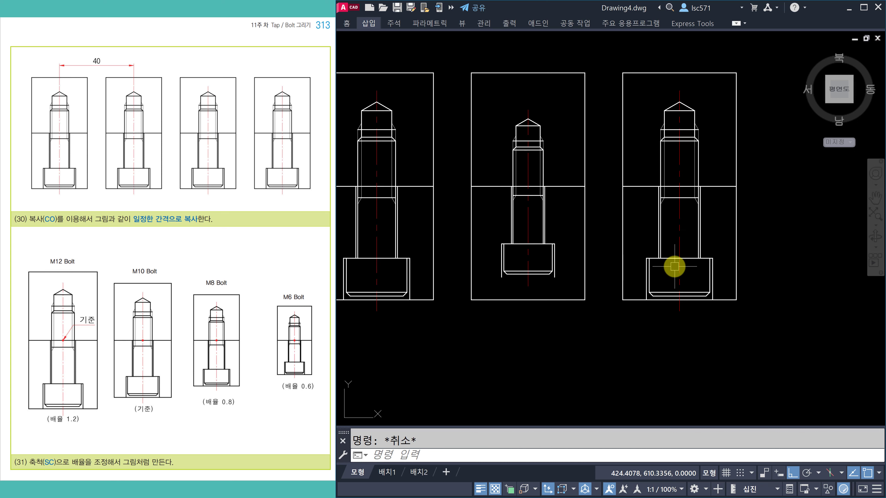
pyautogui.press('Return')
pyautogui.click(645, 55)
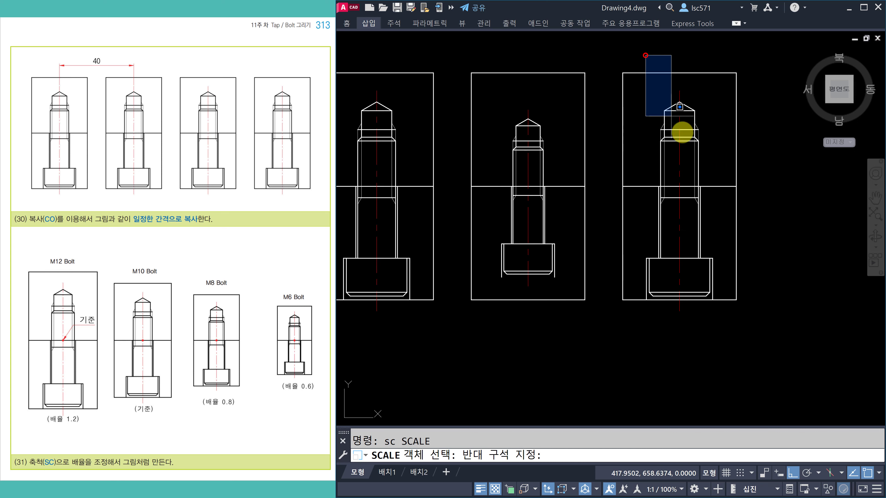
pyautogui.click(714, 318)
pyautogui.click(639, 237)
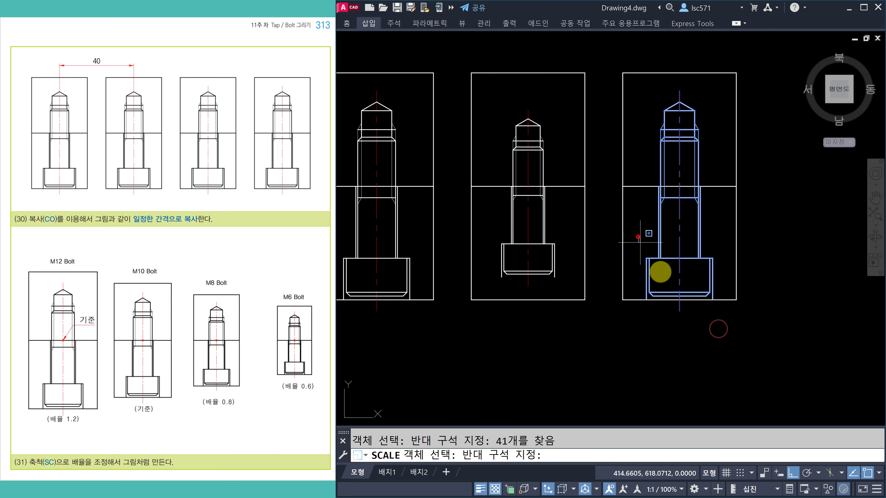
pyautogui.click(716, 334)
pyautogui.press('Return')
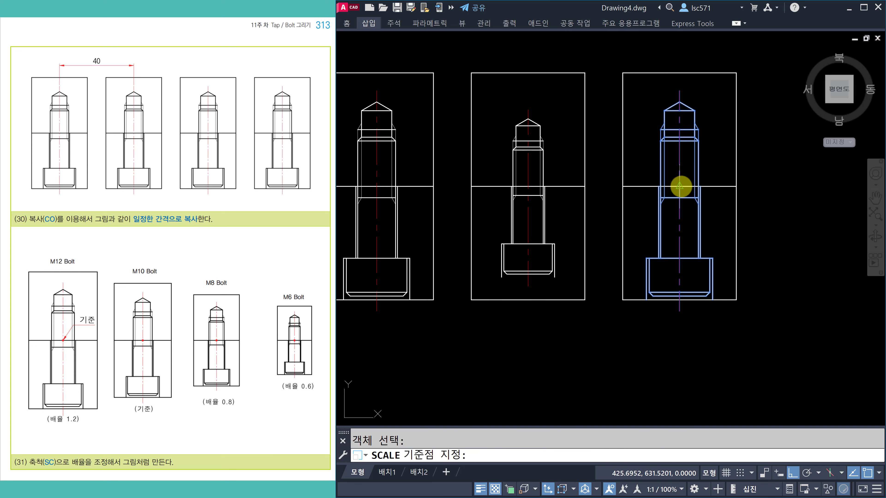
pyautogui.click(680, 186)
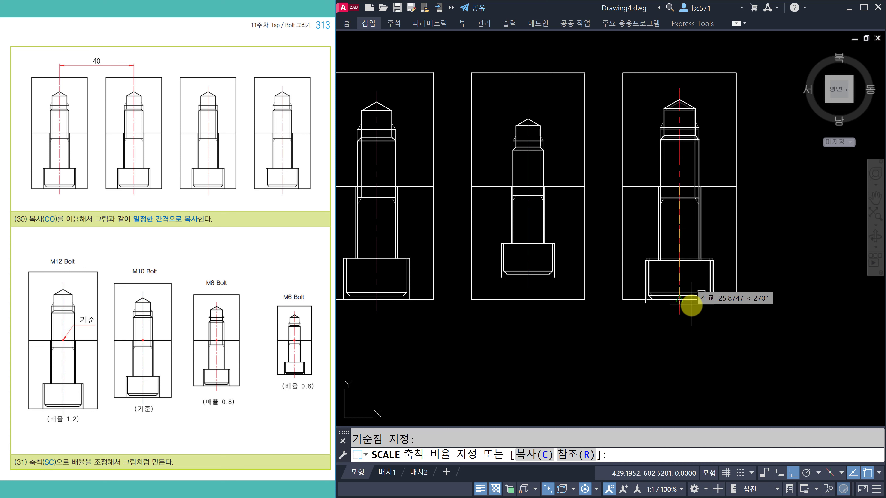
pyautogui.write('.6')
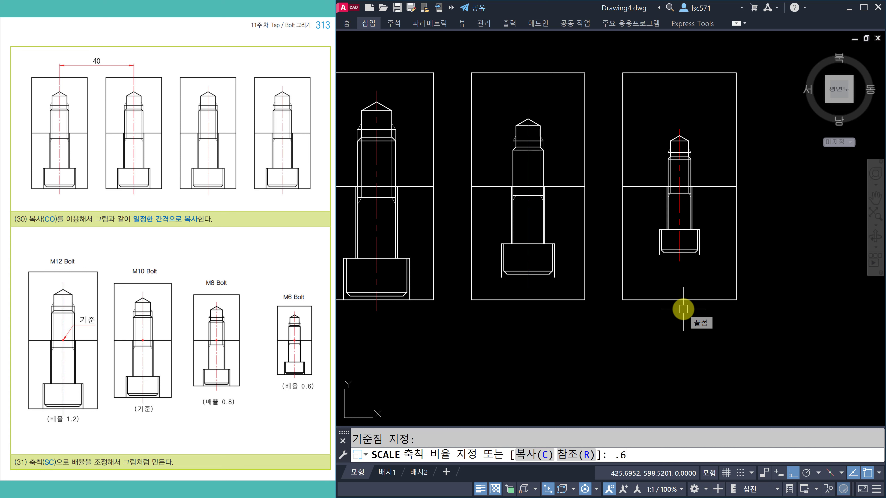
pyautogui.press('Return')
pyautogui.press('Escape')
# Stretch the first bolt's head end upward so the lower ends of its counterbore lines meet the rectangle's bottom edge.
pyautogui.scroll(-3, 579, 238)
pyautogui.moveTo(519, 252); pyautogui.dragTo(599, 241, button='middle')
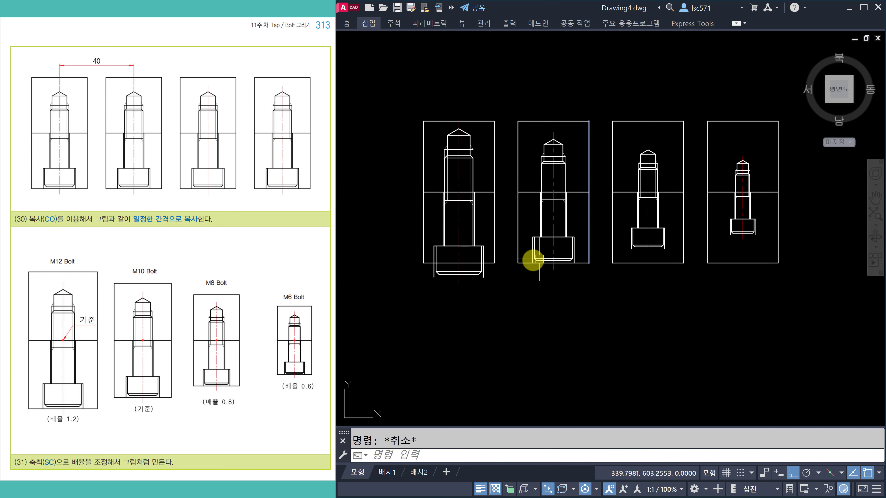
pyautogui.scroll(2, 459, 249)
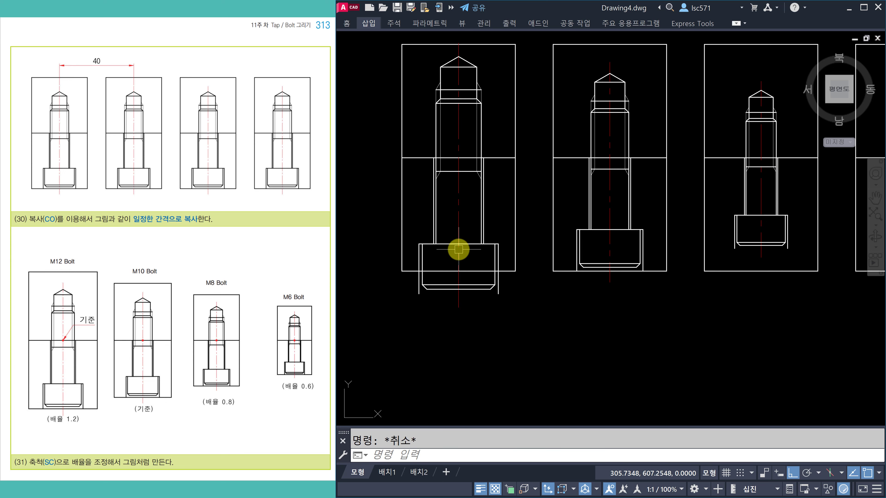
pyautogui.moveTo(493, 265); pyautogui.dragTo(512, 266, button='middle')
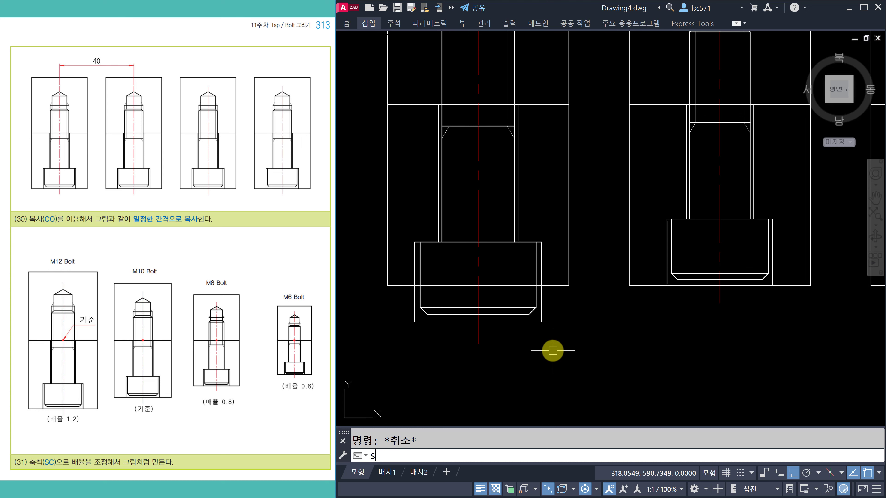
pyautogui.press('Return')
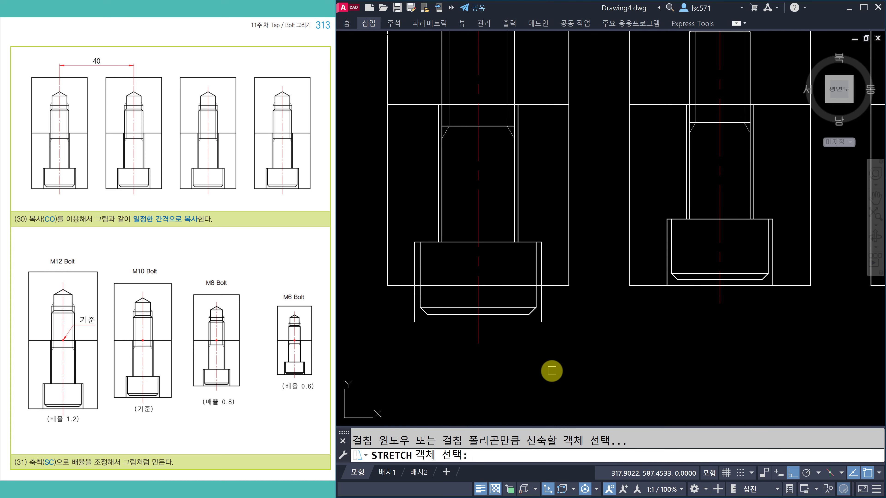
pyautogui.click(551, 371)
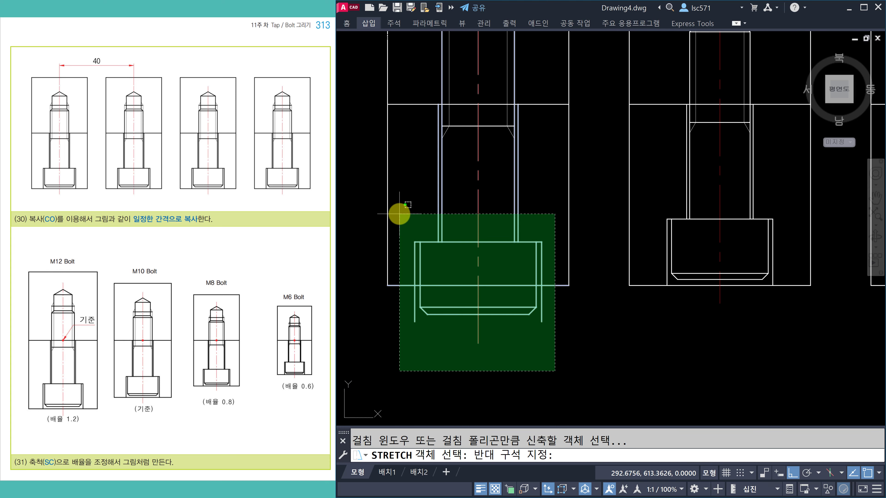
pyautogui.click(400, 215)
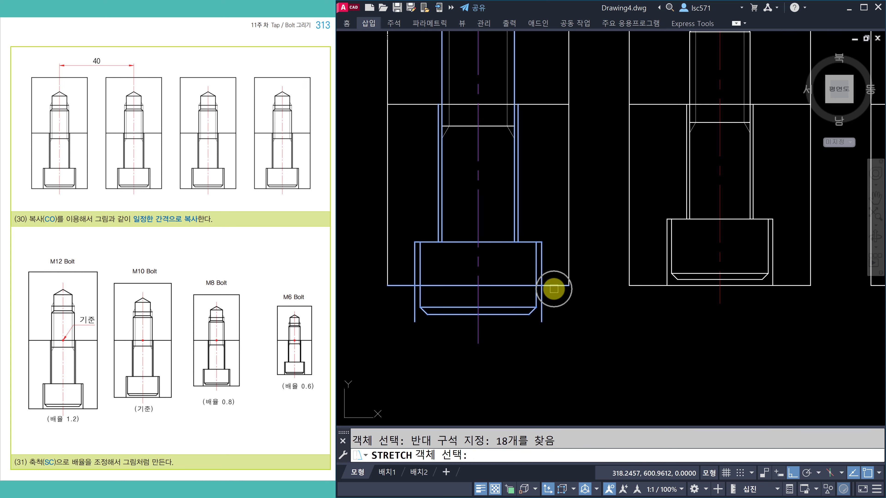
pyautogui.click(554, 359)
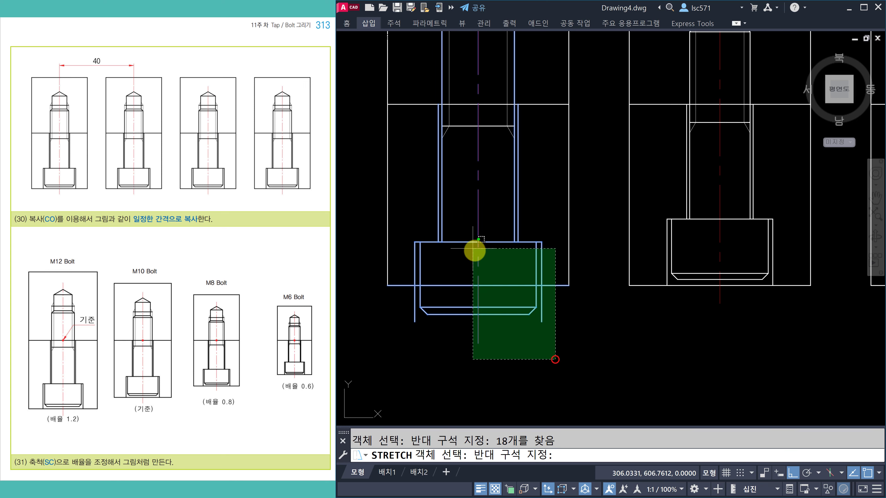
pyautogui.click(403, 223)
pyautogui.press('Return')
pyautogui.click(542, 322)
pyautogui.click(542, 285)
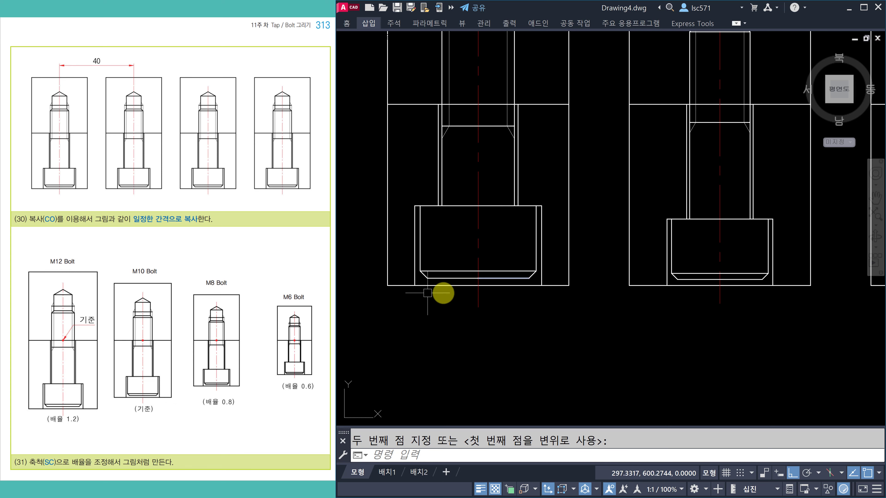
# Stretch the third bolt's head end downward so the lower ends of its counterbore lines meet the rectangle's bottom edge.
pyautogui.scroll(-2, 478, 252)
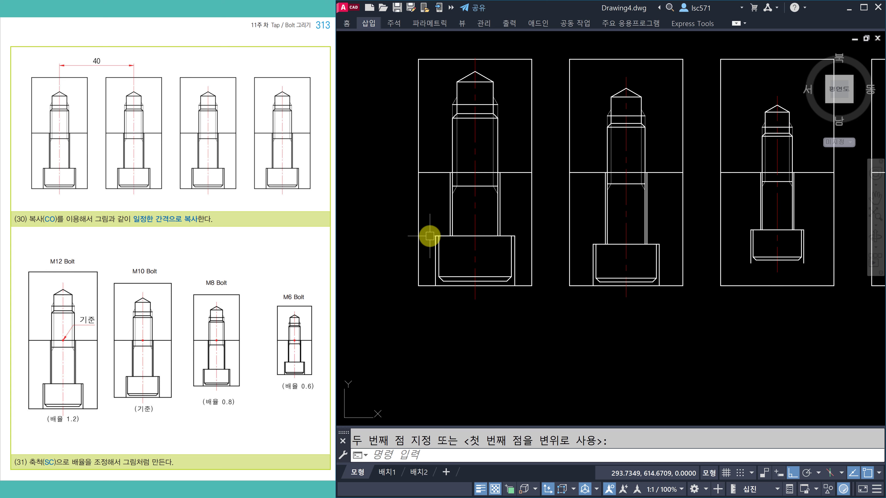
pyautogui.scroll(2, 430, 236)
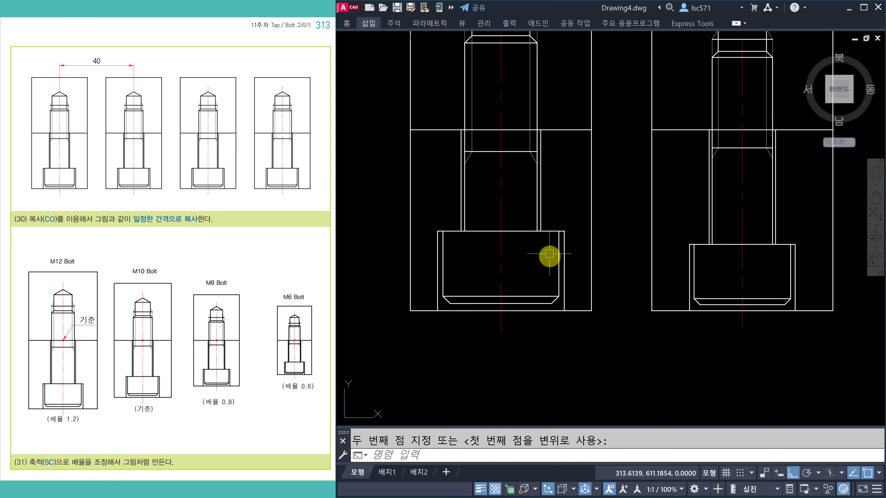
pyautogui.scroll(-2, 477, 309)
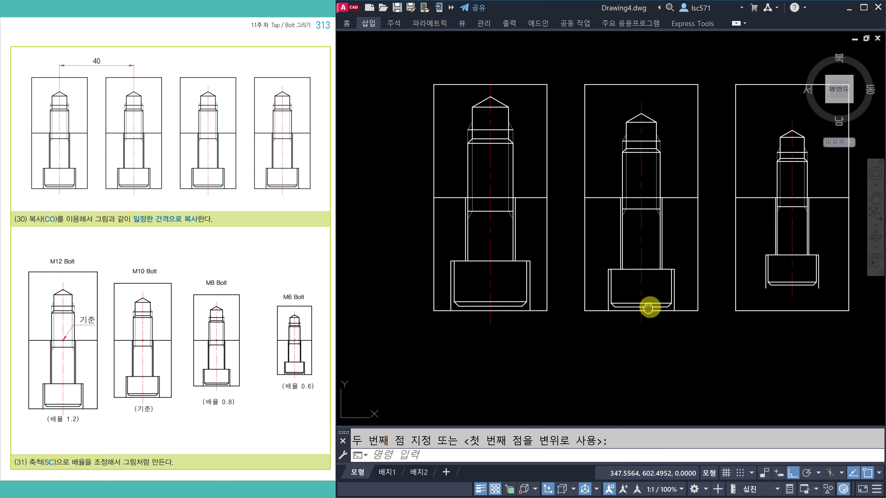
pyautogui.moveTo(648, 307); pyautogui.dragTo(696, 291, button='middle')
pyautogui.scroll(2, 603, 277)
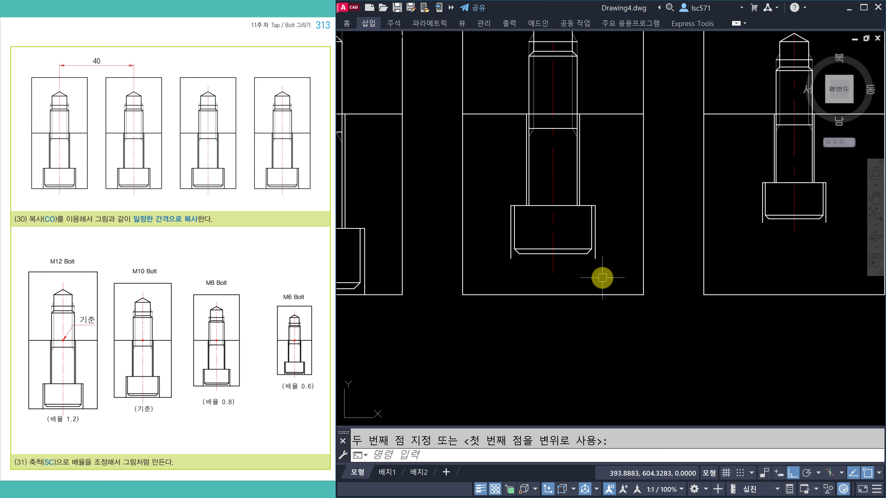
pyautogui.press('Escape')
pyautogui.write('s')
pyautogui.press('Return')
pyautogui.click(620, 282)
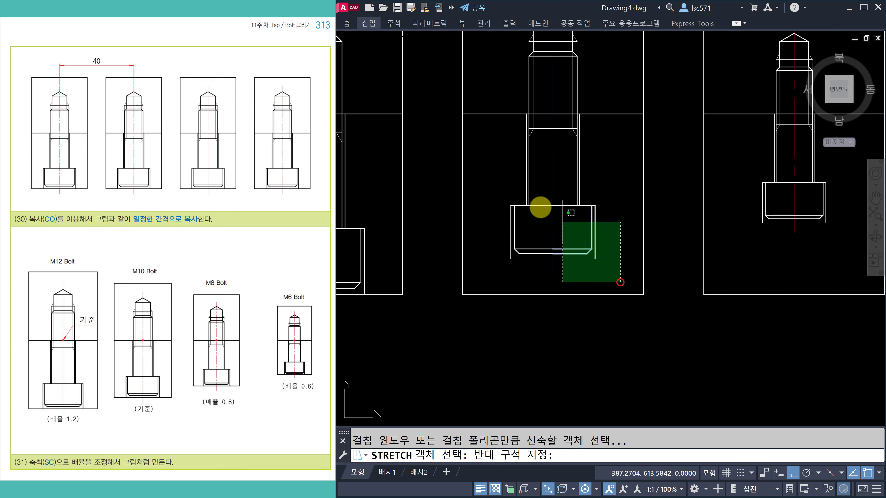
pyautogui.click(495, 184)
pyautogui.press('Return')
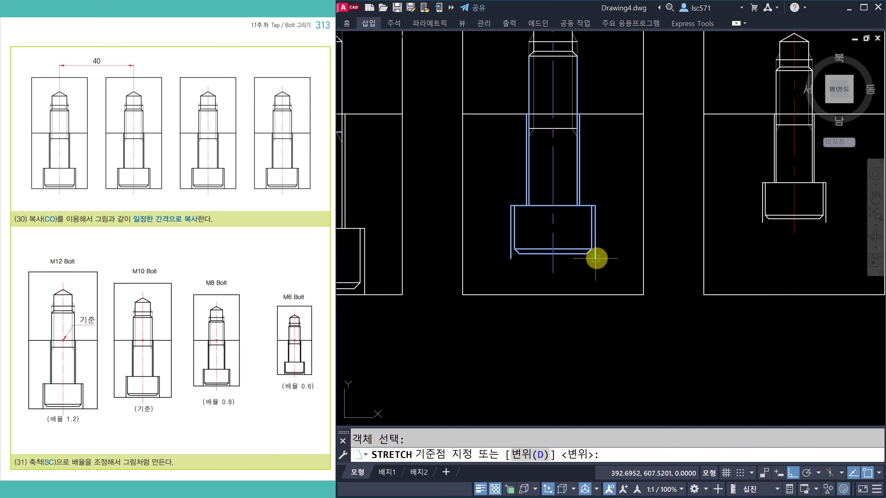
pyautogui.click(595, 258)
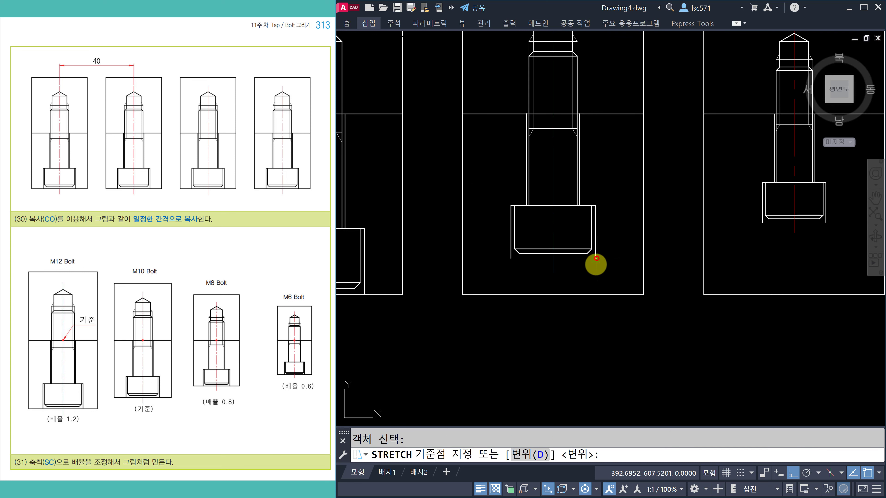
pyautogui.click(595, 294)
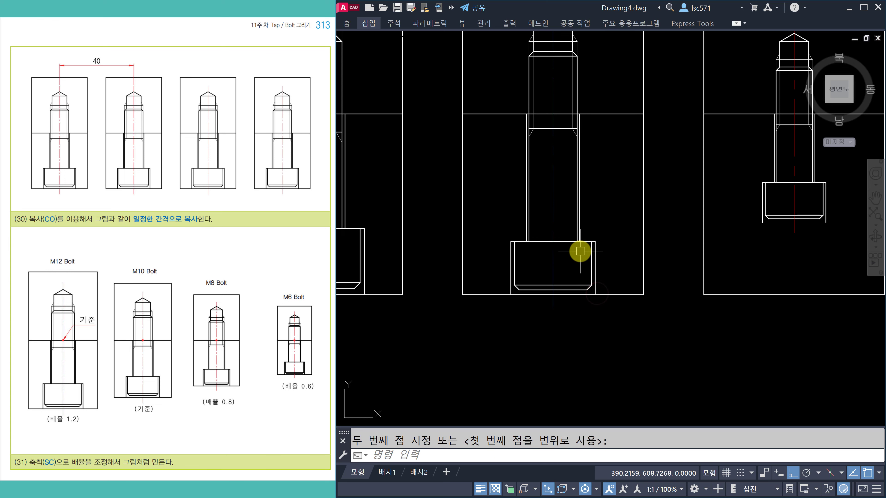
# Stretch the fourth bolt's head end down to the bottom edge of its rectangle, using the counterbore line's lower endpoint as base.
pyautogui.scroll(-2, 589, 251)
pyautogui.moveTo(728, 257); pyautogui.dragTo(637, 254, button='middle')
pyautogui.scroll(2, 652, 251)
pyautogui.press('Escape')
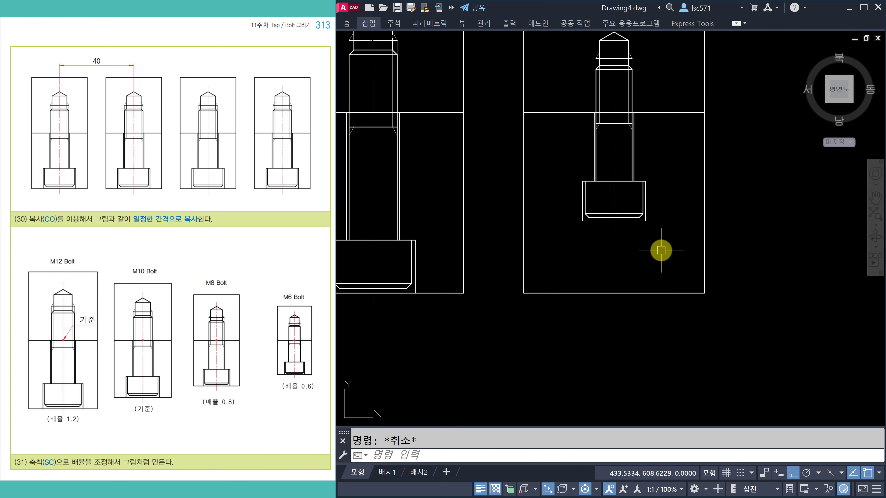
pyautogui.write('s')
pyautogui.press('Return')
pyautogui.click(661, 250)
pyautogui.click(560, 158)
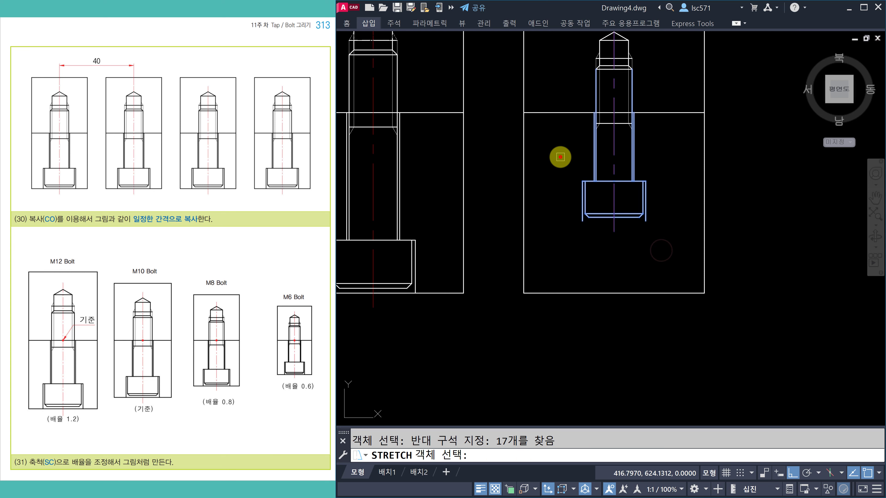
pyautogui.press('Return')
pyautogui.click(645, 221)
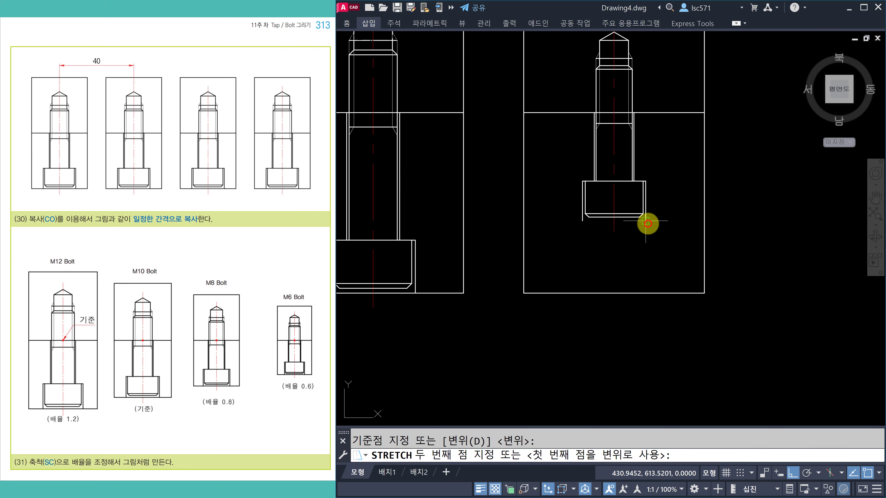
pyautogui.click(646, 293)
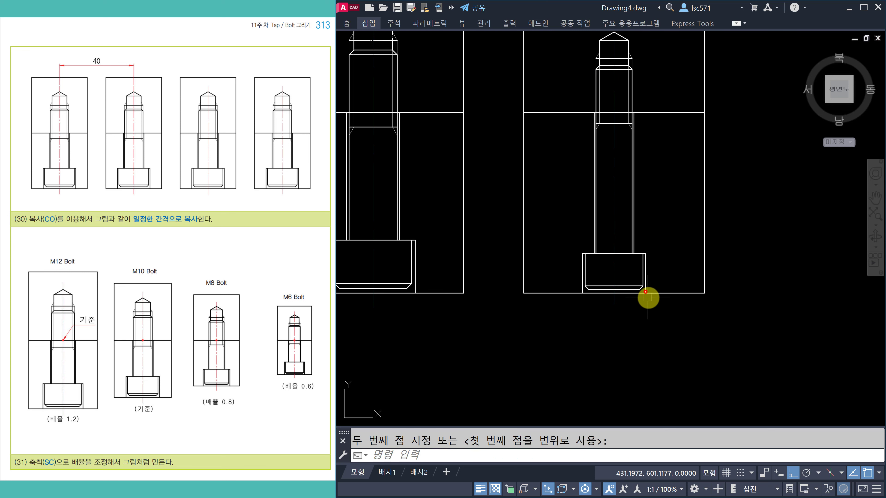
pyautogui.scroll(-2, 646, 300)
pyautogui.press('Escape')
pyautogui.scroll(-2, 641, 299)
pyautogui.moveTo(583, 300)
pyautogui.mouseDown(button='middle')
pyautogui.moveTo(620, 286)
pyautogui.moveTo(656, 292)
pyautogui.mouseUp(button='middle')
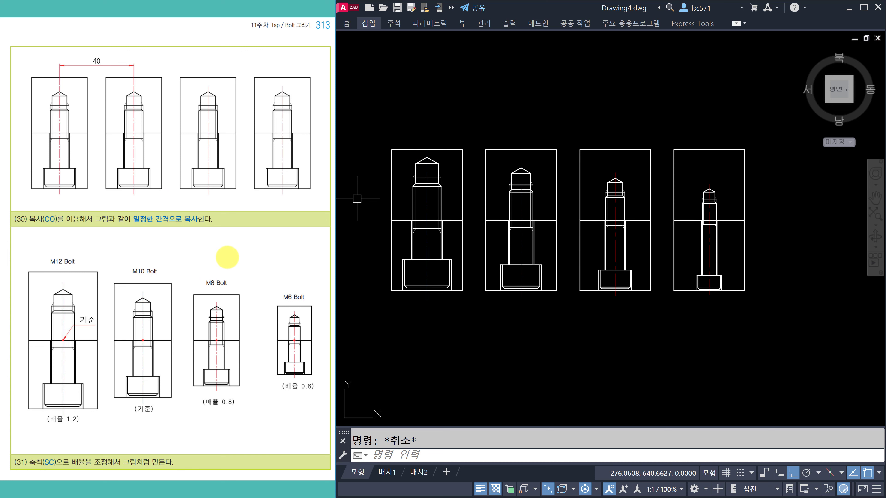
# Examine the textbook's page 314 table of counterbore dimensions d, D and H, the tapped-hole drawings and the scaled bolts' counterbores.
pyautogui.scroll(-2, 227, 258)
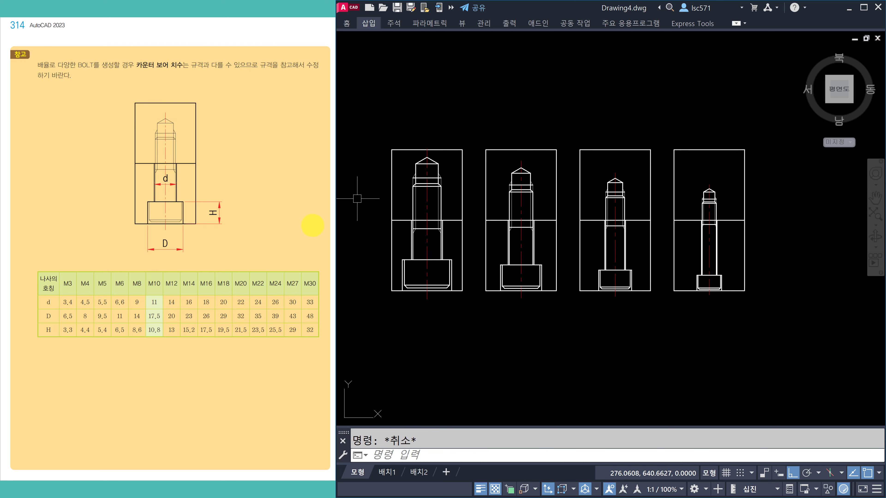
pyautogui.scroll(2, 500, 184)
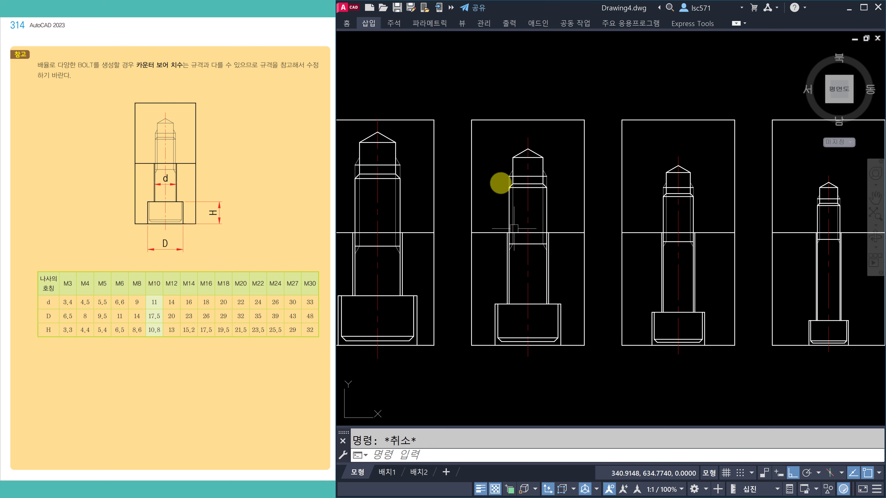
pyautogui.scroll(-6, 522, 170)
pyautogui.moveTo(528, 311); pyautogui.dragTo(520, 172, button='middle')
pyautogui.scroll(6, 520, 276)
pyautogui.scroll(-4, 543, 262)
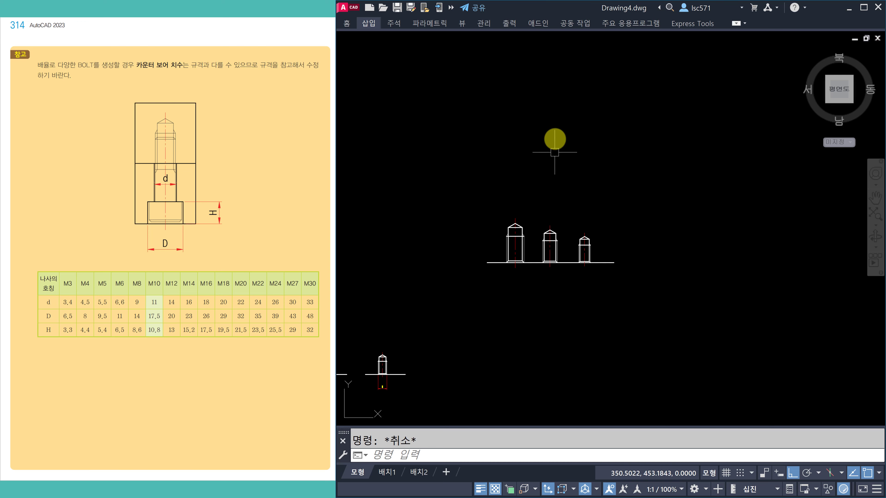
pyautogui.moveTo(553, 138); pyautogui.dragTo(509, 375, button='middle')
pyautogui.scroll(2, 454, 144)
pyautogui.scroll(2, 430, 144)
pyautogui.scroll(2, 411, 153)
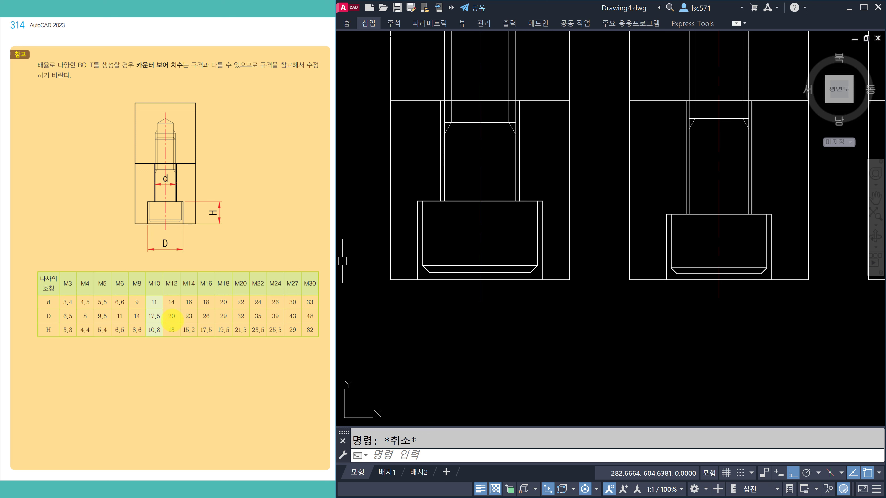
# Examine the first bolt's clearance-hole and counterbore lines against the dimension table, along with the other three scaled bolts.
pyautogui.click(438, 171)
pyautogui.click(417, 219)
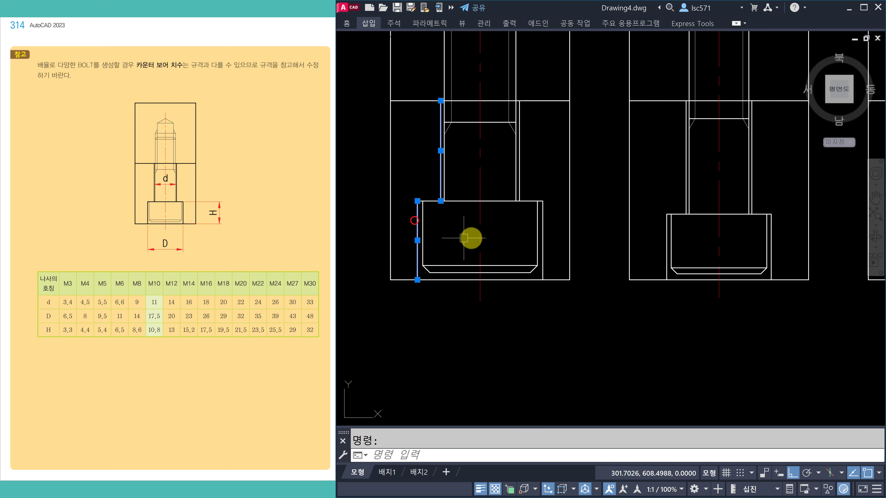
pyautogui.click(521, 166)
pyautogui.click(543, 225)
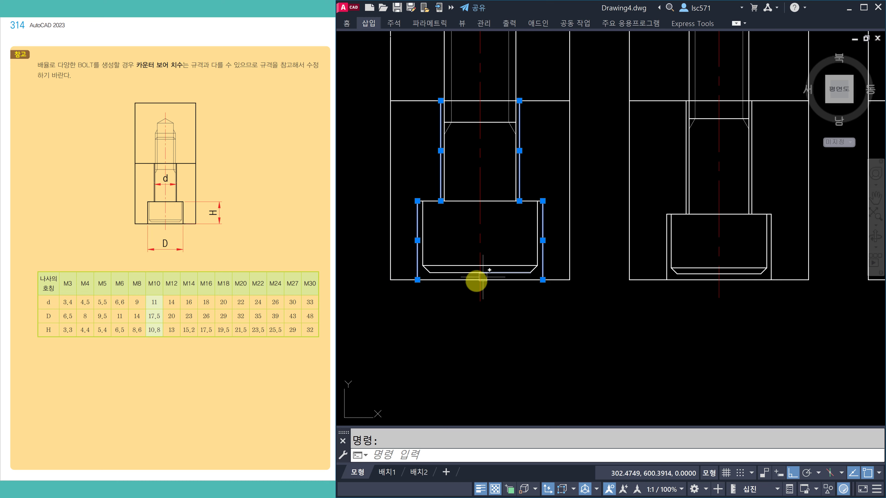
pyautogui.scroll(-2, 544, 171)
pyautogui.moveTo(543, 172); pyautogui.dragTo(510, 257, button='middle')
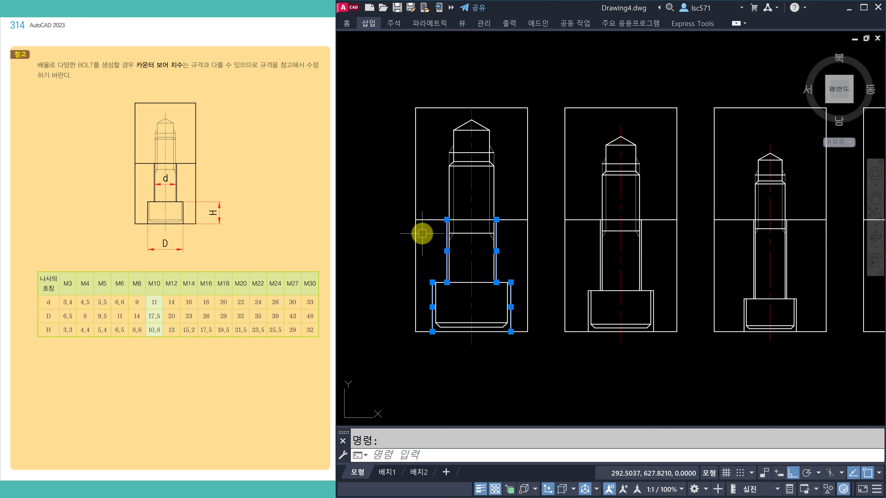
pyautogui.scroll(3, 484, 241)
pyautogui.press('Escape')
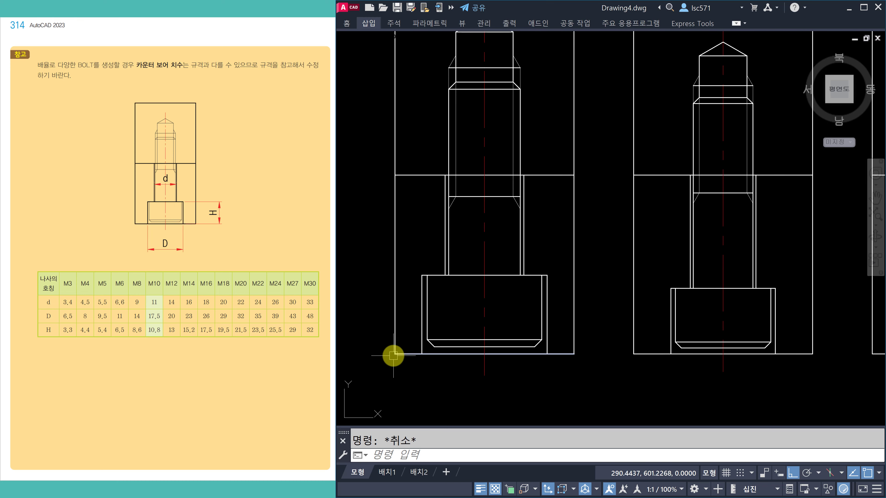
pyautogui.scroll(-2, 523, 227)
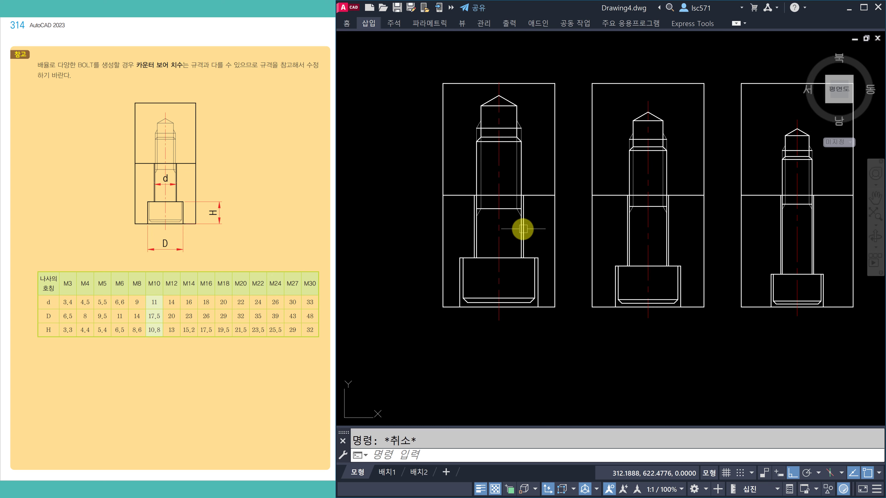
pyautogui.moveTo(676, 257); pyautogui.dragTo(587, 284, button='middle')
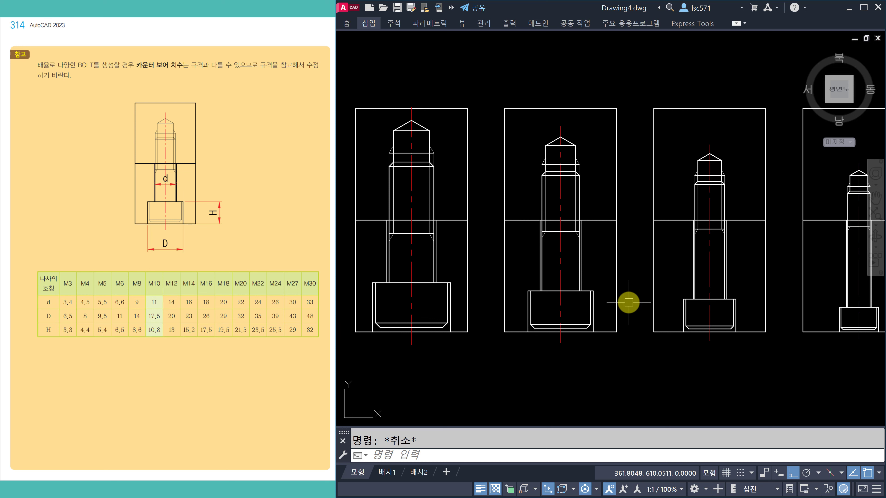
pyautogui.scroll(-2, 653, 295)
pyautogui.moveTo(703, 290); pyautogui.dragTo(676, 282, button='middle')
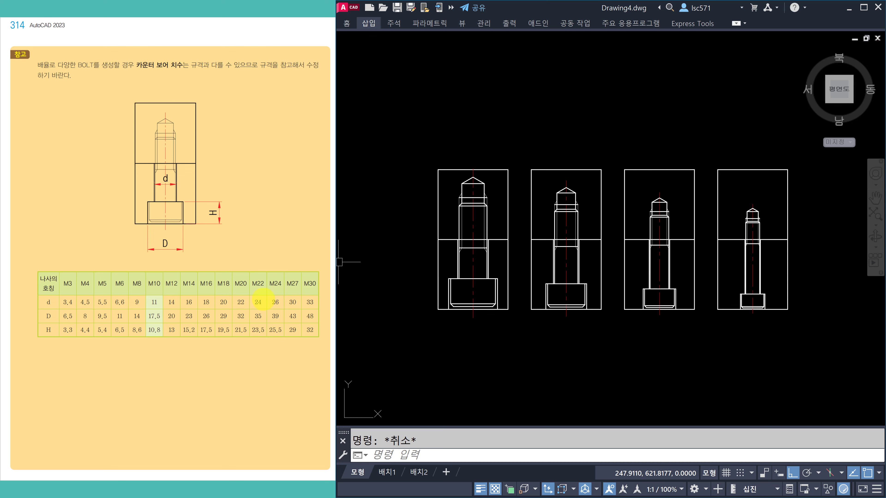
# Bring up the M10 bolt exercise on textbook page 315 and an empty area of the drawing.
pyautogui.scroll(-1, 263, 291)
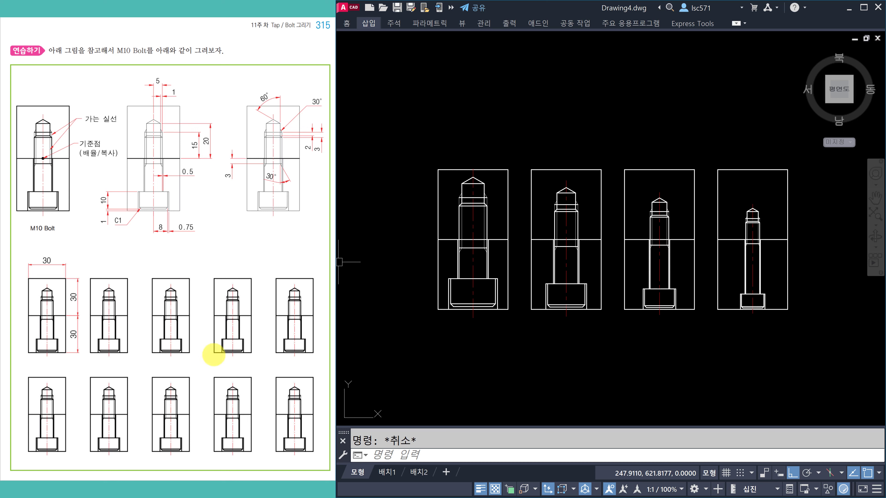
pyautogui.scroll(-2, 481, 228)
pyautogui.moveTo(538, 241)
pyautogui.mouseDown(button='middle')
pyautogui.moveTo(493, 234)
pyautogui.moveTo(437, 247)
pyautogui.mouseUp(button='middle')
pyautogui.moveTo(592, 227); pyautogui.dragTo(393, 265, button='middle')
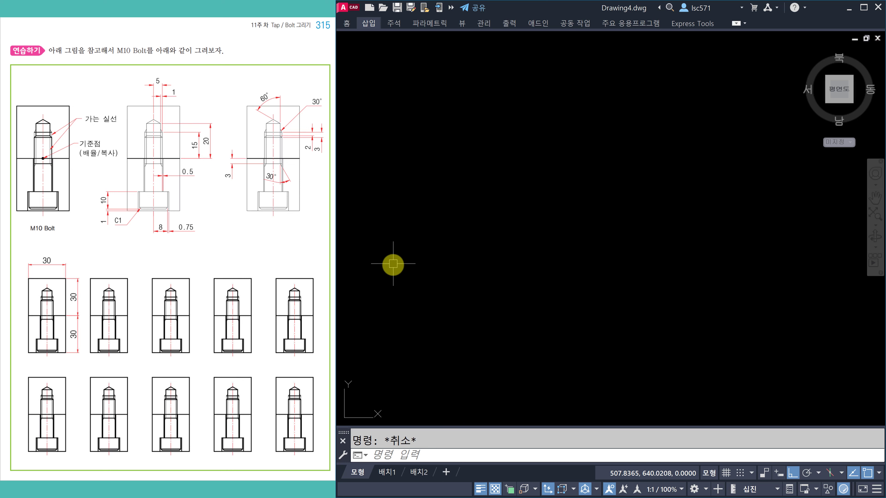
pyautogui.moveTo(452, 237)
pyautogui.mouseDown(button='middle')
pyautogui.moveTo(440, 265)
pyautogui.moveTo(485, 253)
pyautogui.mouseUp(button='middle')
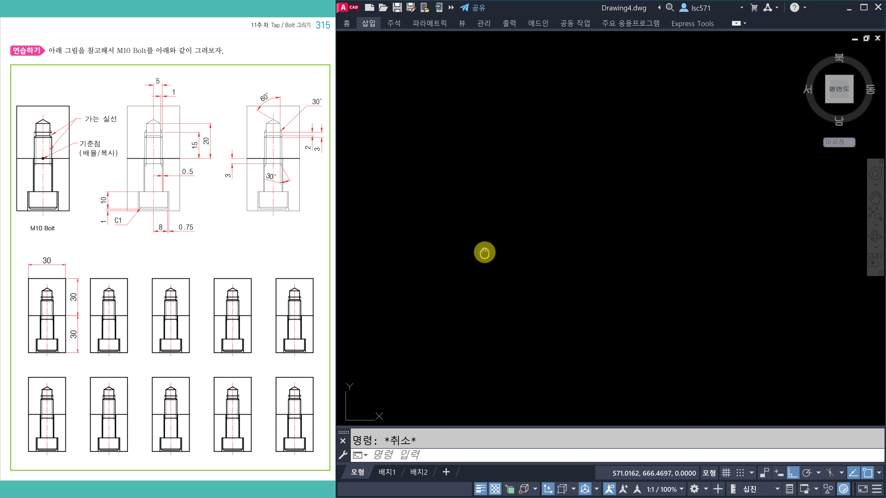
pyautogui.moveTo(456, 222)
pyautogui.mouseDown(button='middle')
pyautogui.moveTo(465, 226)
pyautogui.moveTo(457, 222)
pyautogui.mouseUp(button='middle')
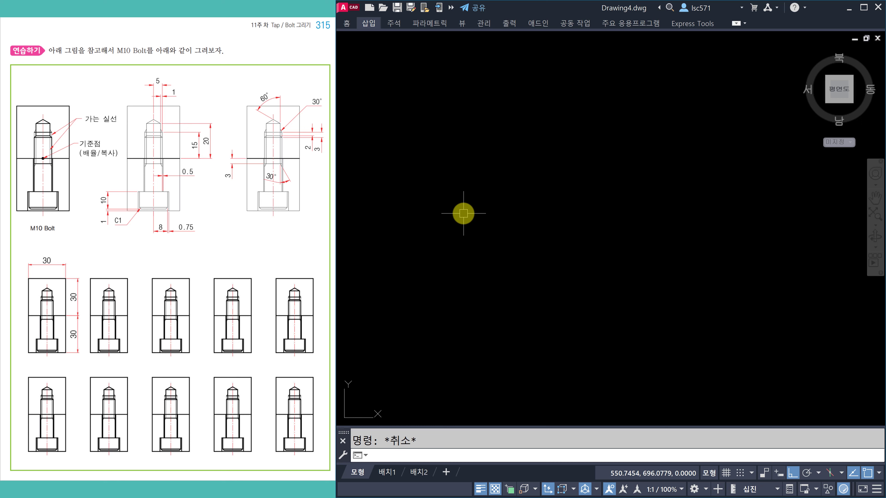
pyautogui.press('Return')
pyautogui.press('Escape')
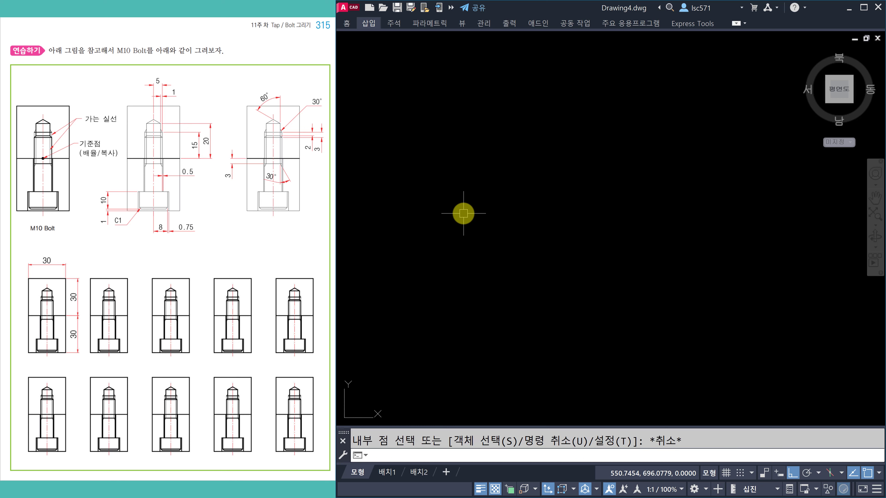
pyautogui.write('rec')
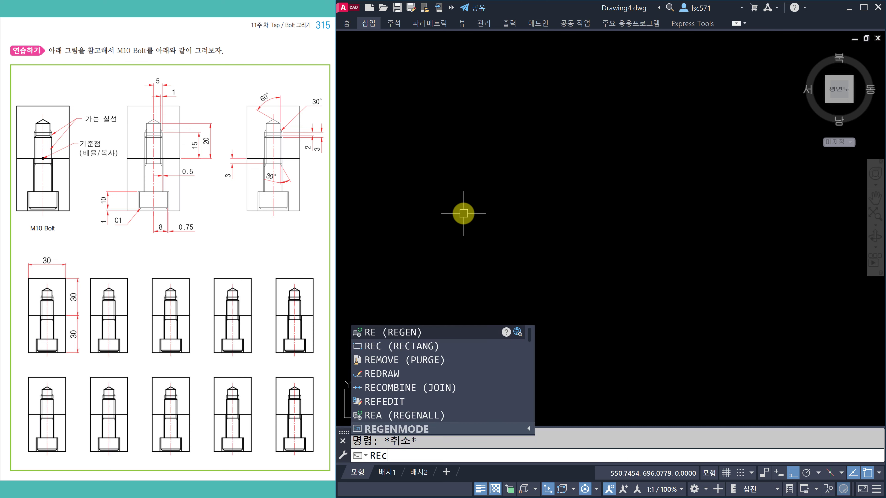
pyautogui.press('Return')
pyautogui.click(528, 233)
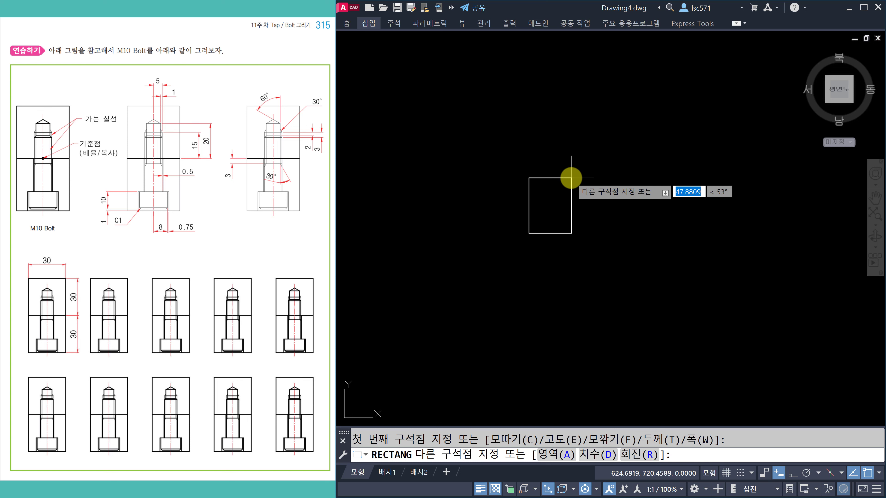
pyautogui.press('Escape')
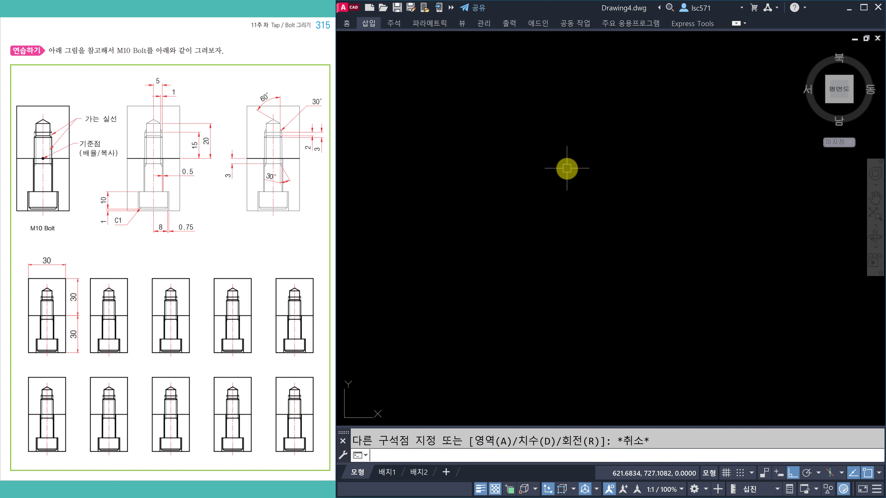
pyautogui.write('rec')
pyautogui.press('Return')
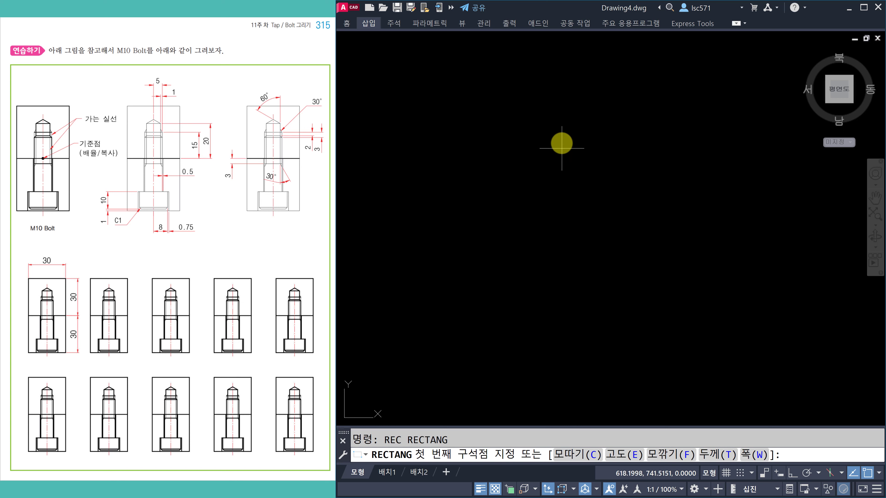
pyautogui.click(537, 233)
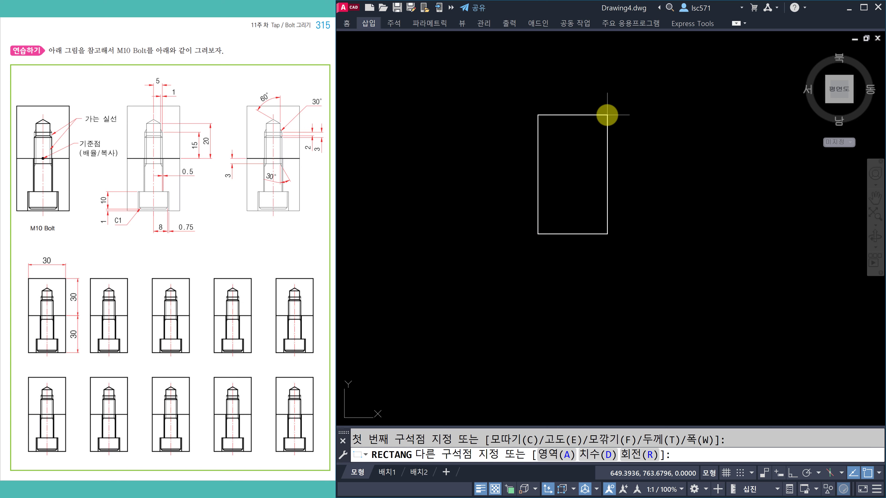
pyautogui.press('F12')
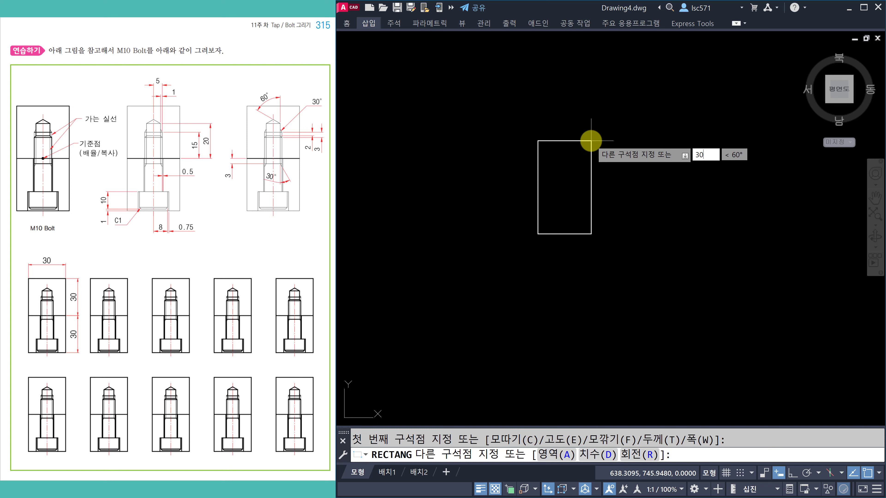
pyautogui.press('Tab')
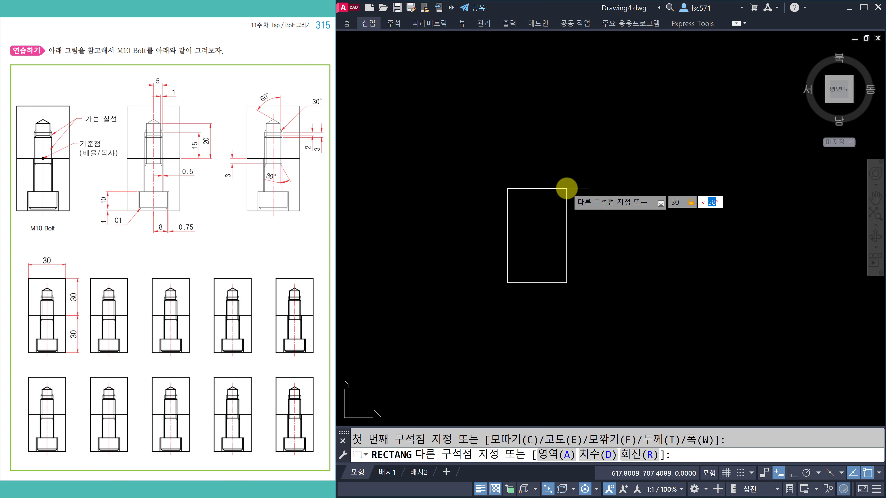
pyautogui.press('Escape')
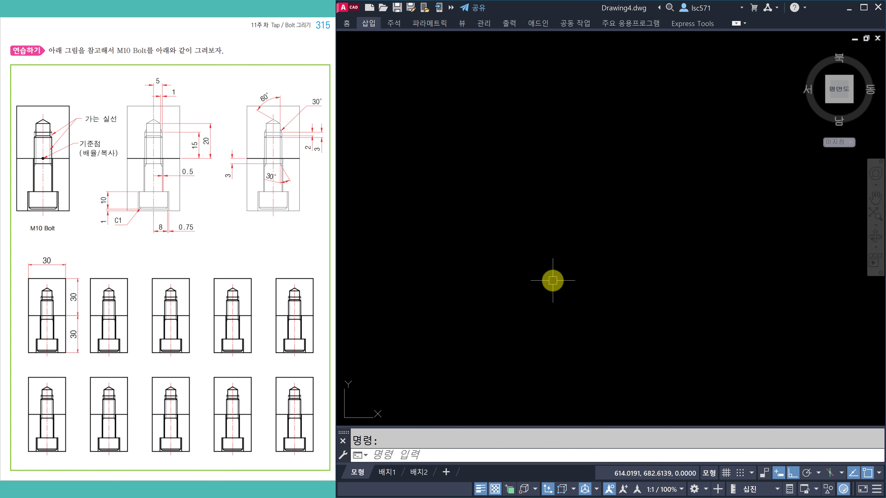
# Draw a rectangle 30 mm wide and 60 mm high in the empty area of the drawing.
pyautogui.press('Return')
pyautogui.click(528, 333)
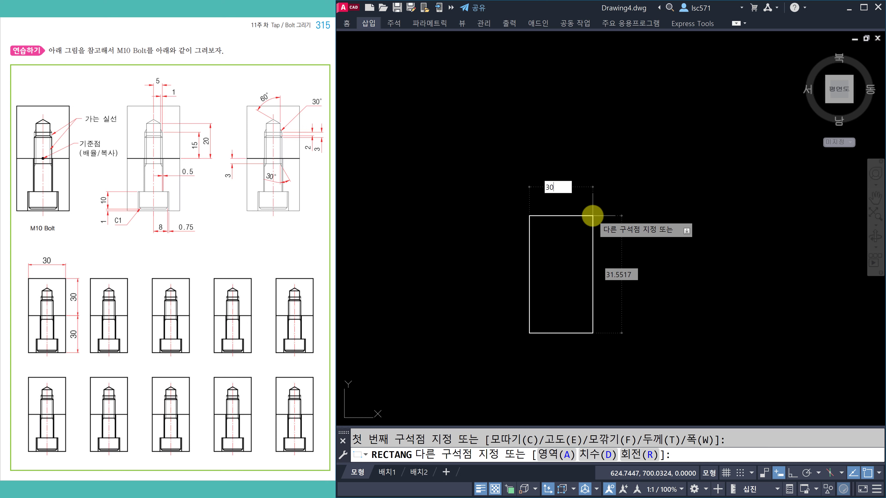
pyautogui.write('30')
pyautogui.press('Tab')
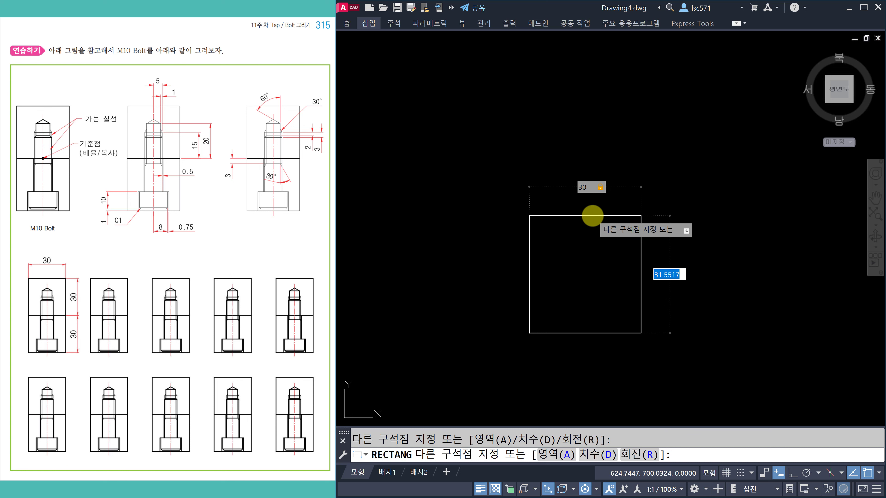
pyautogui.press('Tab')
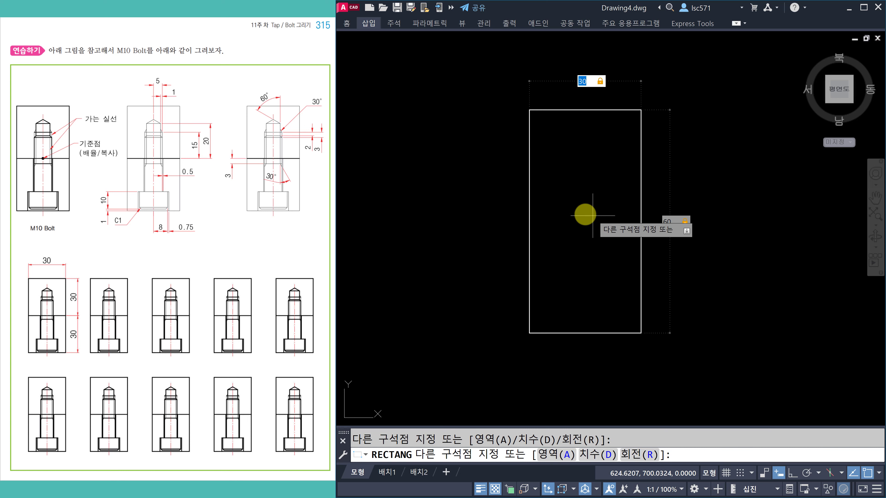
pyautogui.click(586, 214)
pyautogui.press('Escape')
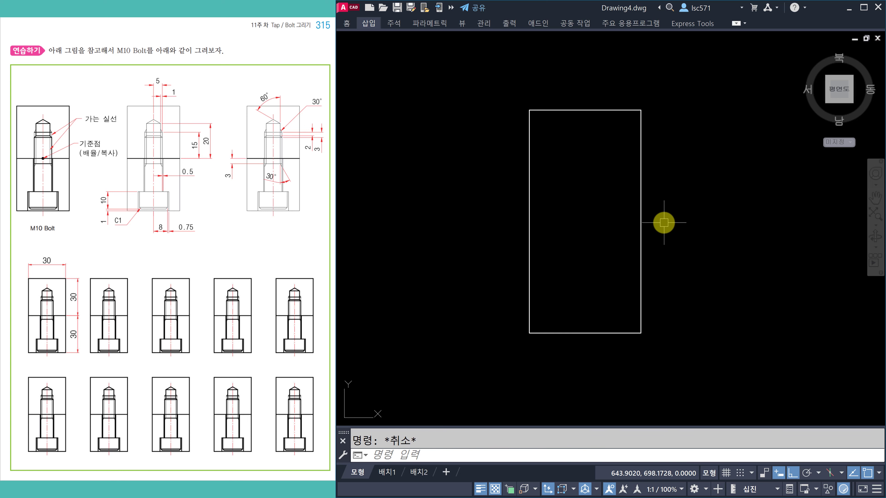
# Draw a horizontal and a vertical line through the rectangle, each joining the midpoints of opposite edges.
pyautogui.press('Return')
pyautogui.click(530, 220)
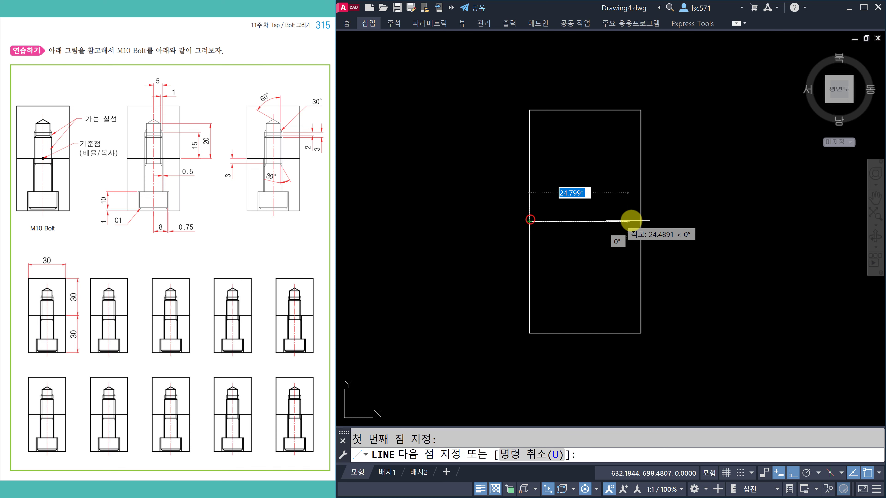
pyautogui.click(641, 221)
pyautogui.press('Escape')
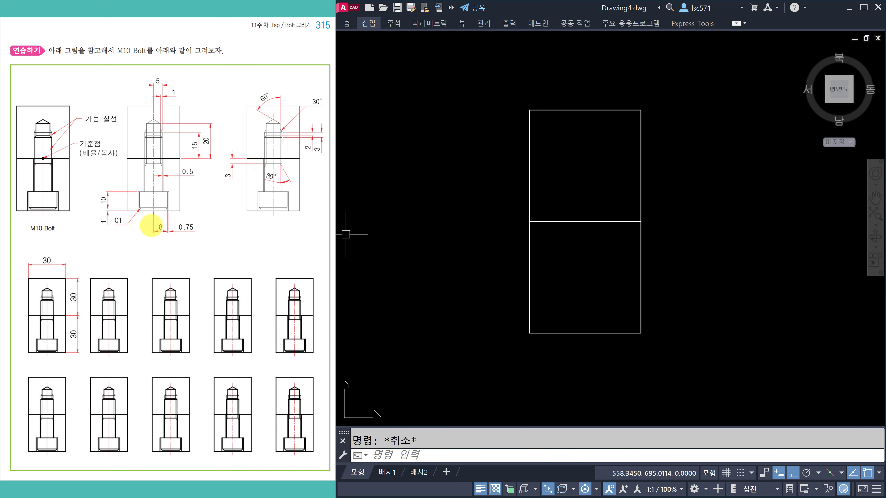
pyautogui.press('Return')
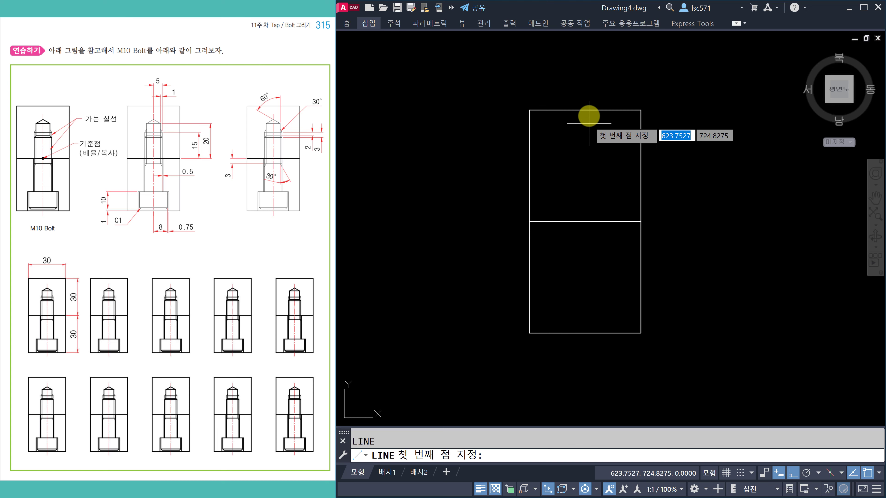
pyautogui.click(584, 110)
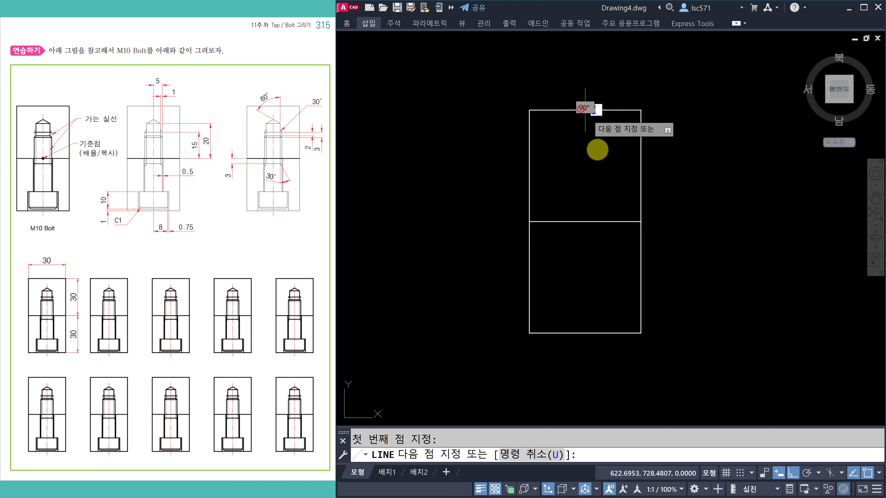
pyautogui.click(584, 333)
pyautogui.press('Escape')
# Offset the vertical centre line 5 mm to the right for the thread's outer edge.
pyautogui.scroll(2, 586, 188)
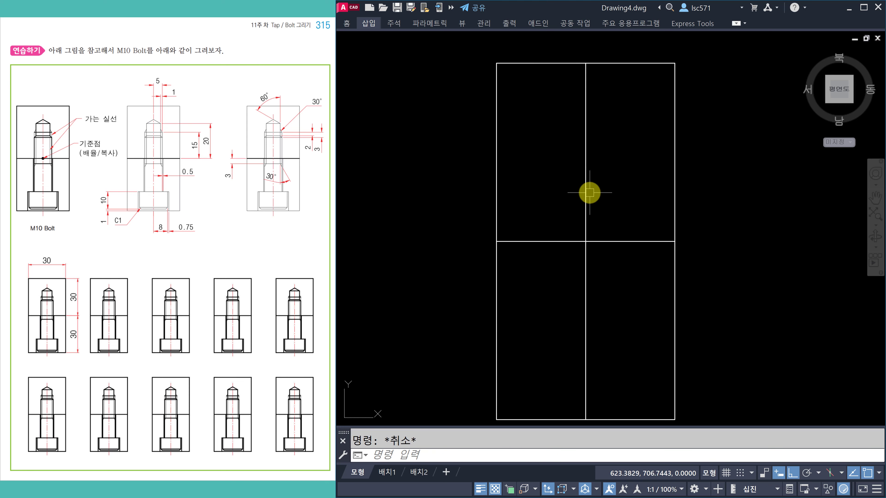
pyautogui.moveTo(589, 192); pyautogui.dragTo(578, 217, button='middle')
pyautogui.write('o')
pyautogui.press('Return')
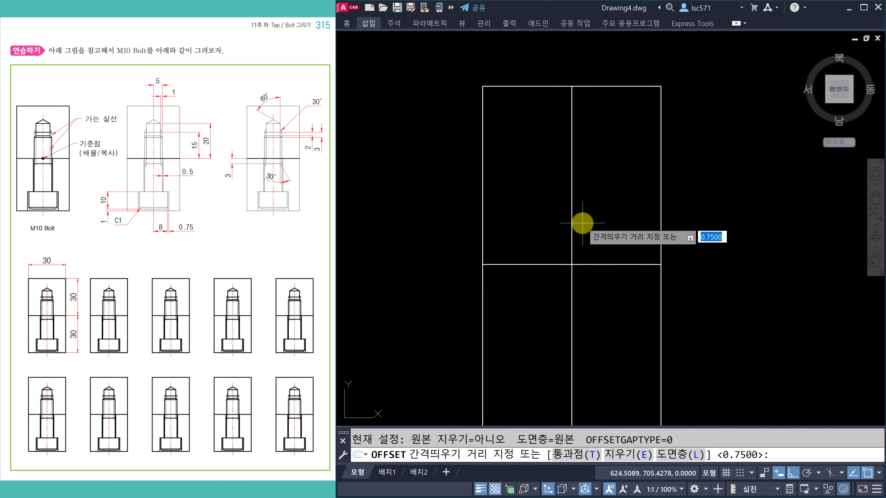
pyautogui.write('5')
pyautogui.press('Return')
pyautogui.click(571, 214)
pyautogui.click(606, 209)
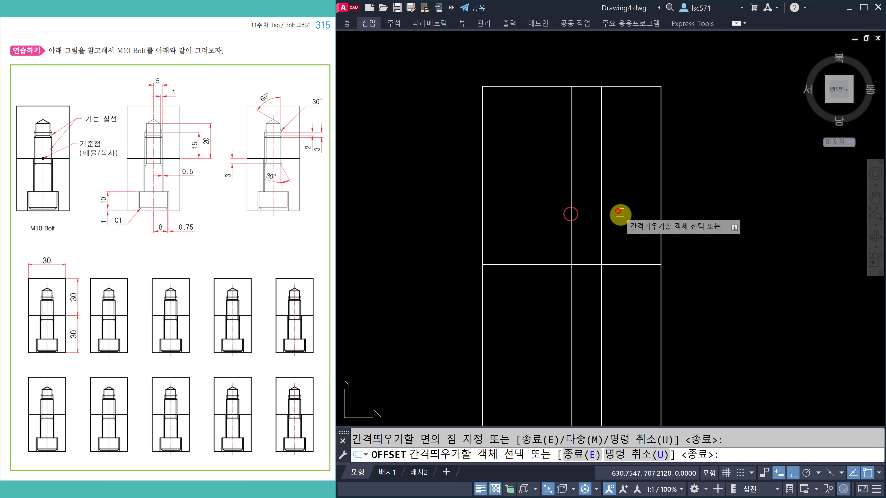
# Offset the thread's outer line 1 mm inward, toward the vertical centre line.
pyautogui.press('Escape')
pyautogui.press('Return')
pyautogui.write('1')
pyautogui.press('Return')
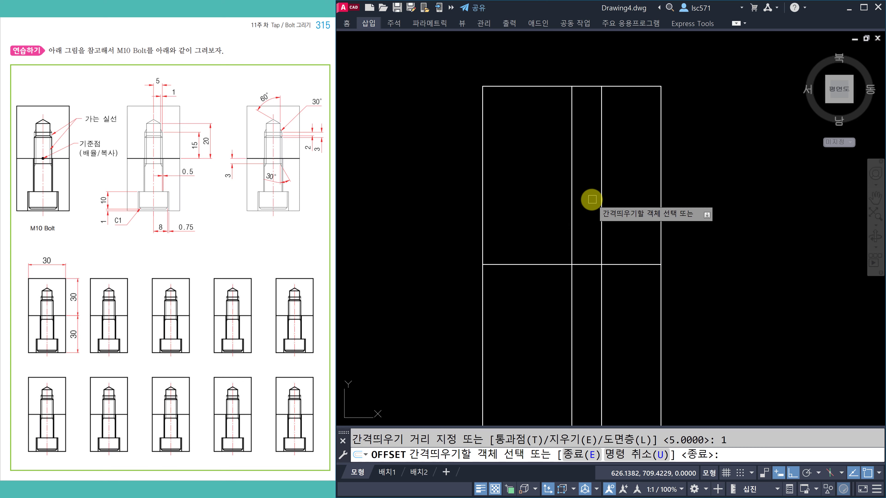
pyautogui.click(601, 199)
pyautogui.click(553, 203)
pyautogui.press('Escape')
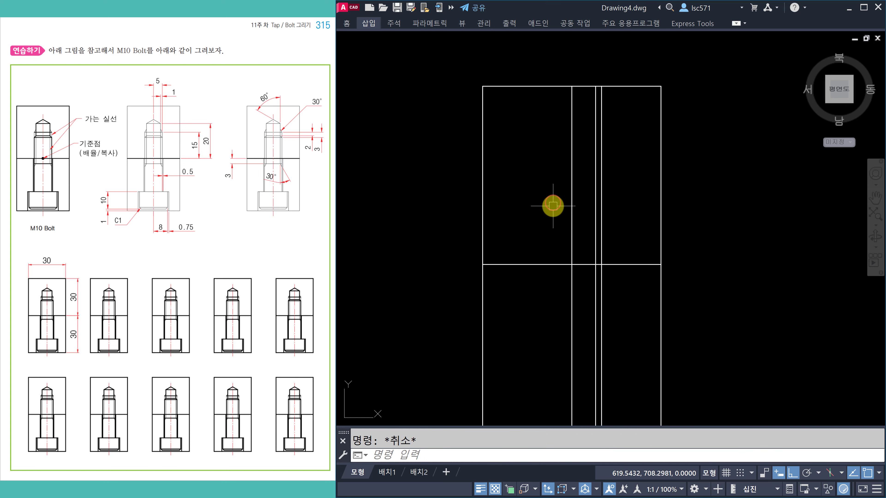
# Offset the rectangle's horizontal middle line 15 mm upward.
pyautogui.press('Return')
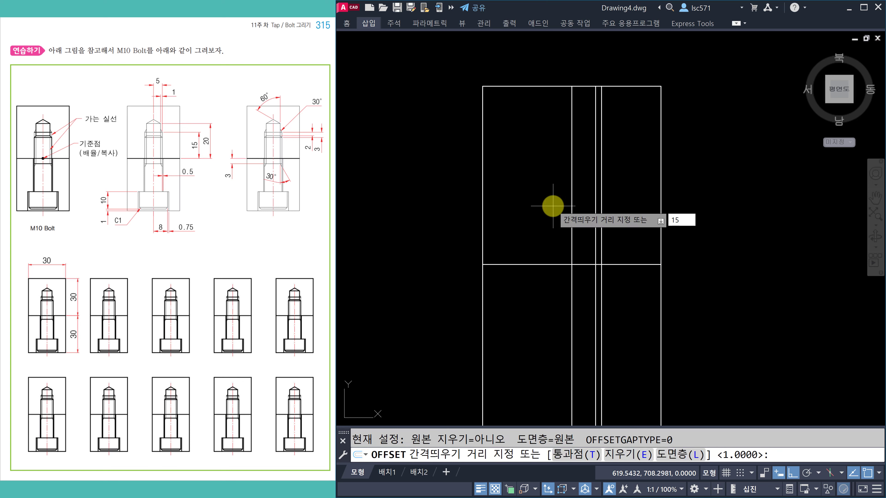
pyautogui.press('Return')
pyautogui.click(629, 264)
pyautogui.click(630, 223)
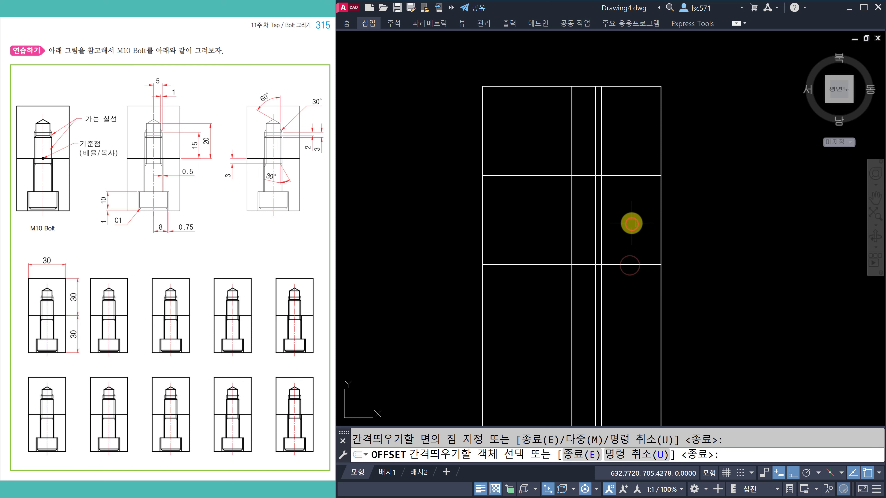
# Offset the rectangle's horizontal middle line 20 mm upward.
pyautogui.press('Escape')
pyautogui.press('Return')
pyautogui.write('20')
pyautogui.press('Return')
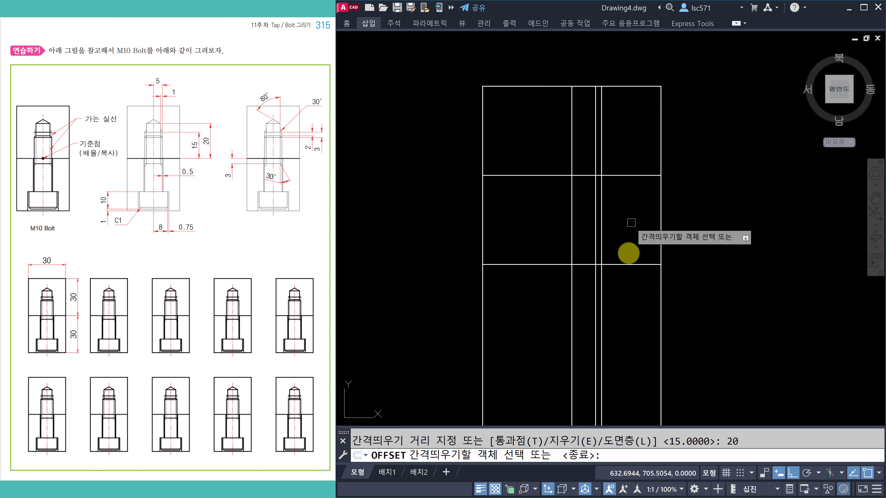
pyautogui.click(629, 264)
pyautogui.click(634, 227)
pyautogui.press('Escape')
# Fillet the 20 mm line with the inner thread line and the 15 mm line with the outer thread line into sharp corners.
pyautogui.write('f')
pyautogui.press('Return')
pyautogui.click(588, 146)
pyautogui.click(595, 153)
pyautogui.press('Return')
pyautogui.click(588, 174)
pyautogui.click(603, 193)
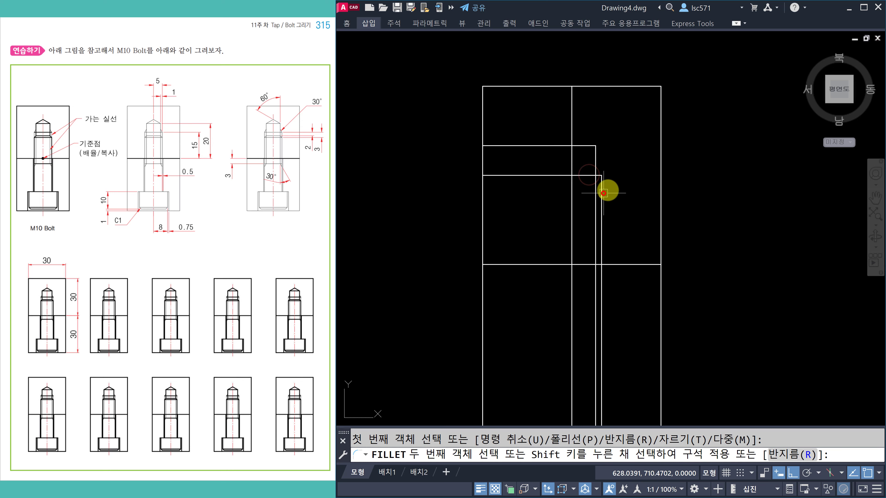
pyautogui.press('Return')
pyautogui.press('Escape')
# Draw a short vertical line upward from each of the two filleted corners.
pyautogui.write('l')
pyautogui.press('Return')
pyautogui.scroll(2, 595, 137)
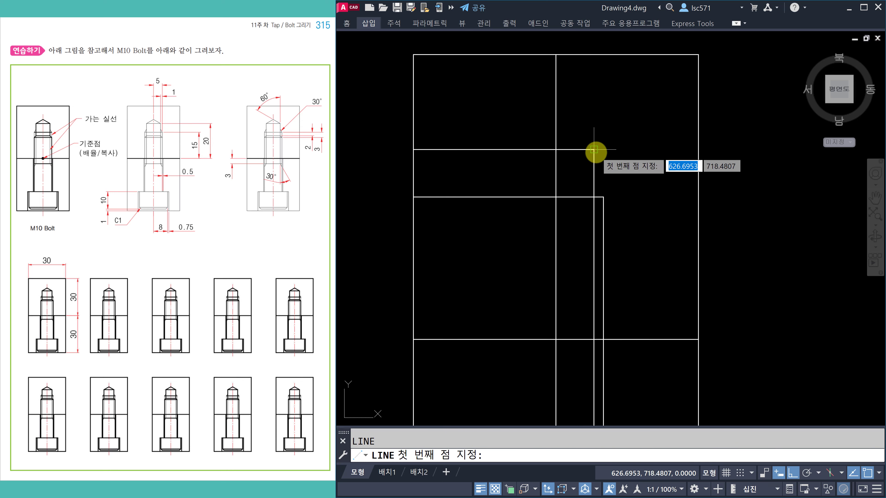
pyautogui.click(594, 150)
pyautogui.click(604, 97)
pyautogui.press('Escape')
pyautogui.press('Return')
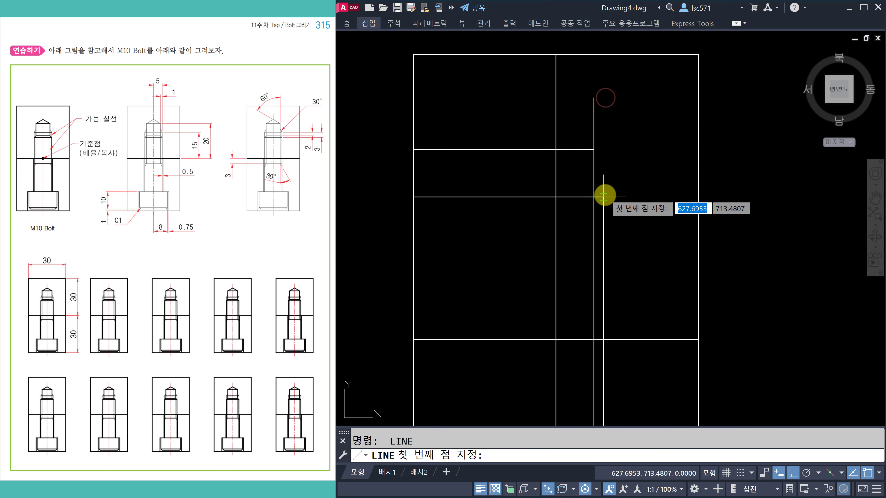
pyautogui.click(603, 198)
pyautogui.click(613, 129)
pyautogui.press('Escape')
# Rotate the short line at the inner thread corner 60° counterclockwise about that corner to form the drill tip.
pyautogui.write('r')
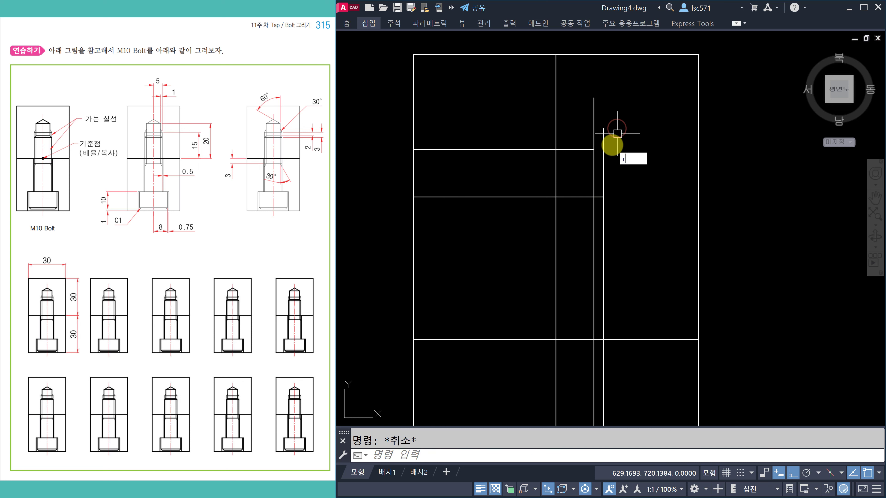
pyautogui.write('o')
pyautogui.press('Return')
pyautogui.click(594, 136)
pyautogui.press('Return')
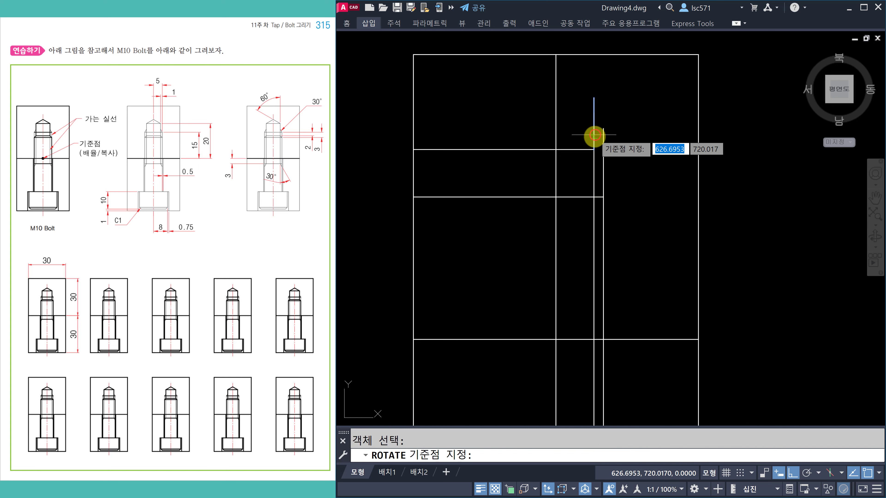
pyautogui.click(593, 150)
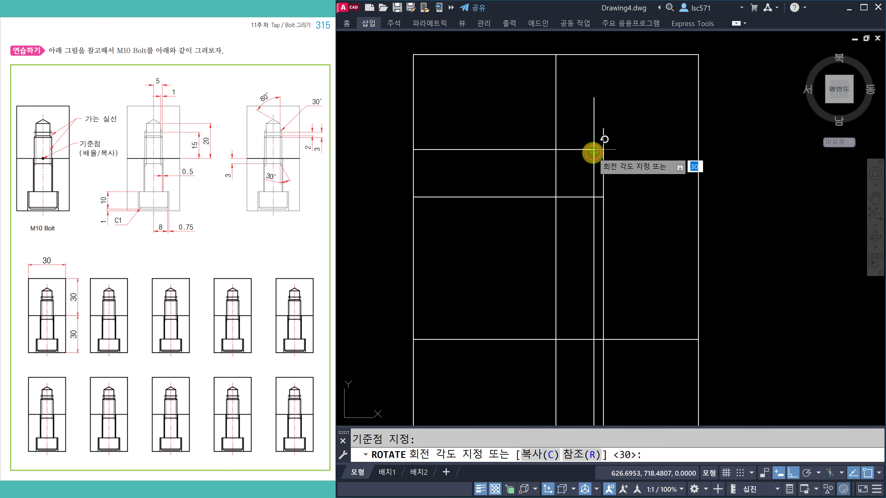
pyautogui.press('Return')
pyautogui.press('Escape')
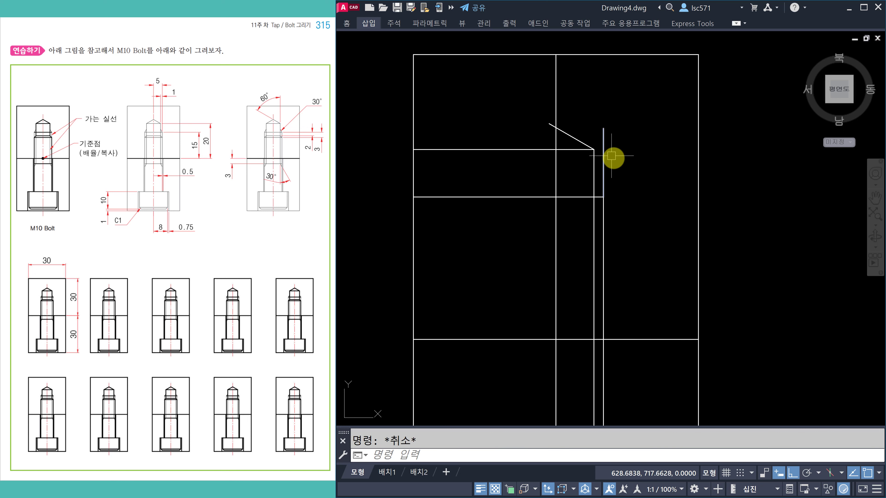
# Rotate the short line at the outer thread corner 30° counterclockwise about that corner.
pyautogui.write('ro')
pyautogui.press('Return')
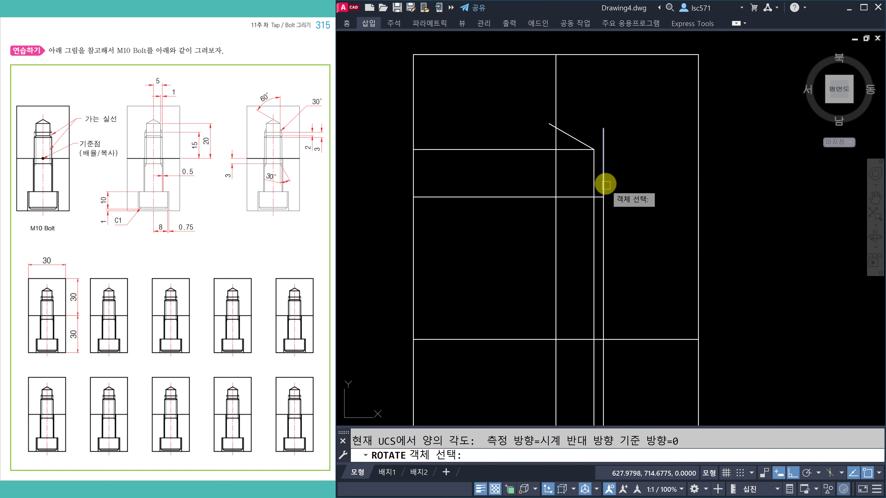
pyautogui.click(605, 183)
pyautogui.press('Return')
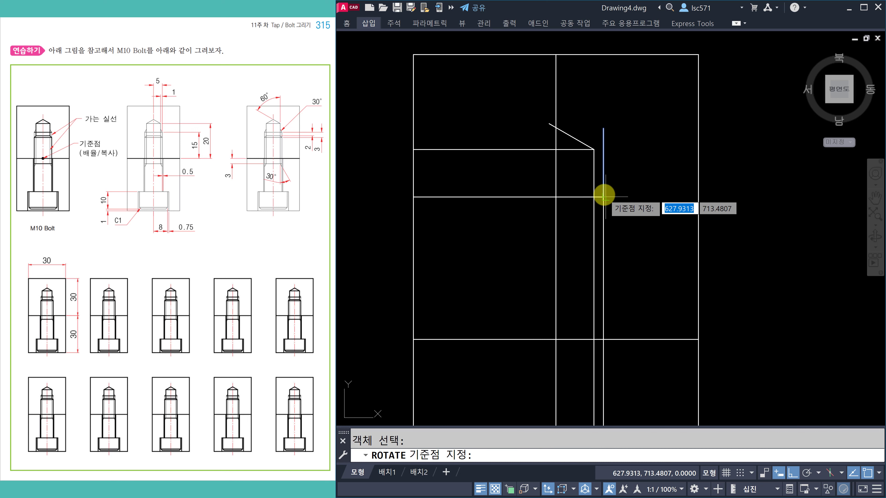
pyautogui.click(602, 196)
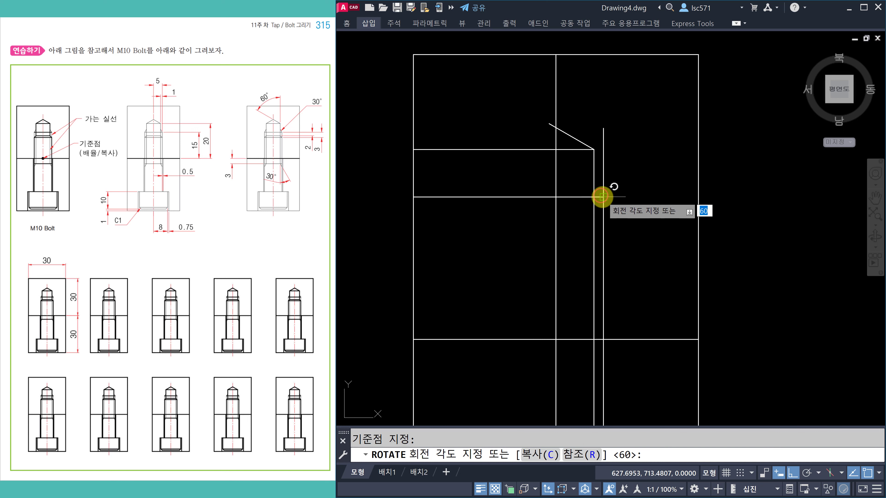
pyautogui.press('Return')
pyautogui.press('Escape')
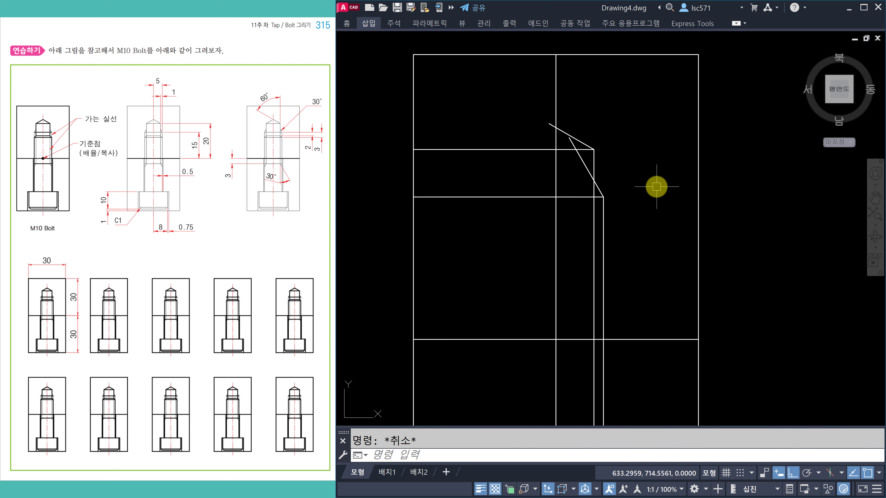
# Trim the 30° line beyond the inner thread line and the 60° line beyond the vertical centre line.
pyautogui.write('tr')
pyautogui.press('Return')
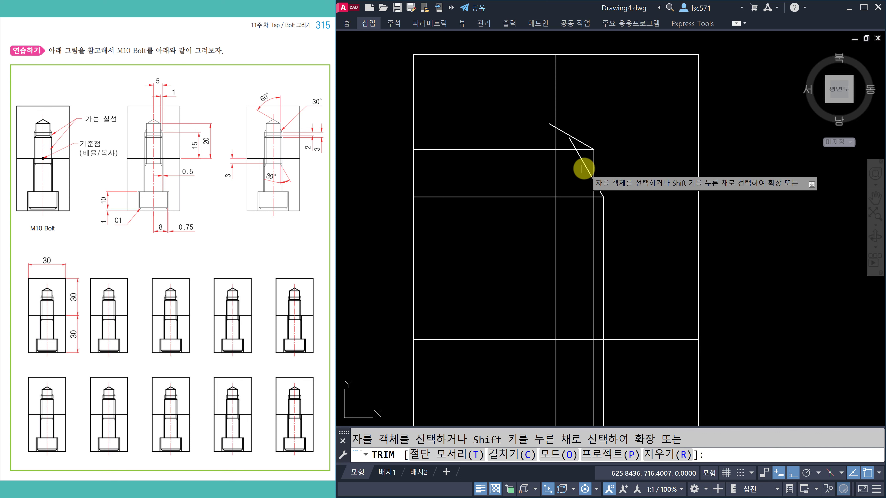
pyautogui.click(584, 169)
pyautogui.scroll(2, 575, 147)
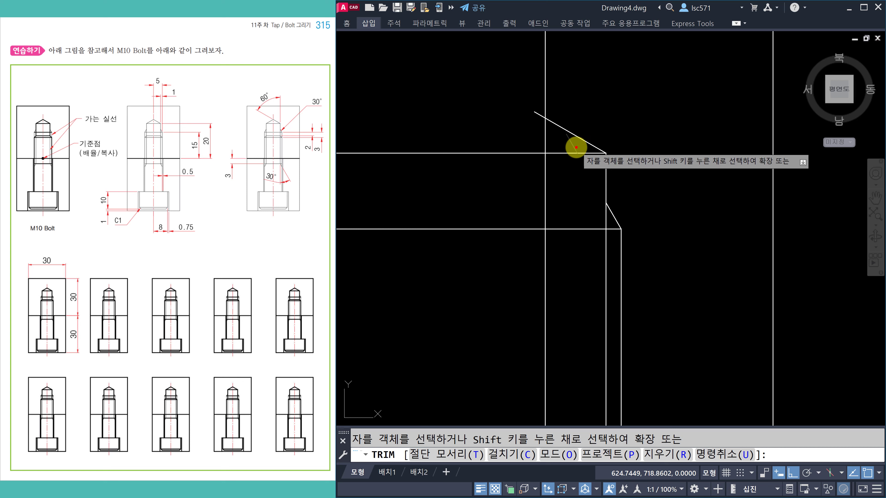
pyautogui.click(533, 113)
pyautogui.press('Escape')
# Offset the horizontal line at the top of the outer thread line 2 mm downward.
pyautogui.scroll(-3, 593, 157)
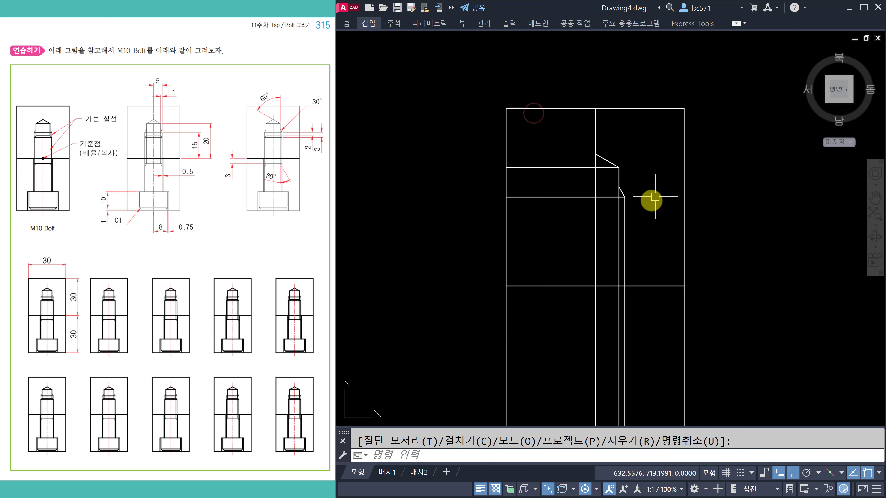
pyautogui.scroll(2, 655, 254)
pyautogui.moveTo(653, 253); pyautogui.dragTo(646, 251, button='middle')
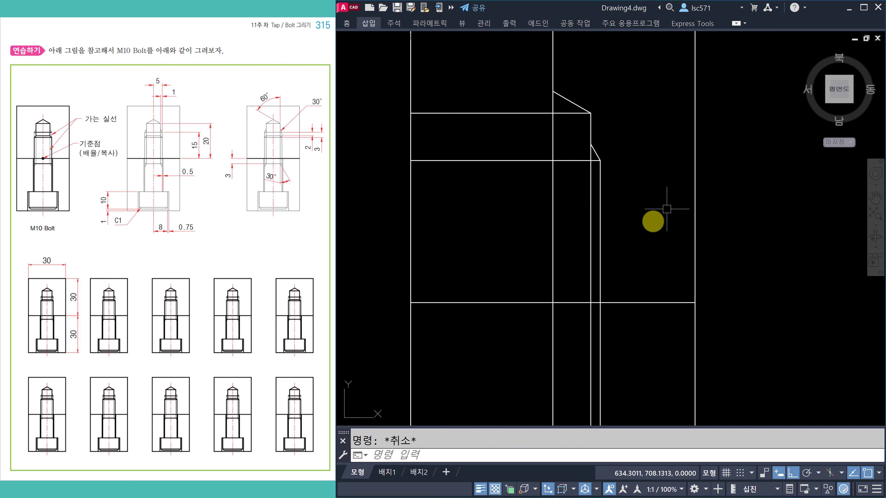
pyautogui.write('o 2')
pyautogui.click(576, 160)
pyautogui.click(573, 190)
pyautogui.press('space')
# Offset the horizontal line at the top of the outer thread line 3 mm downward.
pyautogui.press('space')
pyautogui.write('3')
pyautogui.press('space')
pyautogui.click(575, 161)
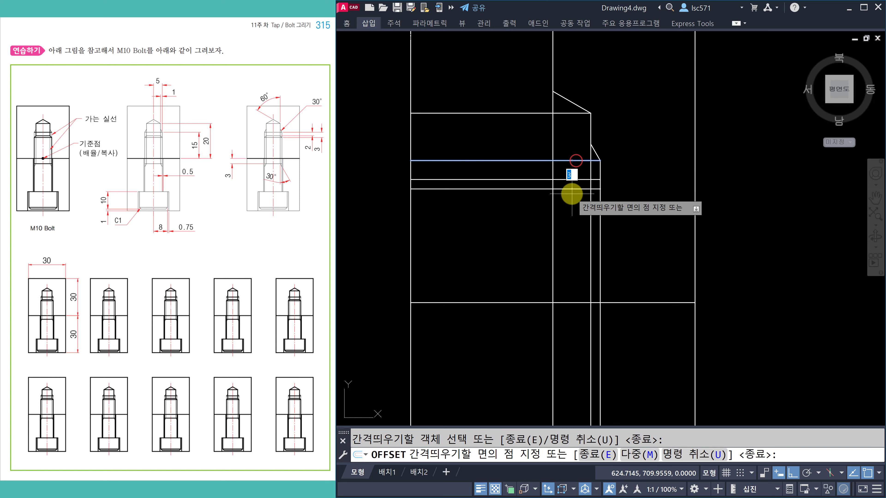
pyautogui.click(571, 196)
pyautogui.press('Escape')
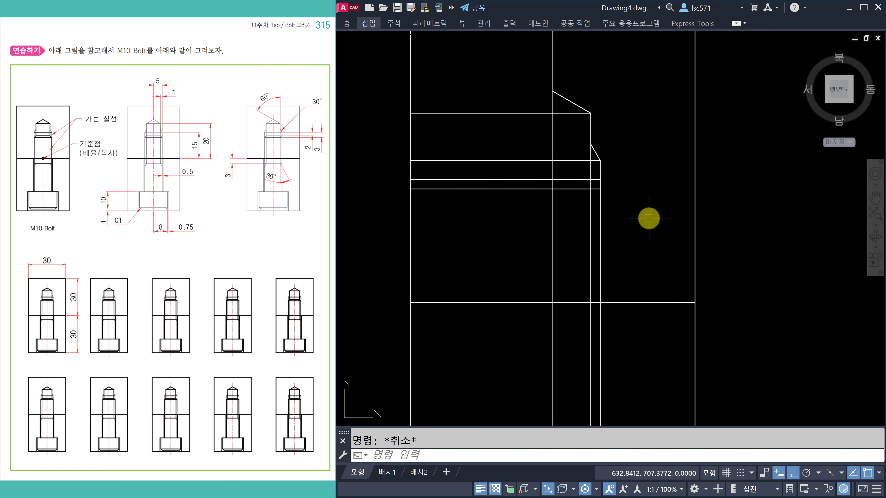
# Offset the rectangle's horizontal middle line 3 mm downward for the thread's lower limit.
pyautogui.write('o 3')
pyautogui.click(621, 302)
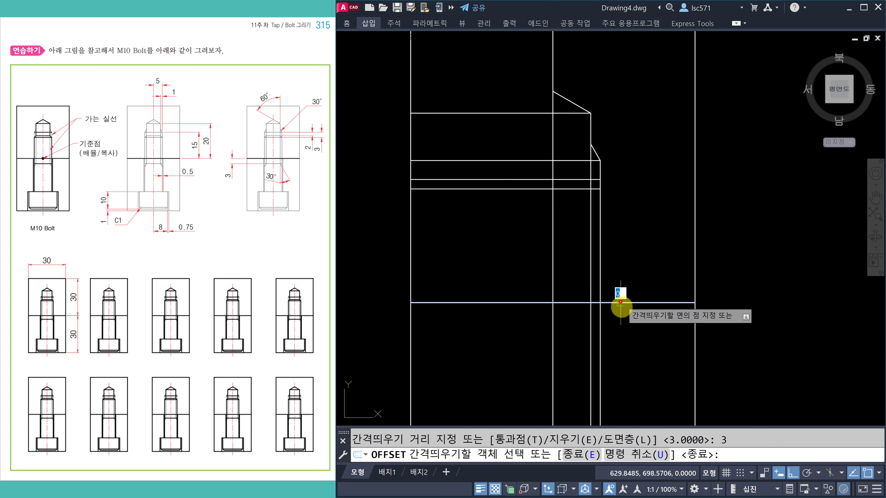
pyautogui.click(621, 333)
pyautogui.press('Escape')
# Trim the inner thread line below the thread's lower limit line, and that limit line outside the outer thread line.
pyautogui.moveTo(634, 365); pyautogui.dragTo(618, 328, button='middle')
pyautogui.write('tr')
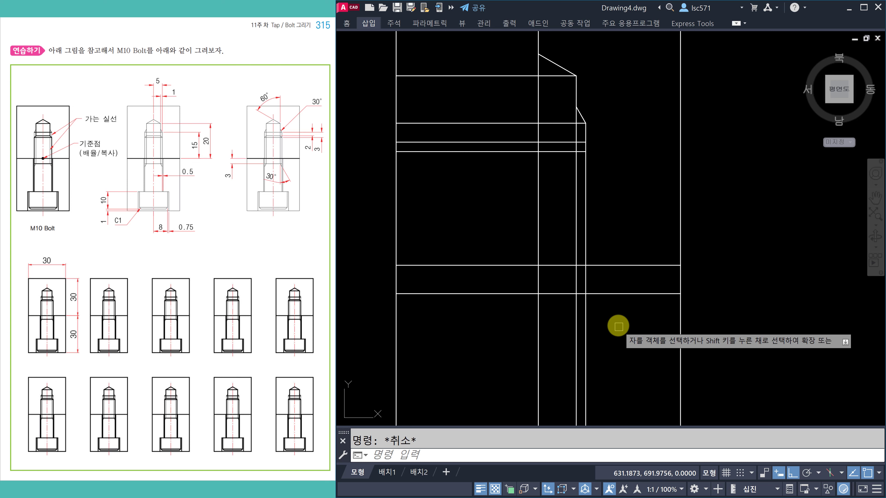
pyautogui.click(578, 307)
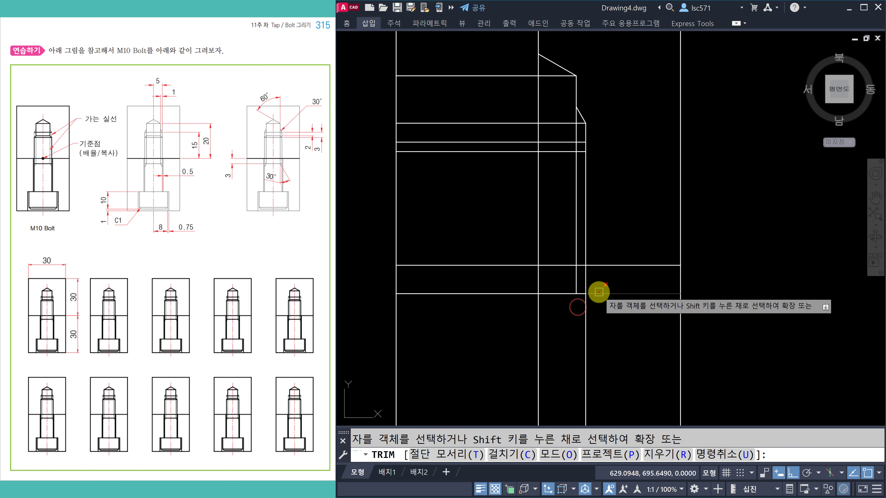
pyautogui.scroll(-4, 596, 297)
pyautogui.scroll(4, 600, 296)
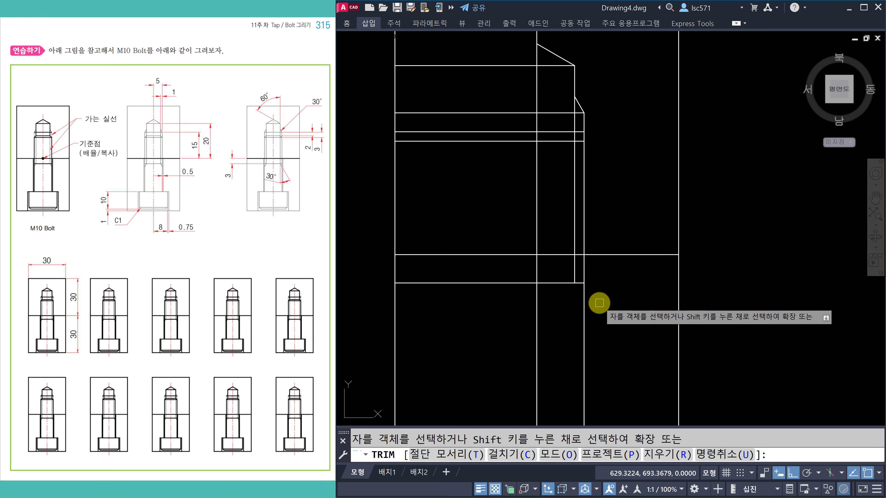
pyautogui.press('Escape')
# Draw a line downward from the inner thread line's lower end and rotate it 30° toward the outer thread line.
pyautogui.write('l')
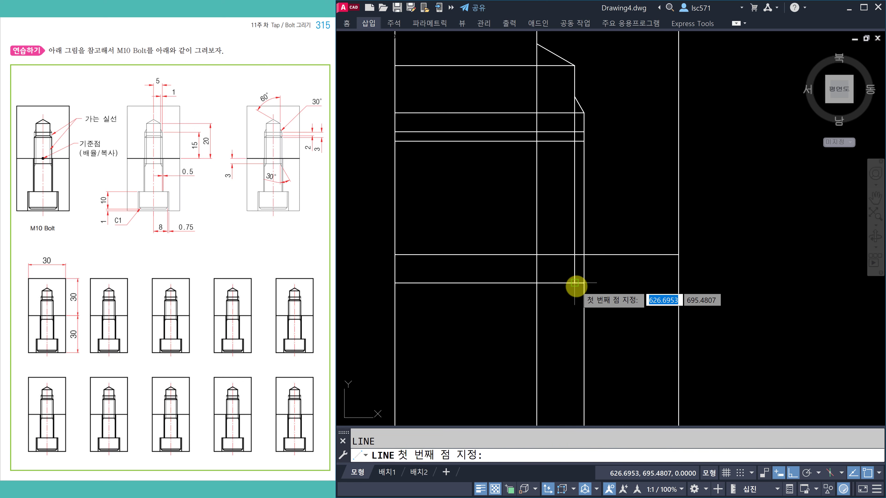
pyautogui.click(576, 286)
pyautogui.click(572, 349)
pyautogui.press('Escape')
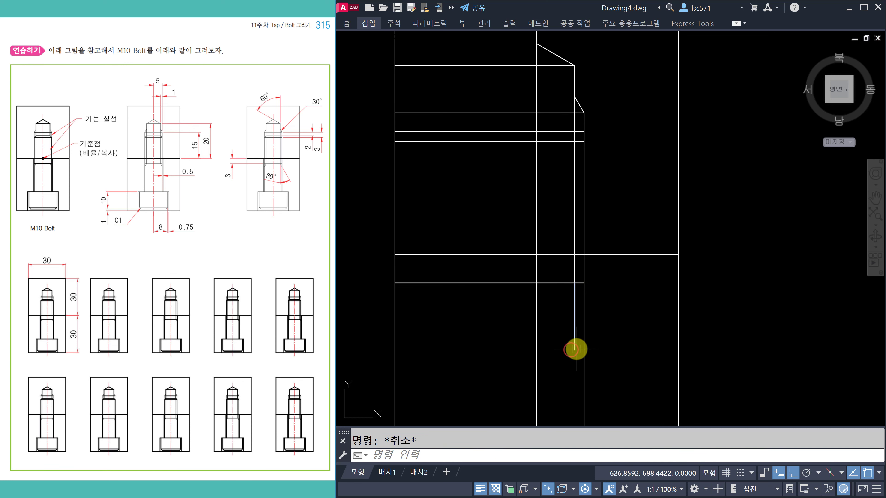
pyautogui.write('ro')
pyautogui.press('Escape')
# Draw the bolt-end chamfer line from the 3 mm line's outer end to where the 2 mm line meets the inner thread line.
pyautogui.scroll(2, 581, 40)
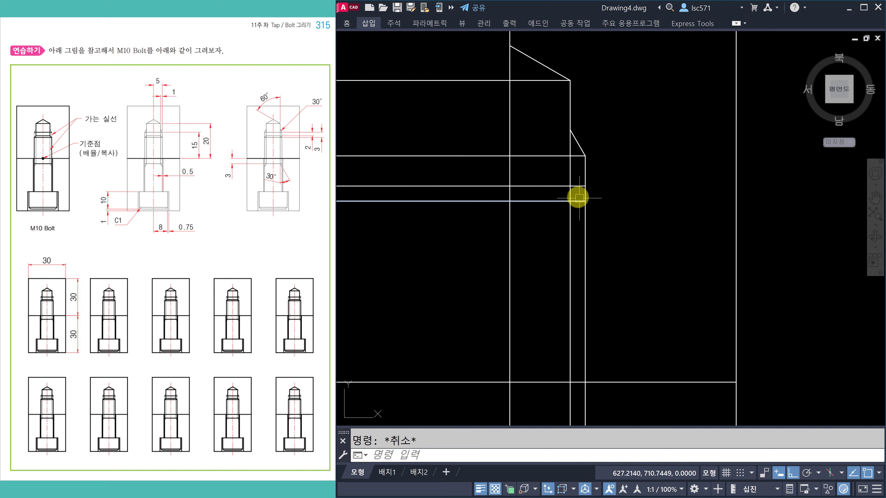
pyautogui.write('l')
pyautogui.press('Return')
pyautogui.click(585, 200)
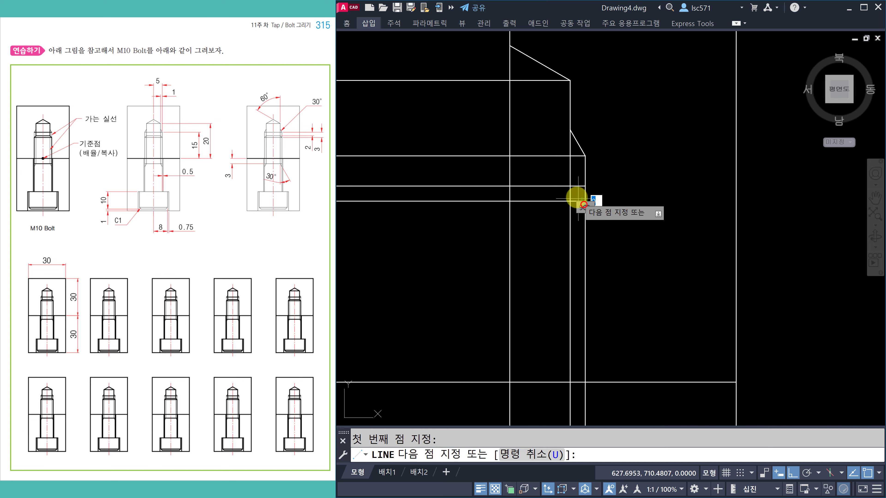
pyautogui.click(570, 186)
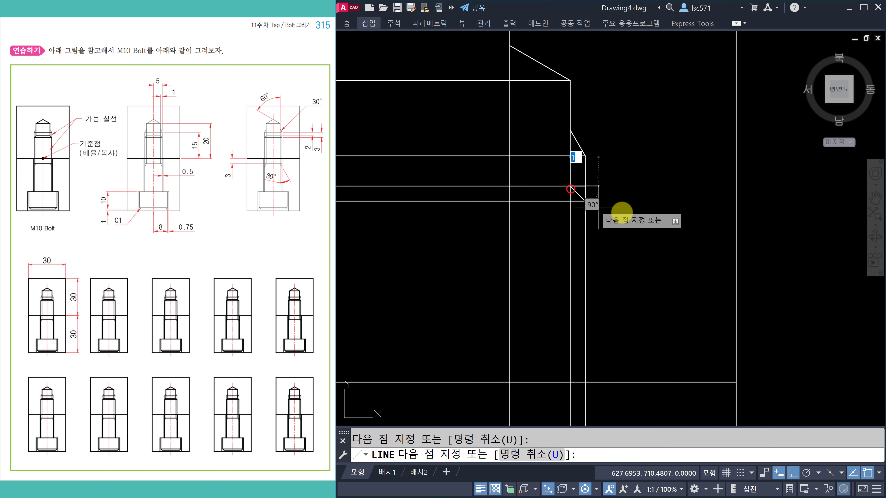
pyautogui.press('Escape')
# Trim the part of the 2 mm offset line that projects outside the bolt-end chamfer.
pyautogui.write('tr')
pyautogui.press('Return')
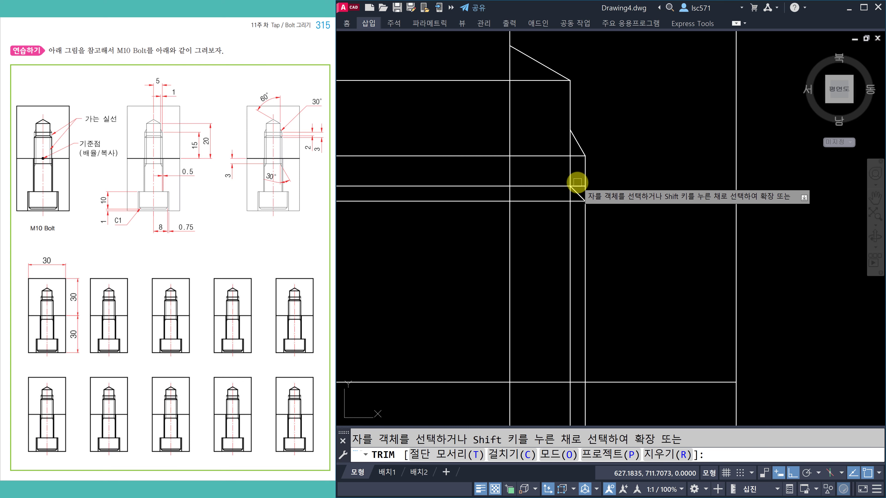
pyautogui.press('Escape')
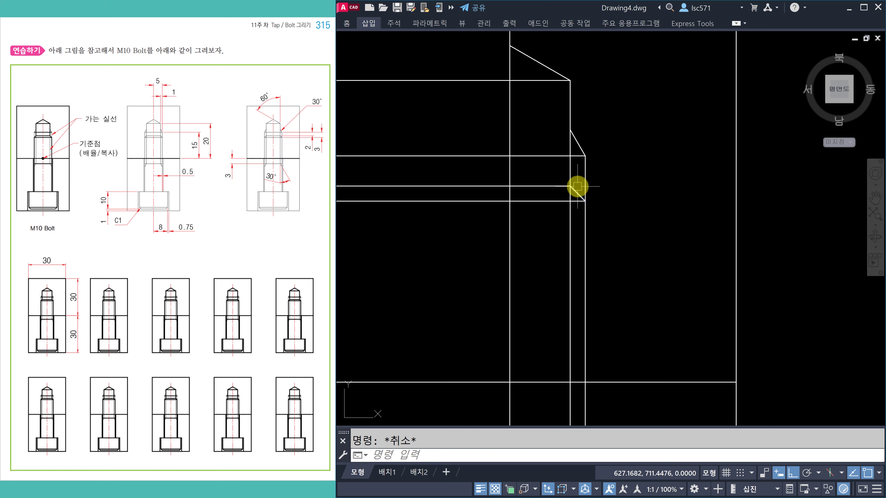
# Break the outer and inner thread lines just above the chamfer's ends to separate the tapped-hole portions from the bolt.
pyautogui.scroll(-2, 601, 216)
pyautogui.moveTo(607, 224)
pyautogui.mouseDown(button='middle')
pyautogui.moveTo(611, 237)
pyautogui.moveTo(591, 186)
pyautogui.moveTo(593, 206)
pyautogui.mouseUp(button='middle')
pyautogui.scroll(2, 570, 167)
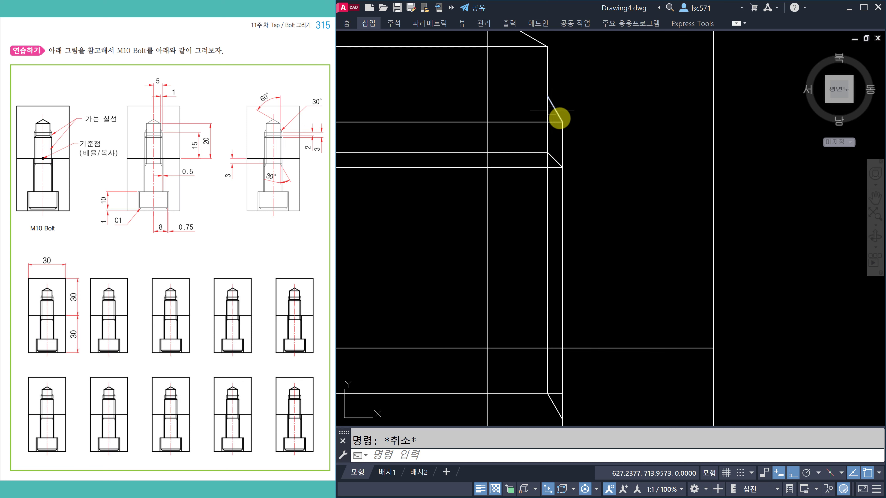
pyautogui.write('br')
pyautogui.press('space')
pyautogui.click(562, 153)
pyautogui.click(563, 167)
pyautogui.press('space')
pyautogui.click(547, 141)
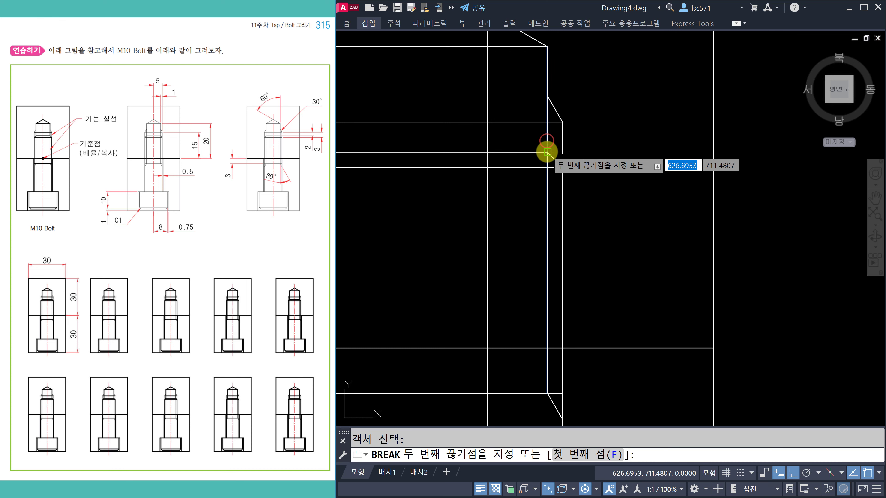
pyautogui.click(547, 152)
pyautogui.press('space')
pyautogui.press('Escape')
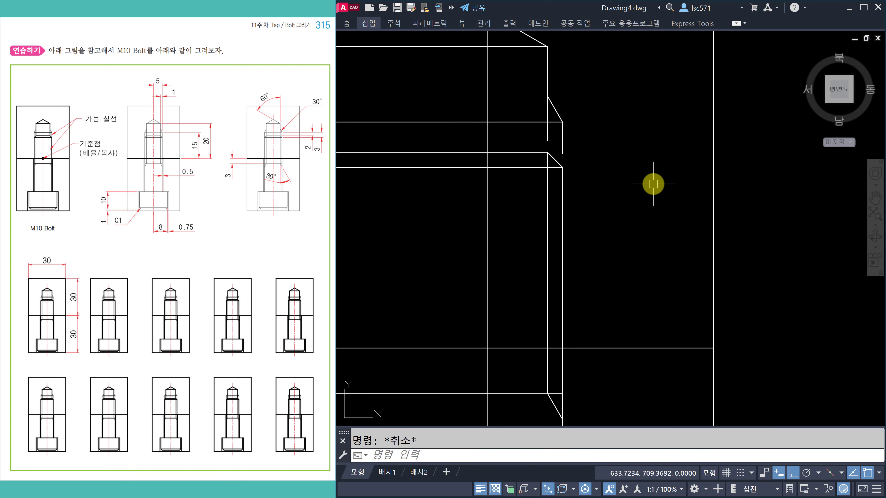
# Extend the two separated upper thread segments down across the gaps to the bolt-end chamfer.
pyautogui.write('ex')
pyautogui.press('space')
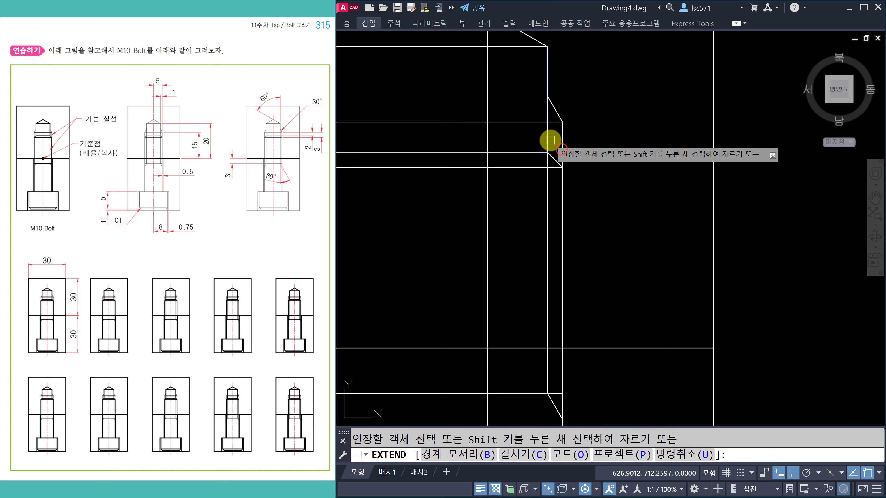
pyautogui.press('Escape')
# Move the two slanted thread-end lines, the short outer thread segment and the inner thread line below the chamfer to the 가는실선 layer.
pyautogui.click(557, 112)
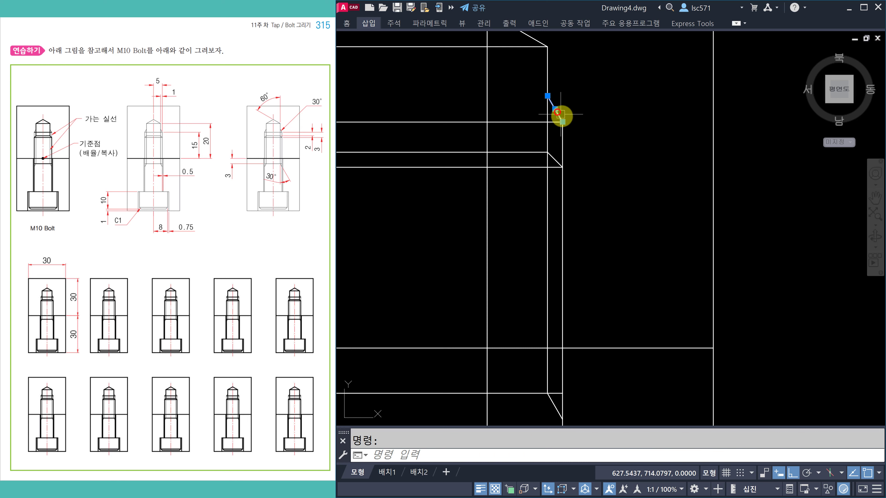
pyautogui.click(555, 160)
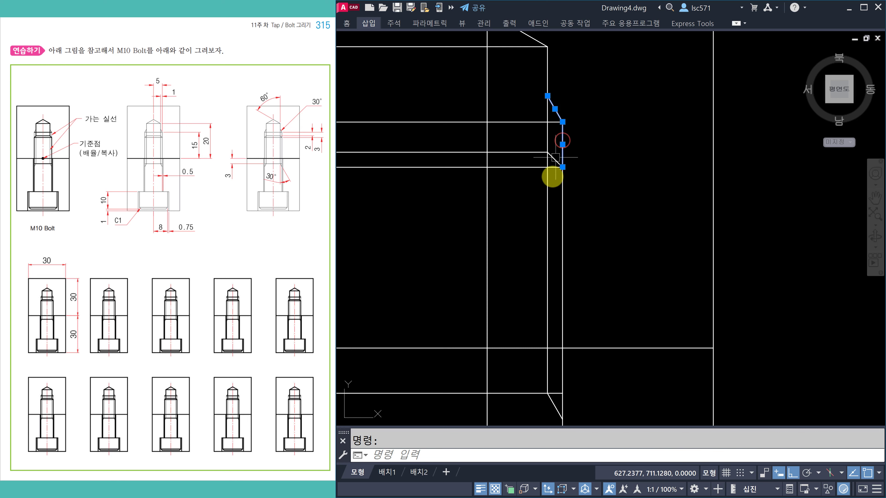
pyautogui.click(548, 198)
pyautogui.click(552, 402)
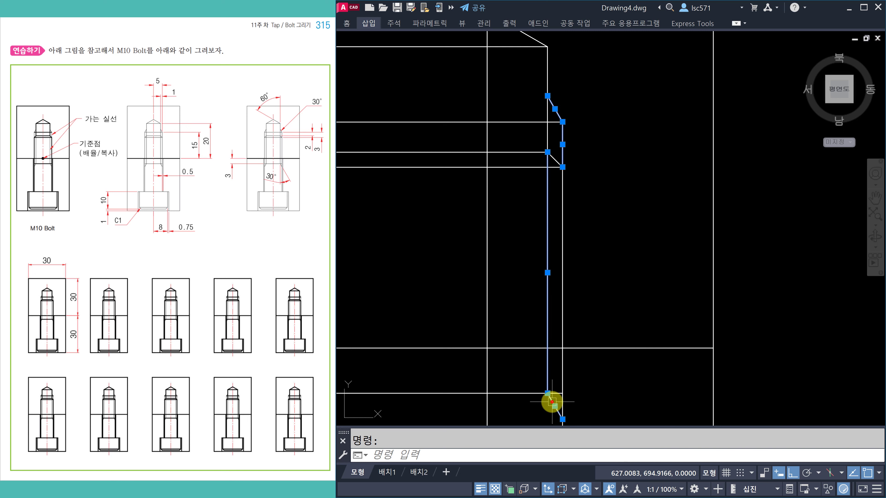
pyautogui.moveTo(605, 238); pyautogui.dragTo(593, 194, button='middle')
pyautogui.scroll(-2, 594, 195)
pyautogui.hotkey('ctrl', '1')
pyautogui.click(789, 171)
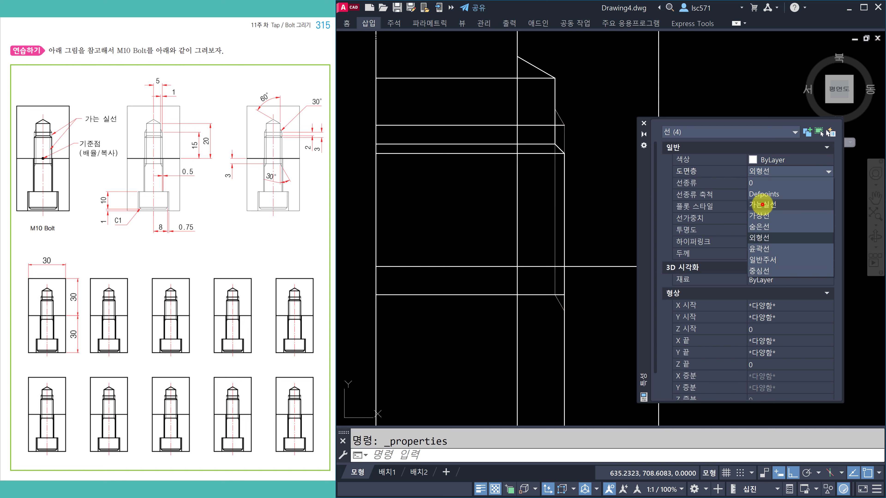
pyautogui.click(763, 207)
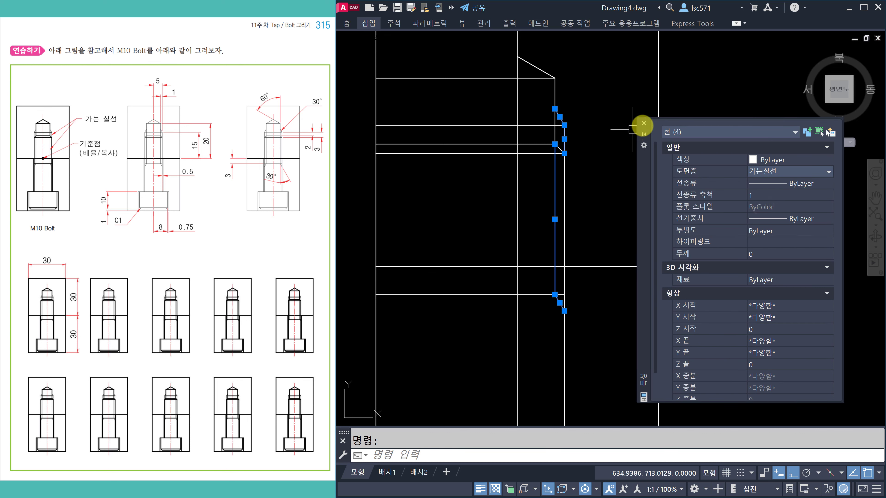
pyautogui.click(643, 124)
pyautogui.press('Escape')
# Try to offset the whole plate outline 1 mm inward.
pyautogui.scroll(2, 583, 167)
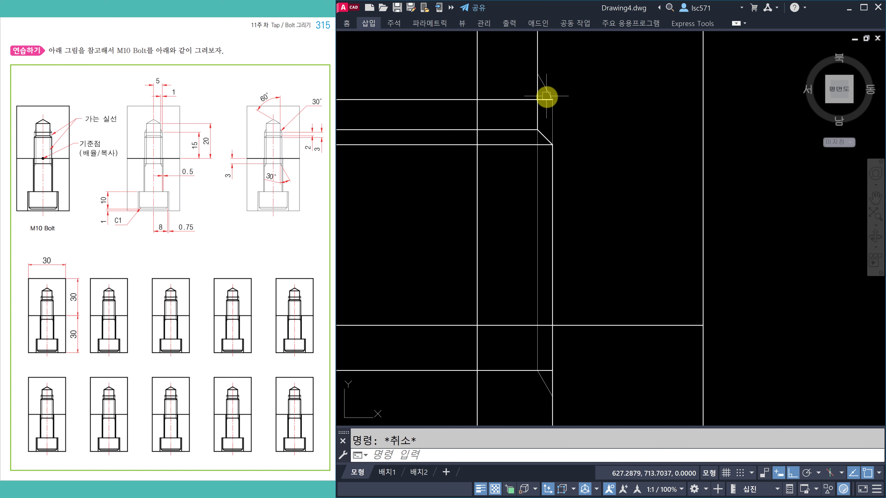
pyautogui.scroll(-4, 565, 119)
pyautogui.scroll(4, 554, 393)
pyautogui.scroll(-2, 555, 383)
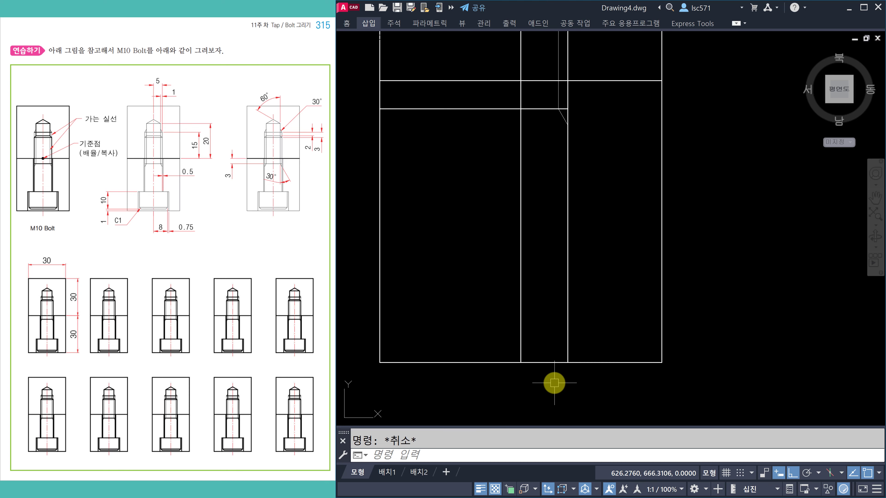
pyautogui.press('Return')
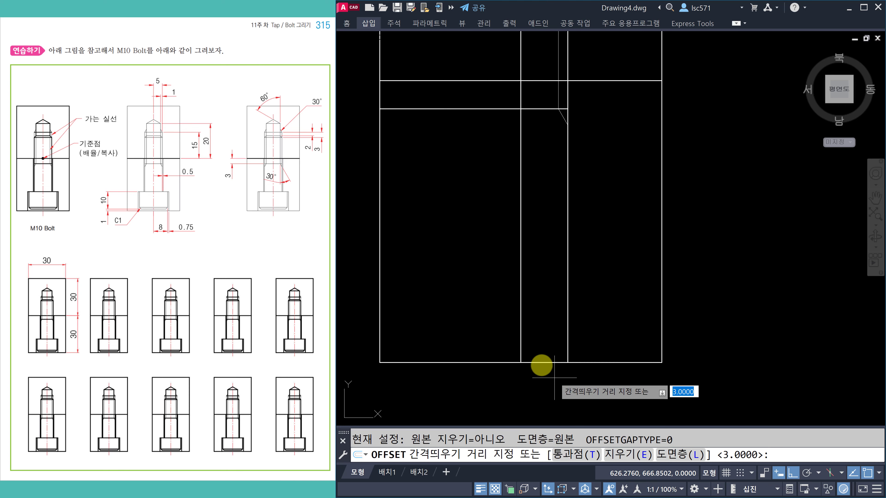
pyautogui.write('1')
pyautogui.press('Return')
pyautogui.click(588, 363)
pyautogui.click(591, 336)
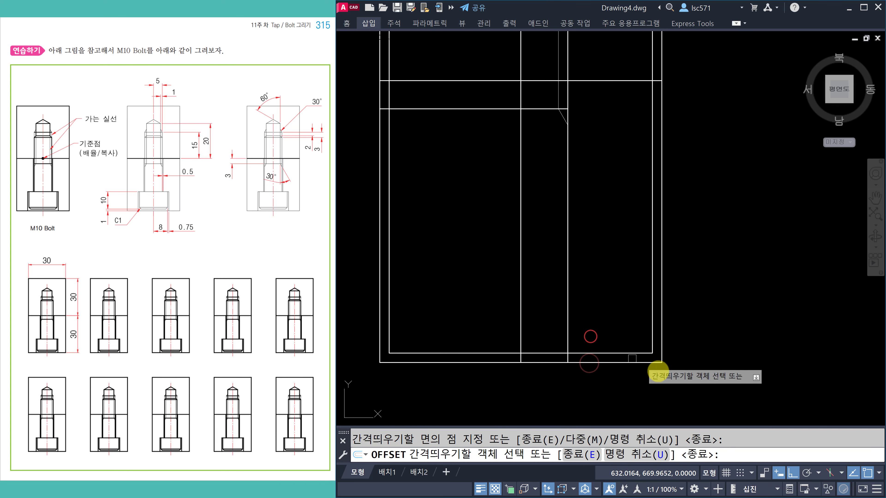
pyautogui.press('Escape')
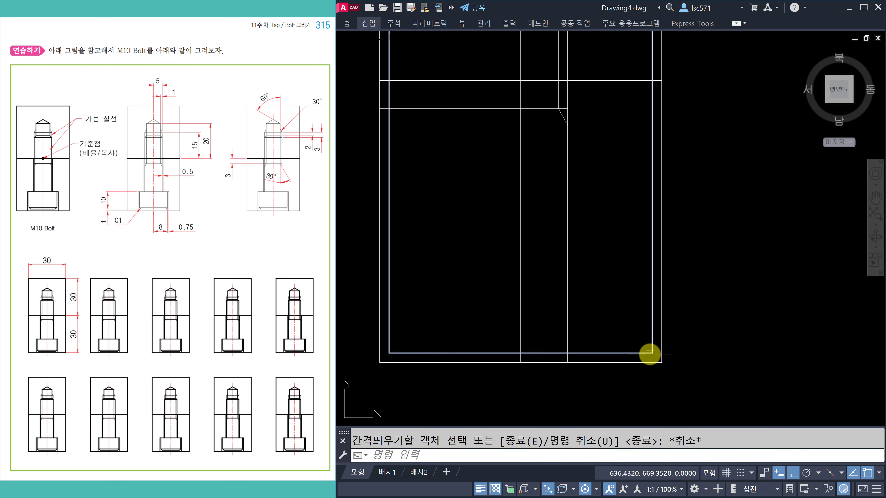
pyautogui.hotkey('ctrl', 'z')
pyautogui.press('Escape')
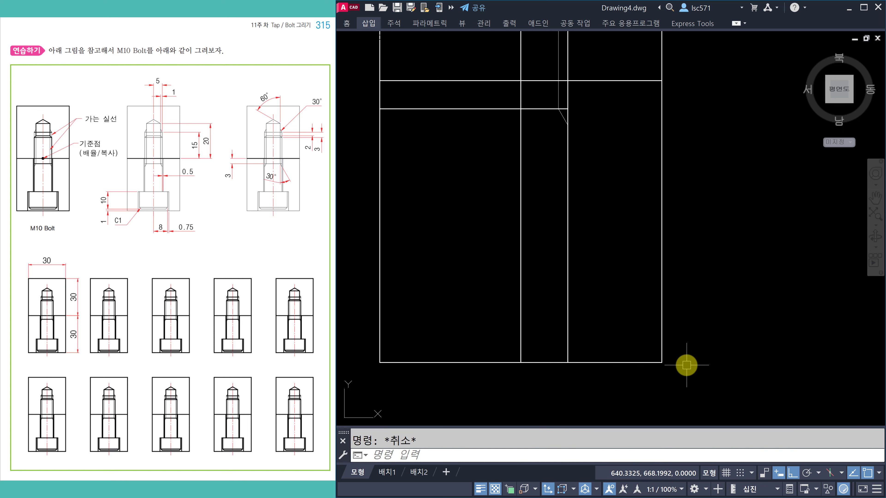
# Explode the rectangular plate outline into separate lines.
pyautogui.press('Return')
pyautogui.click(682, 380)
pyautogui.click(629, 328)
pyautogui.press('Return')
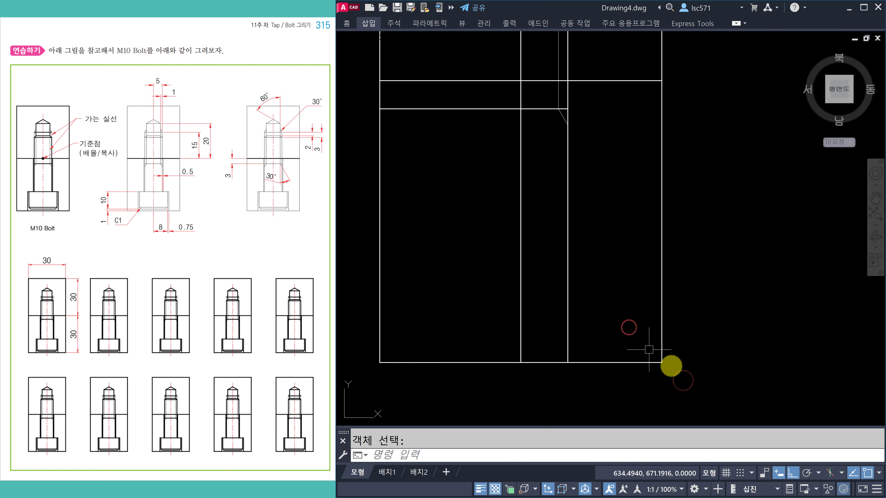
pyautogui.press('Escape')
# Offset the plate's bottom edge 1 mm upward.
pyautogui.write('o')
pyautogui.press('Return')
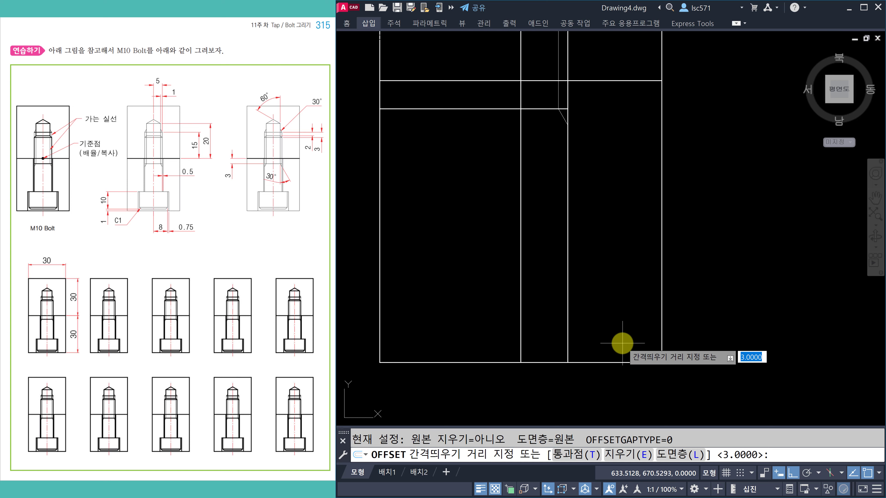
pyautogui.press('Return')
pyautogui.click(602, 332)
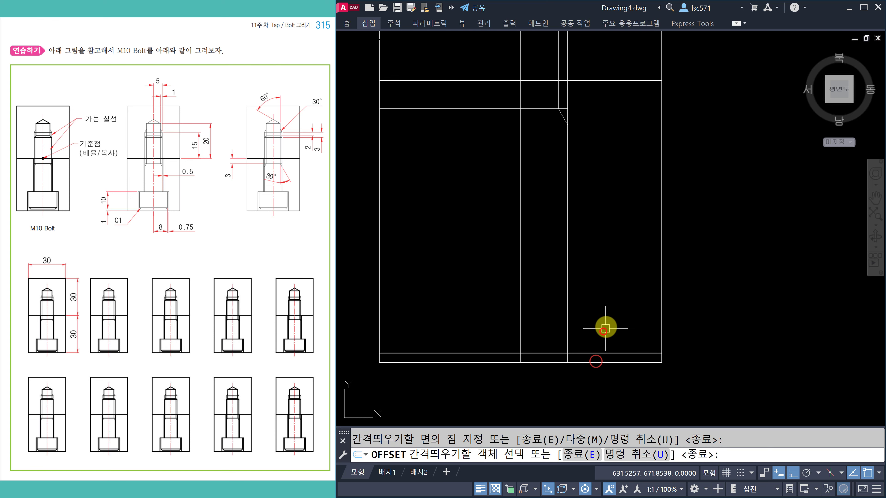
pyautogui.press('Escape')
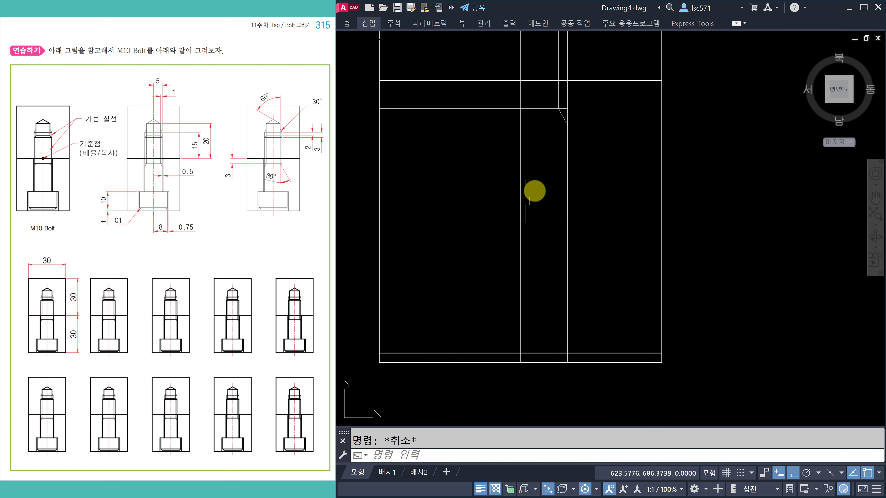
# Offset the bolt head's bottom line 10 mm upward to mark the top of the head.
pyautogui.write('o')
pyautogui.press('Return')
pyautogui.write('10')
pyautogui.press('Return')
pyautogui.click(585, 352)
pyautogui.click(586, 318)
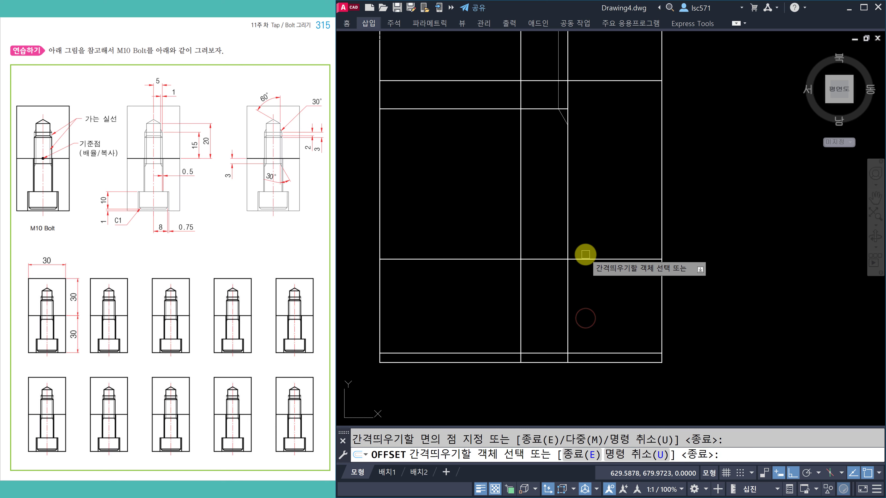
pyautogui.press('Escape')
# Offset the vertical centreline 8 mm to the right for the side of the bolt head.
pyautogui.press('Return')
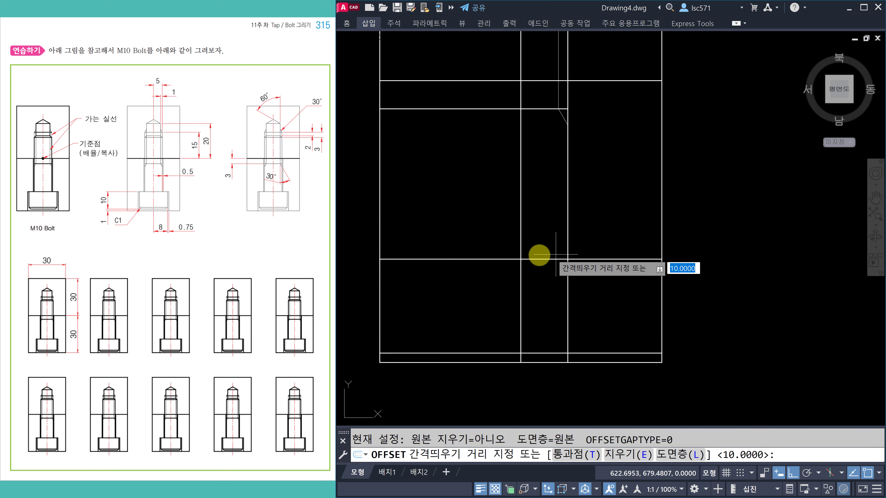
pyautogui.write('8')
pyautogui.press('Return')
pyautogui.click(521, 307)
pyautogui.click(590, 307)
pyautogui.press('Escape')
# Trim the excess of the shank line and the head's top and side lines to shape the right half of the bolt head.
pyautogui.write('tr')
pyautogui.press('Return')
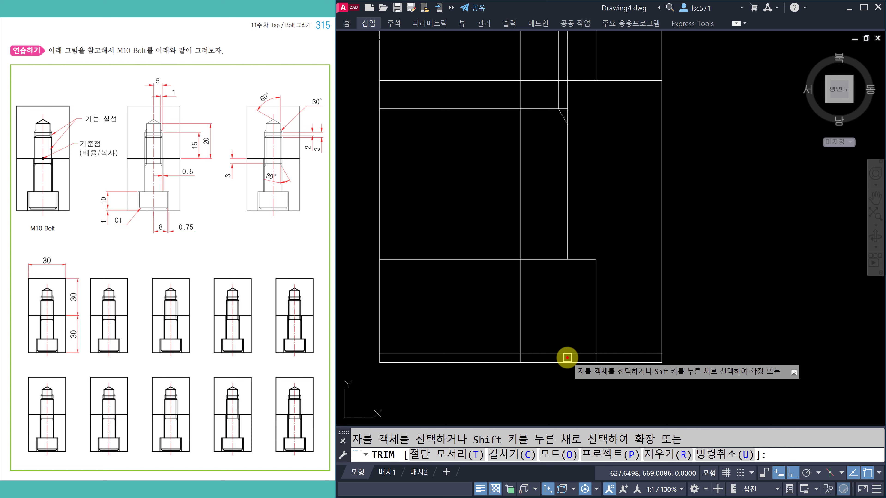
pyautogui.click(568, 358)
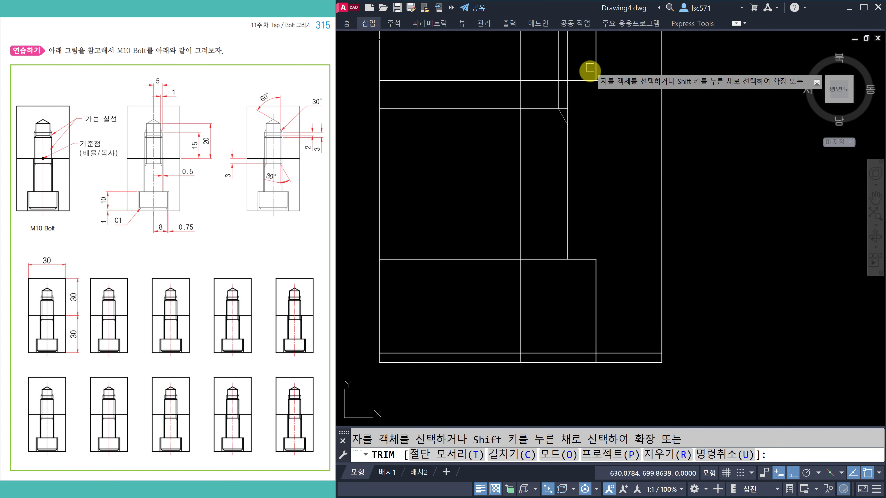
pyautogui.scroll(-2, 634, 197)
pyautogui.moveTo(619, 204); pyautogui.dragTo(593, 147, button='middle')
pyautogui.click(582, 140)
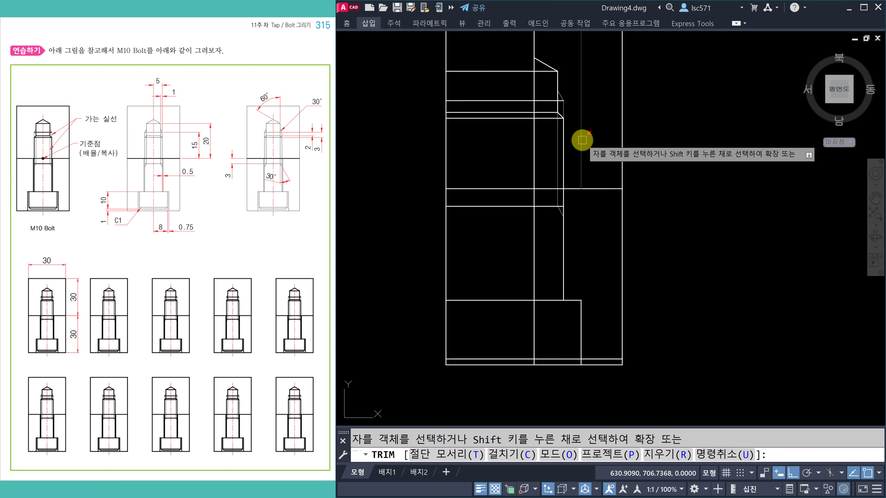
pyautogui.press('Return')
# Chamfer the lower right corner of the bolt head with 1 mm distances.
pyautogui.scroll(4, 575, 380)
pyautogui.write('cha')
pyautogui.press('Return')
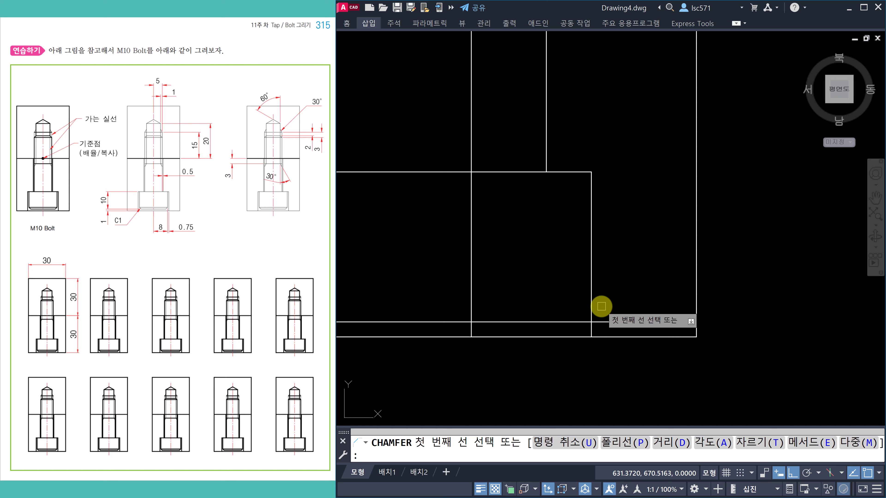
pyautogui.write('d')
pyautogui.press('Return')
pyautogui.write('1')
pyautogui.press('Return')
pyautogui.press('Return')
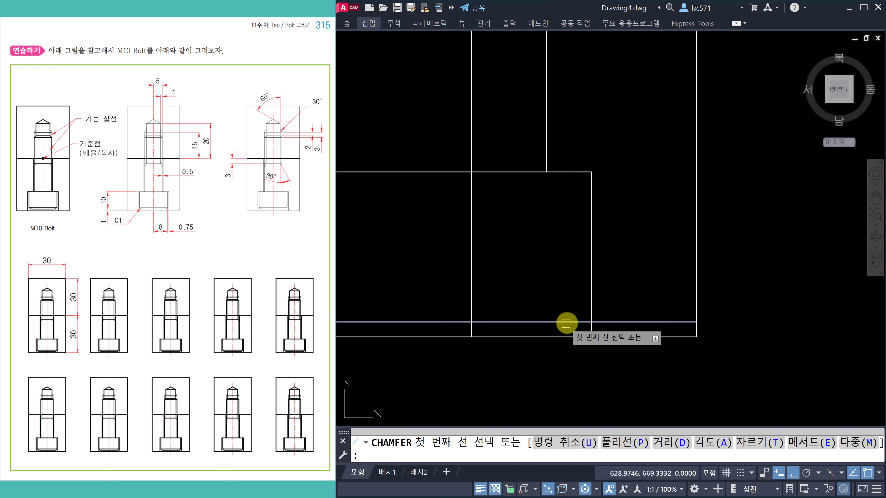
pyautogui.click(568, 321)
pyautogui.click(590, 297)
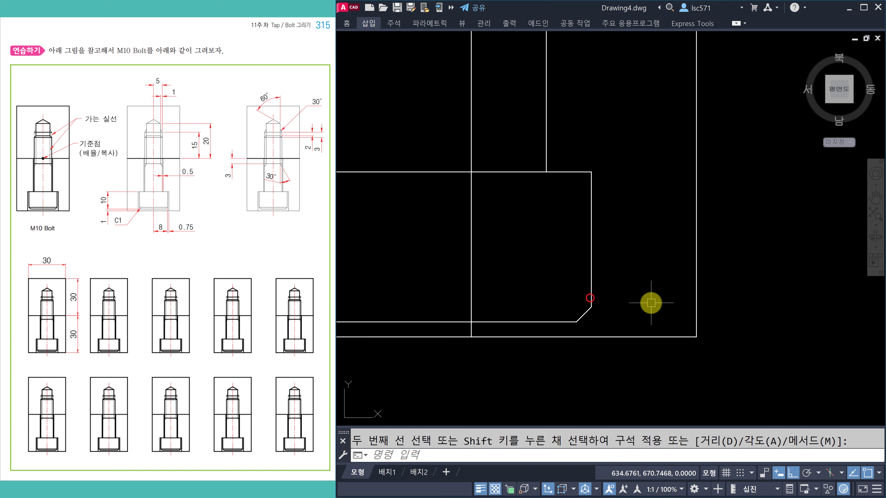
# Draw a 15 mm horizontal line inward from the head chamfer's upper corner and offset the shank line 0.5 mm outward.
pyautogui.scroll(-2, 652, 308)
pyautogui.click(615, 307)
pyautogui.write('150.5')
pyautogui.click(551, 217)
pyautogui.click(594, 214)
pyautogui.press('Escape')
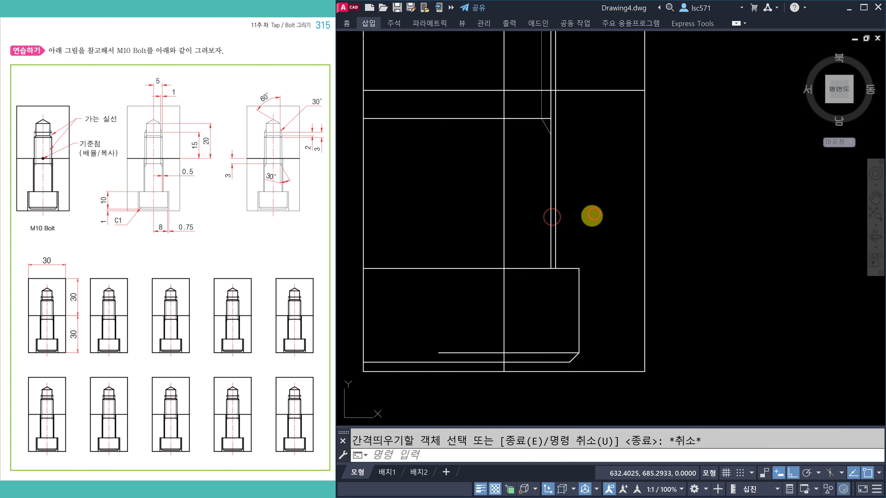
# Offset the bolt head's side line 0.75 mm outward for the counterbore wall.
pyautogui.press('Return')
pyautogui.write('0.75')
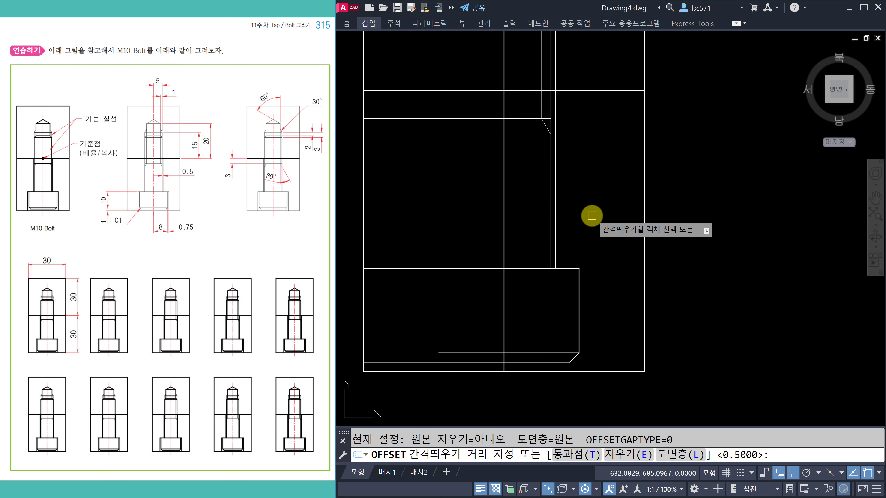
pyautogui.press('Return')
pyautogui.click(581, 321)
pyautogui.click(606, 319)
pyautogui.press('Escape')
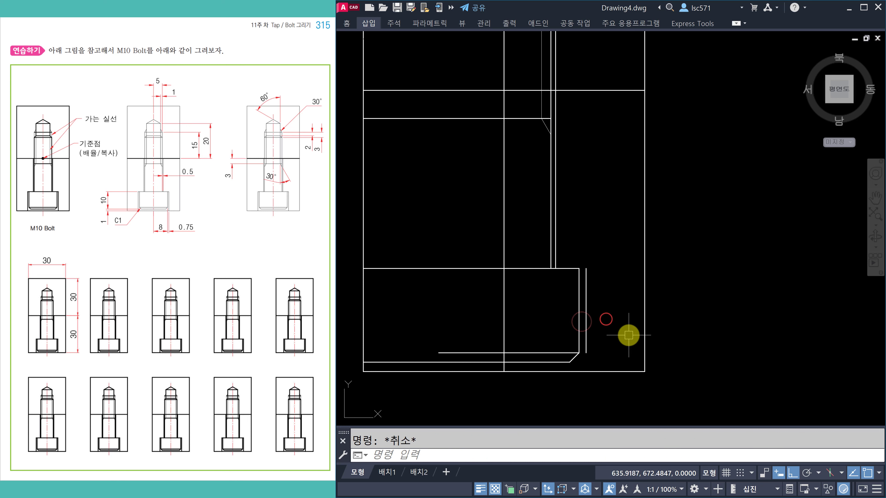
# Extend the 0.75 mm offset line to the plate's bottom edge and the head's top line, and trim the 0.5 mm line above the plate's midline.
pyautogui.write('ex')
pyautogui.press('Return')
pyautogui.click(586, 345)
pyautogui.click(573, 268)
pyautogui.scroll(-2, 579, 398)
pyautogui.press('Escape')
# Trim the bolt's and hole's horizontal lines projecting left of the centreline, keeping the plate's dividing line.
pyautogui.write('tr')
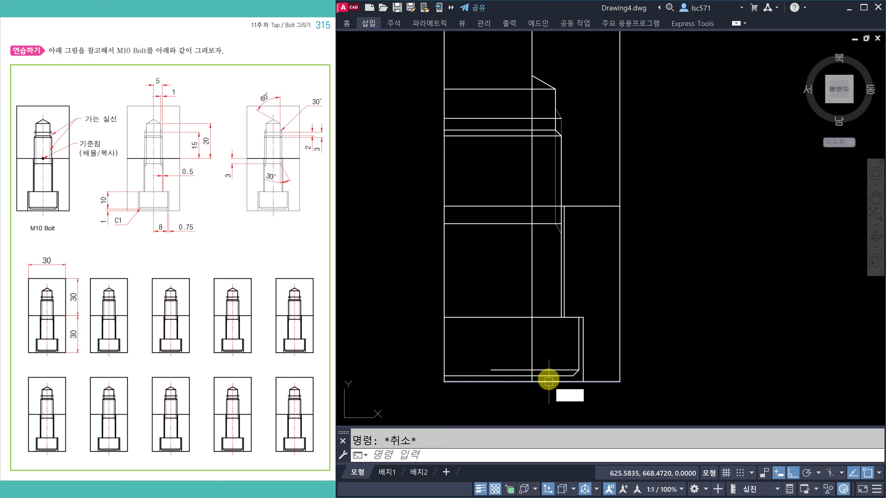
pyautogui.press('Return')
pyautogui.click(518, 369)
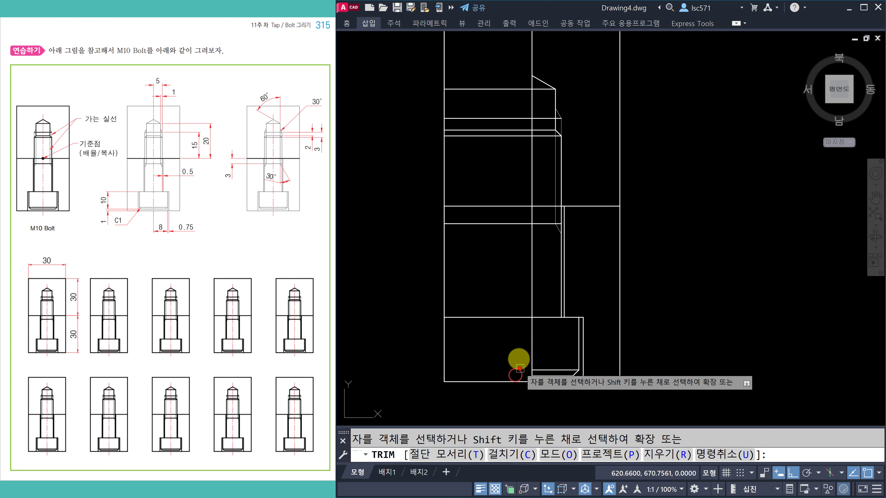
pyautogui.click(515, 320)
pyautogui.click(513, 224)
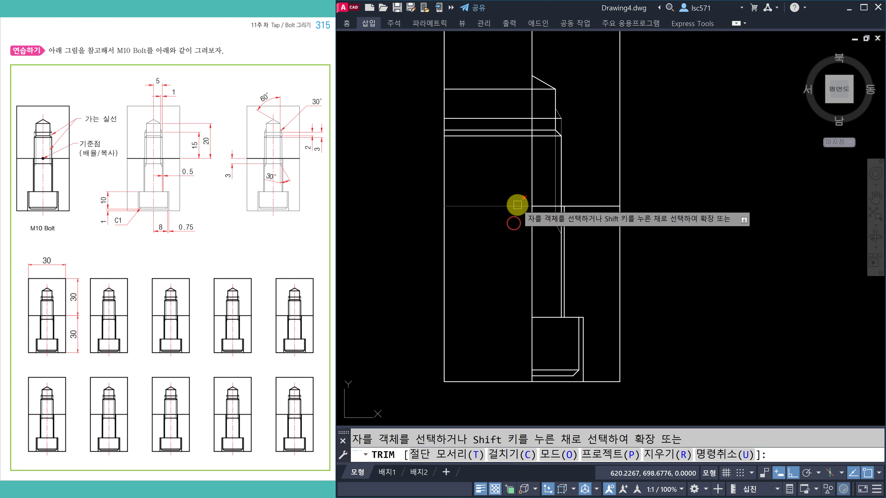
pyautogui.click(513, 136)
pyautogui.click(514, 131)
pyautogui.click(513, 118)
pyautogui.click(513, 89)
pyautogui.press('Escape')
# Mirror the half bolt and hole lines about the vertical centreline, keeping the originals.
pyautogui.moveTo(689, 285); pyautogui.dragTo(664, 265, button='middle')
pyautogui.write('mi')
pyautogui.press('Return')
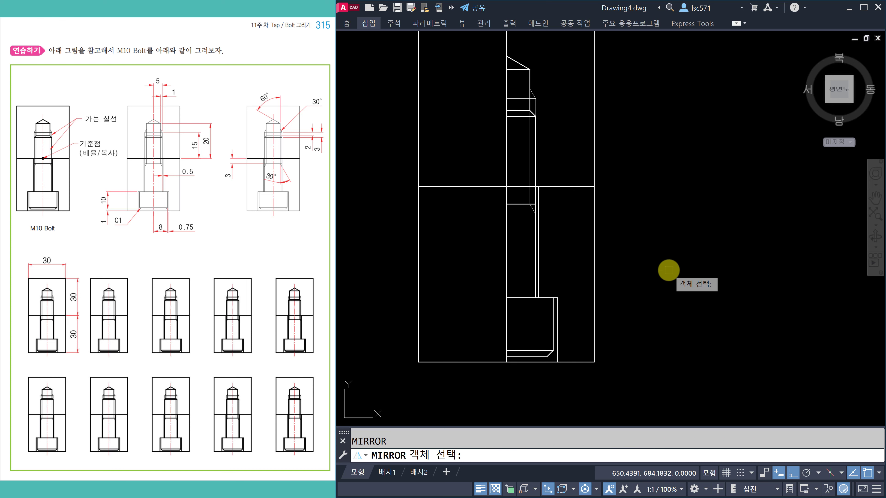
pyautogui.click(490, 49)
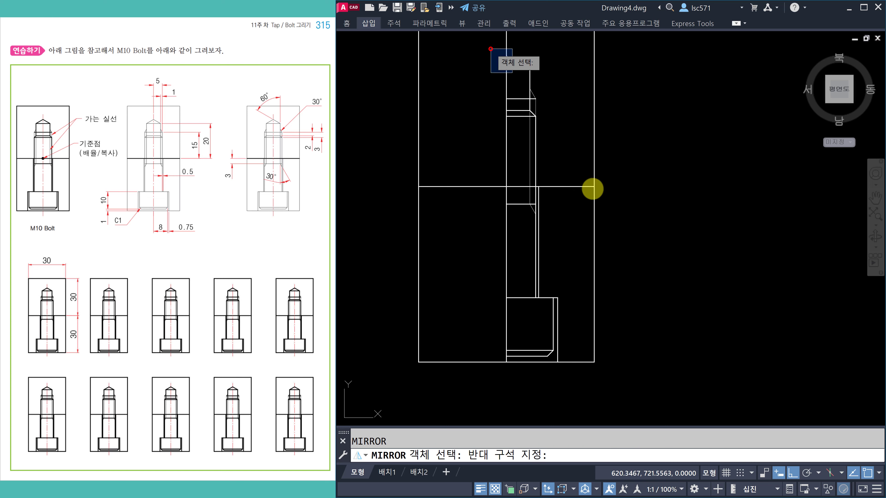
pyautogui.click(574, 382)
pyautogui.press('Return')
pyautogui.click(506, 362)
pyautogui.click(507, 186)
pyautogui.press('Return')
pyautogui.scroll(-2, 567, 375)
pyautogui.press('Escape')
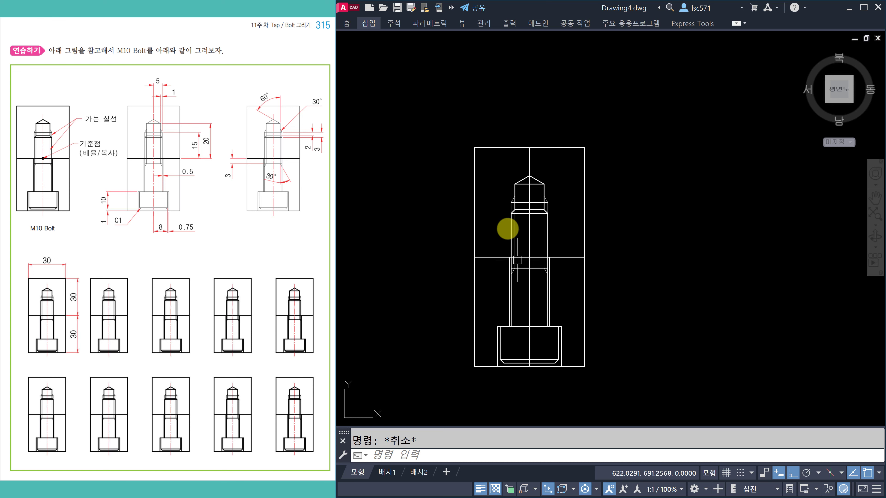
# Trim the part of the vertical centreline above the tip of the hole.
pyautogui.write('tr')
pyautogui.press('Return')
pyautogui.click(529, 162)
pyautogui.press('Escape')
# Lengthen the vertical centreline by 3 mm beyond both ends with Lengthen and open its properties.
pyautogui.scroll(2, 524, 276)
pyautogui.moveTo(524, 255); pyautogui.dragTo(523, 225, button='middle')
pyautogui.write('len')
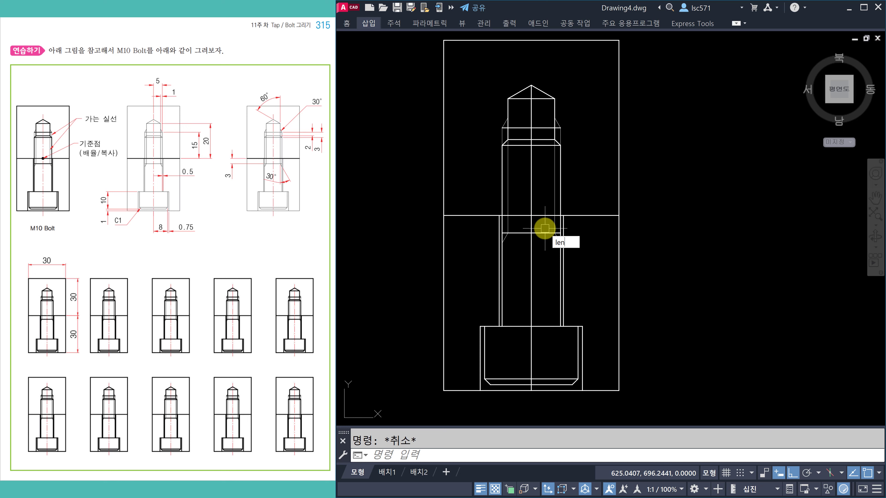
pyautogui.press('Return')
pyautogui.write('3')
pyautogui.press('Return')
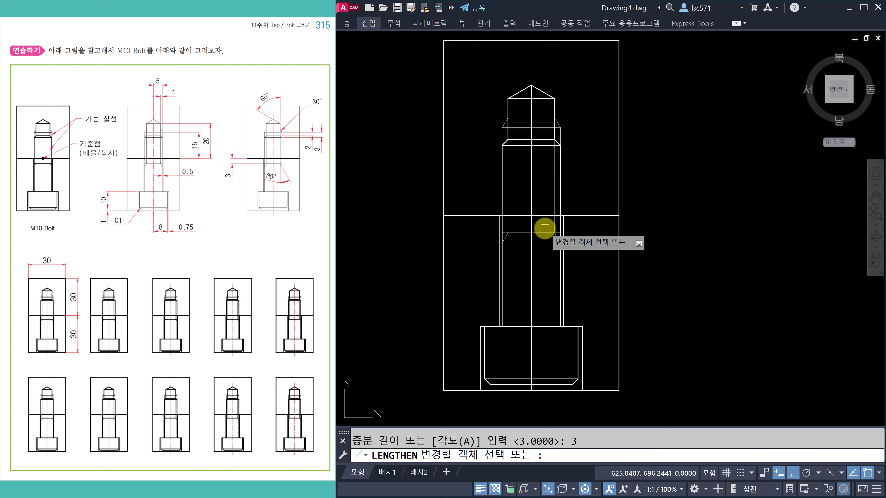
pyautogui.click(531, 111)
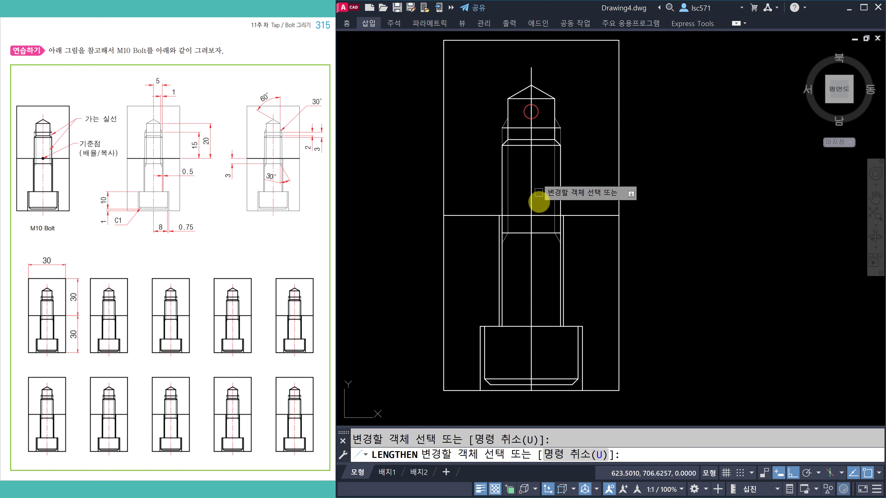
pyautogui.click(530, 365)
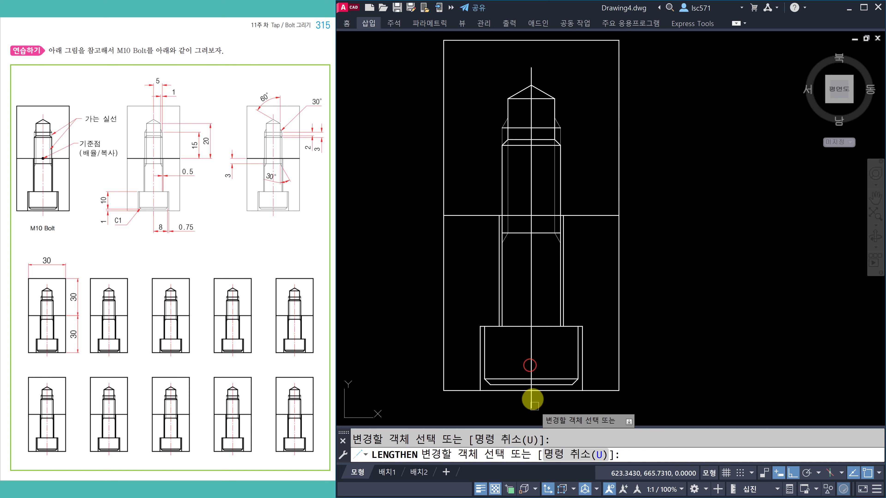
pyautogui.press('Escape')
pyautogui.click(531, 173)
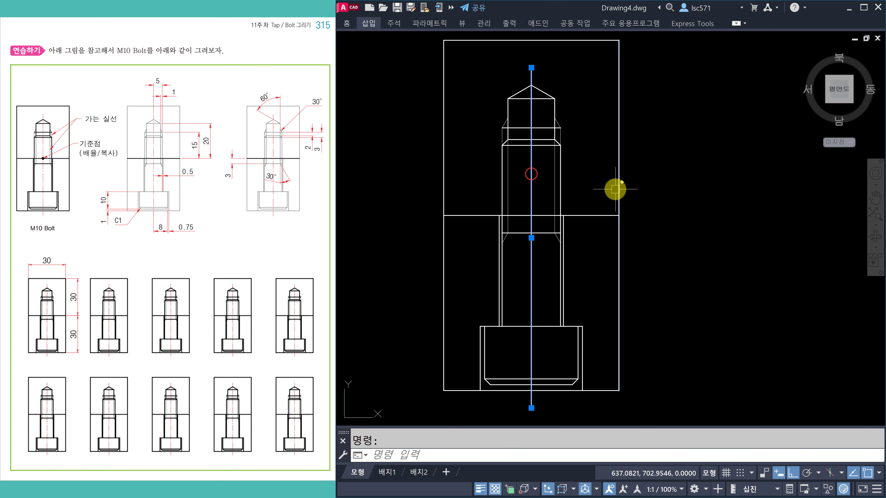
pyautogui.hotkey('ctrl', '1')
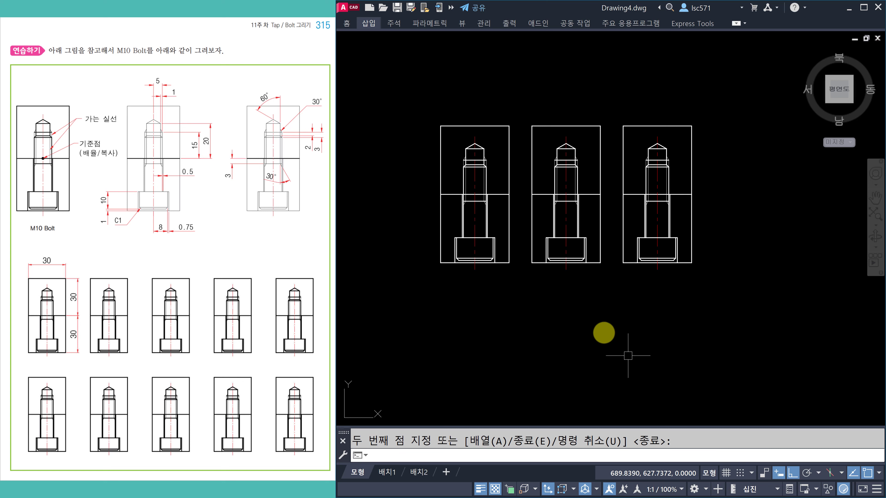
# Scale up the bolt and hole in the first plate about the point where its centreline meets the plate's midline.
pyautogui.press('Escape')
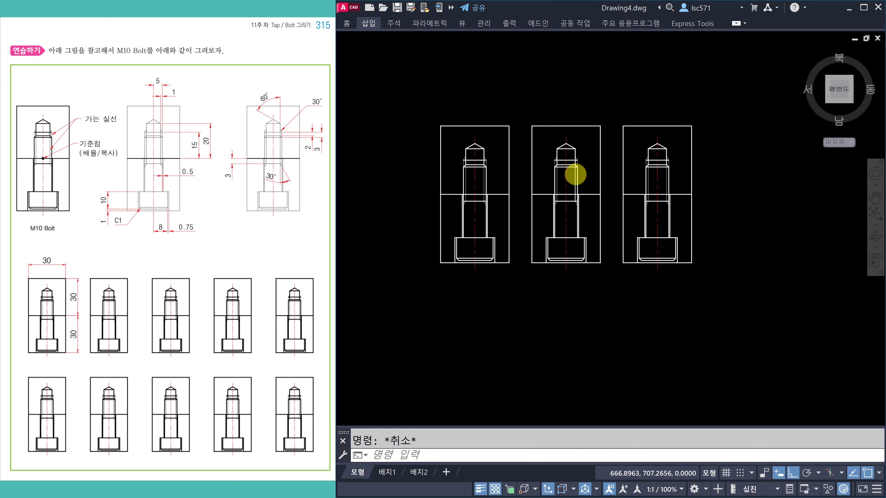
pyautogui.scroll(3, 577, 192)
pyautogui.moveTo(552, 205); pyautogui.dragTo(562, 205, button='middle')
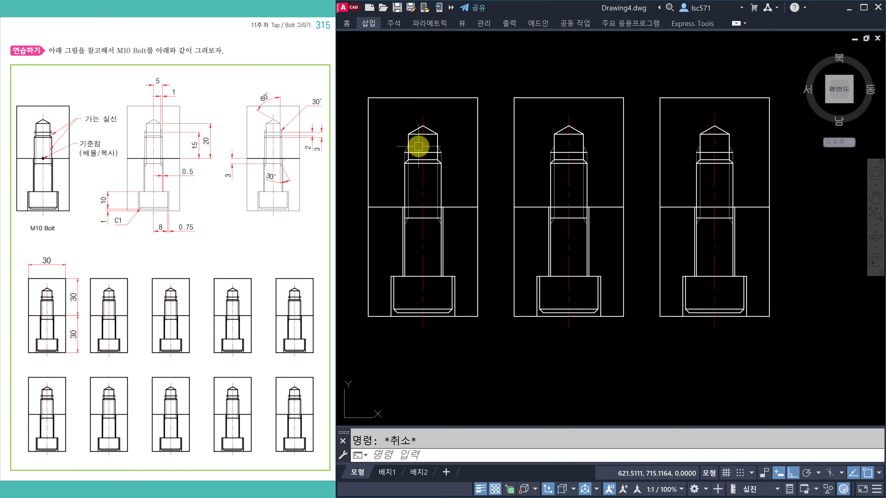
pyautogui.write('SC')
pyautogui.press('Return')
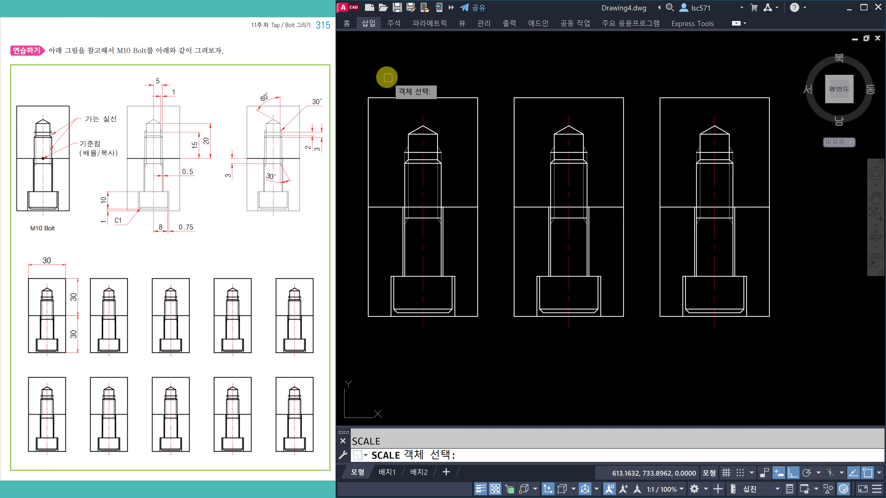
pyautogui.click(380, 74)
pyautogui.click(457, 348)
pyautogui.press('Return')
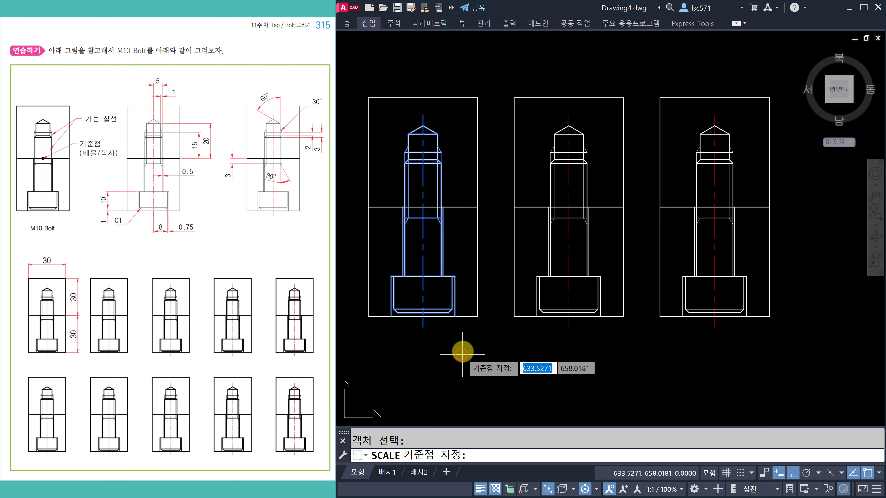
pyautogui.scroll(3, 424, 208)
pyautogui.scroll(-2, 360, 184)
# Scale the third plate's bolt by 0.8 about the point where its centreline meets the midline.
pyautogui.click(689, 198)
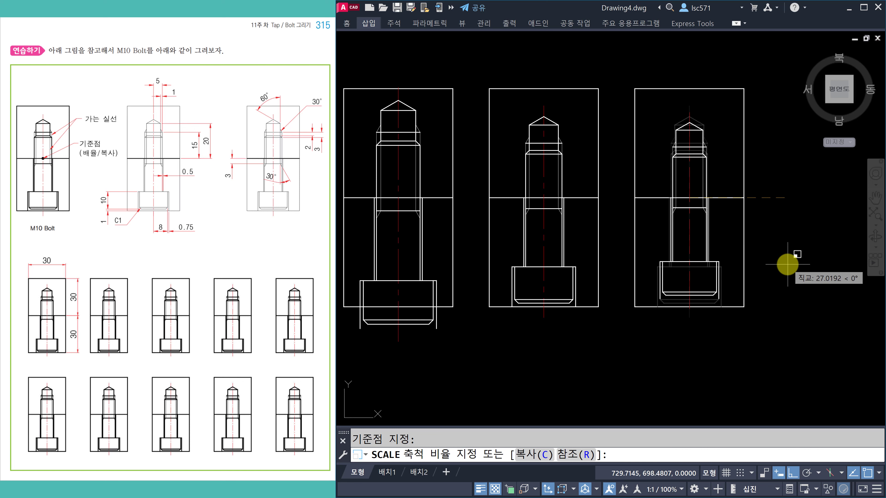
pyautogui.write('.8')
pyautogui.press('Return')
pyautogui.press('Escape')
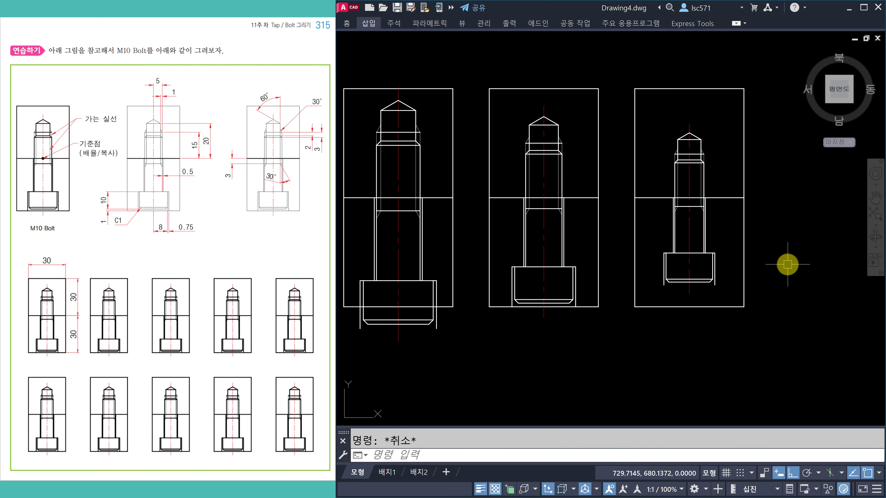
# Stretch the enlarged first bolt so its head and counterbore end at the plate's bottom edge.
pyautogui.moveTo(371, 323); pyautogui.dragTo(412, 312, button='middle')
pyautogui.write('s')
pyautogui.press('Return')
# Stretch the head and counterbore of the reduced third bolt down to the plate's bottom edge.
pyautogui.moveTo(749, 290); pyautogui.dragTo(610, 279, button='middle')
pyautogui.scroll(2, 610, 280)
pyautogui.press('Escape')
pyautogui.write('s')
pyautogui.press('Return')
pyautogui.click(637, 279)
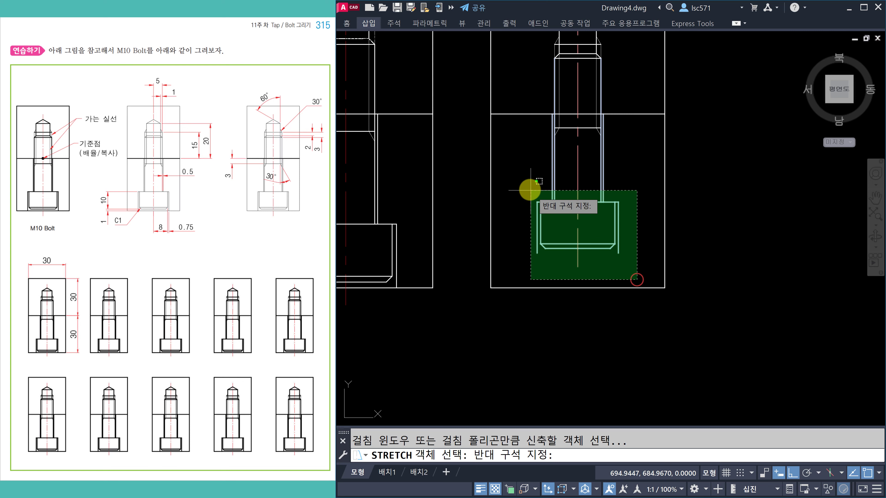
pyautogui.click(525, 187)
pyautogui.rightClick(525, 187)
pyautogui.click(618, 254)
pyautogui.scroll(-5, 617, 300)
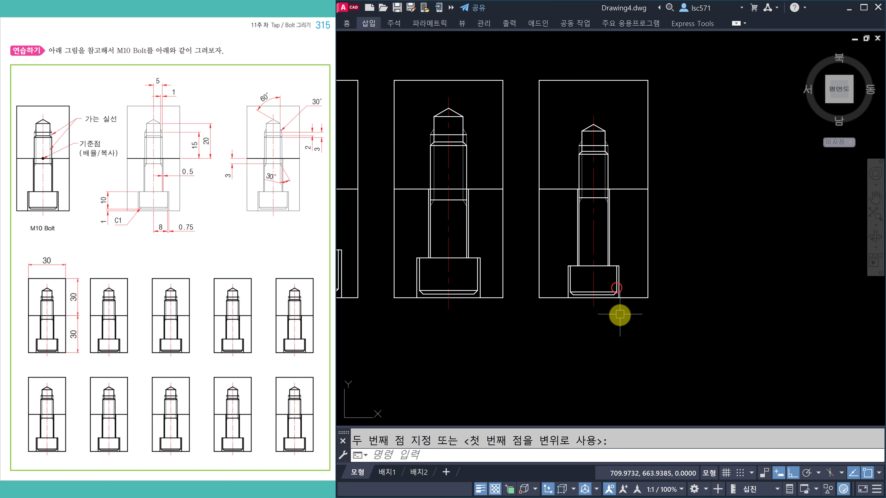
pyautogui.press('Escape')
# Try to copy the middle plate's bolt and hole, using the point where its centreline meets the midline as base point.
pyautogui.moveTo(522, 285); pyautogui.dragTo(602, 283, button='middle')
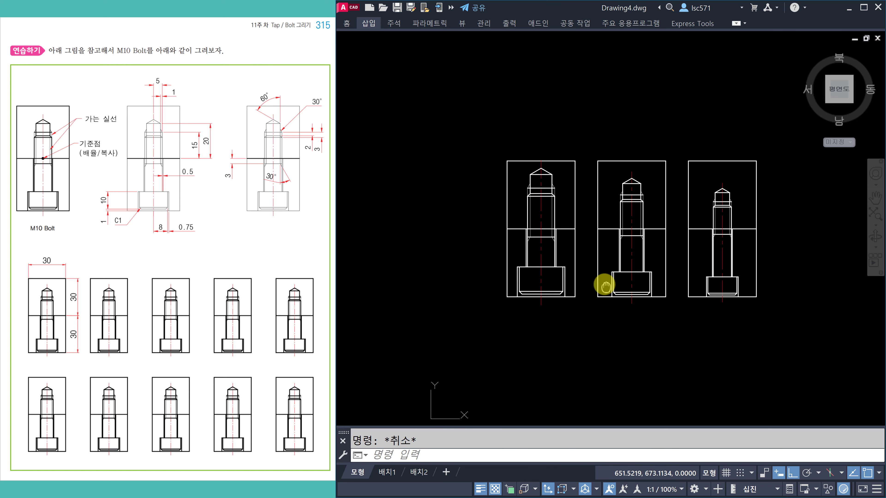
pyautogui.write('co')
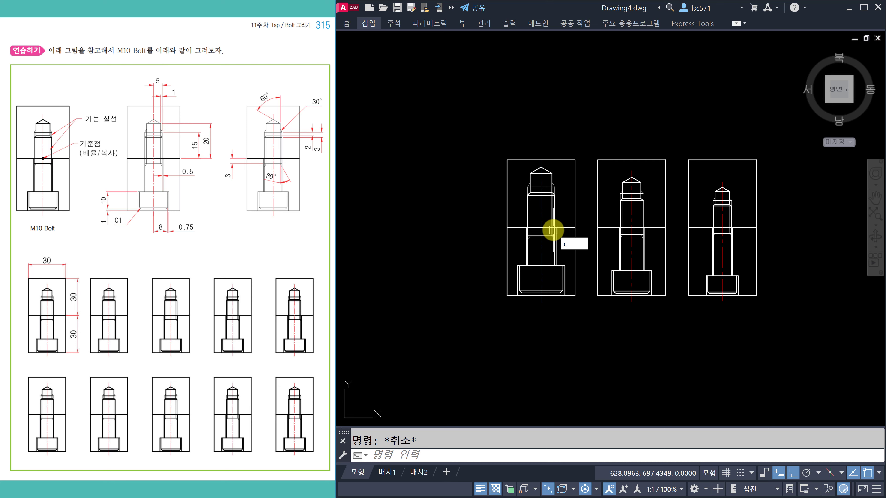
pyautogui.press('Return')
pyautogui.moveTo(649, 227); pyautogui.dragTo(543, 190, button='middle')
pyautogui.scroll(2, 543, 190)
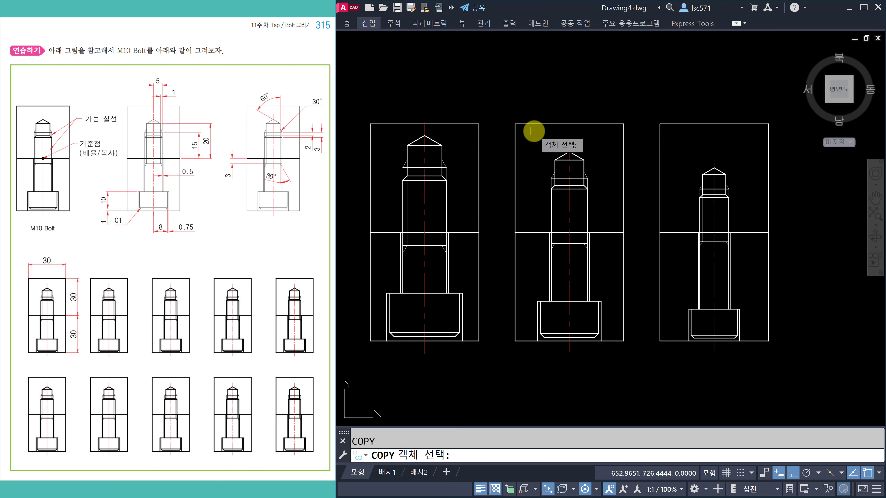
pyautogui.click(525, 104)
pyautogui.click(610, 367)
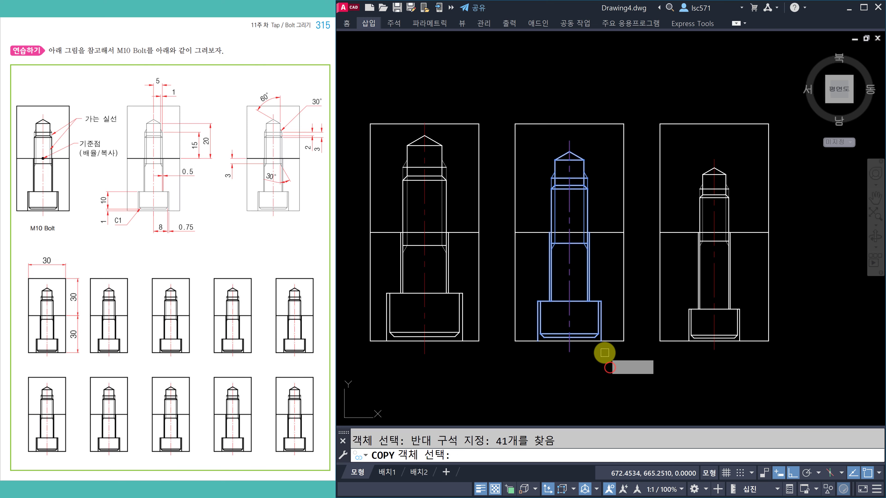
pyautogui.press('Return')
pyautogui.click(569, 232)
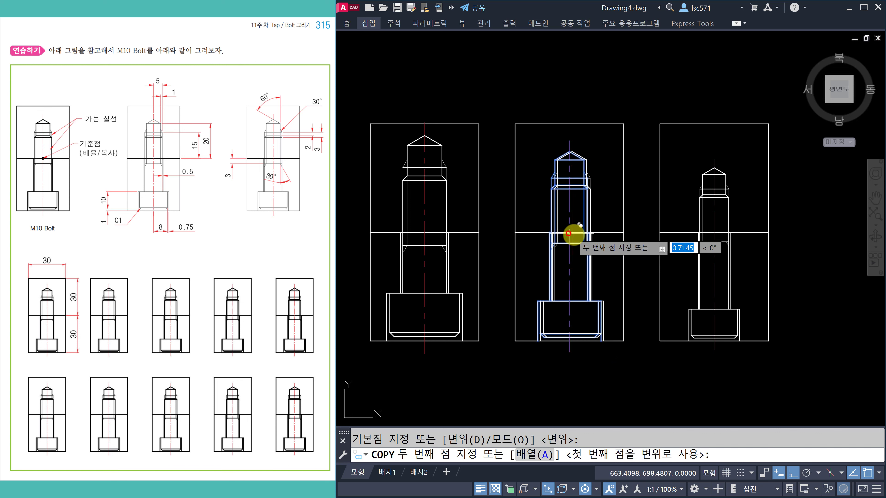
pyautogui.scroll(-3, 569, 233)
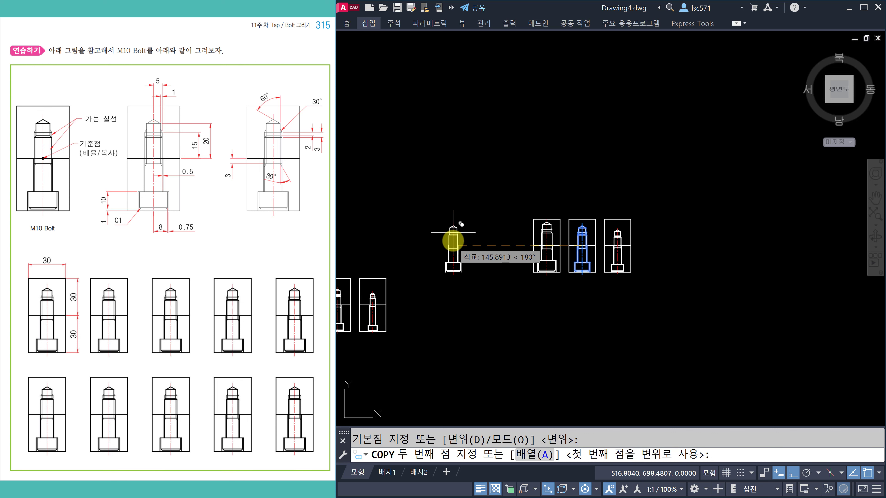
pyautogui.press('Escape')
pyautogui.scroll(4, 579, 267)
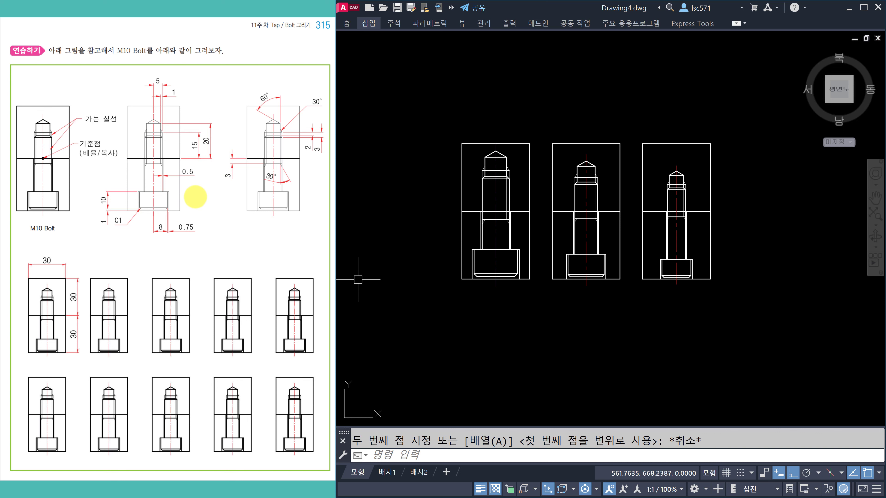
# Look through the textbook's review exercise and the part drawings from page 316 to page 320.
pyautogui.scroll(-1, 195, 197)
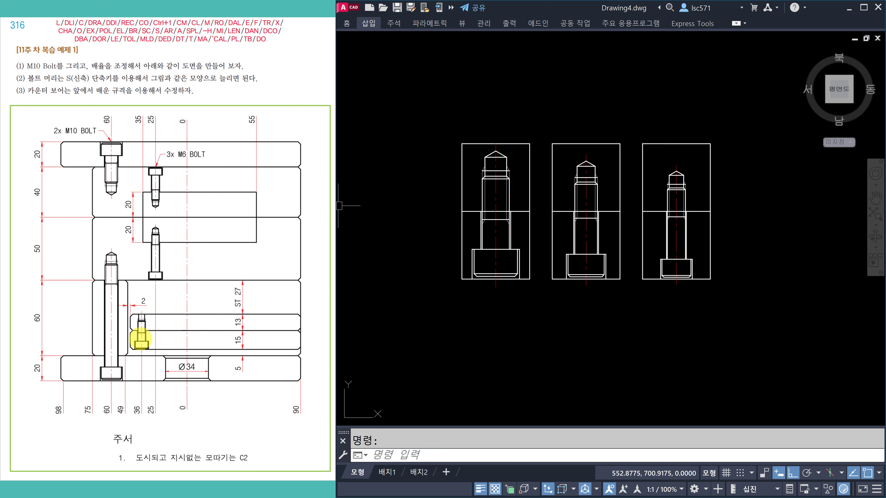
pyautogui.scroll(-2, 170, 190)
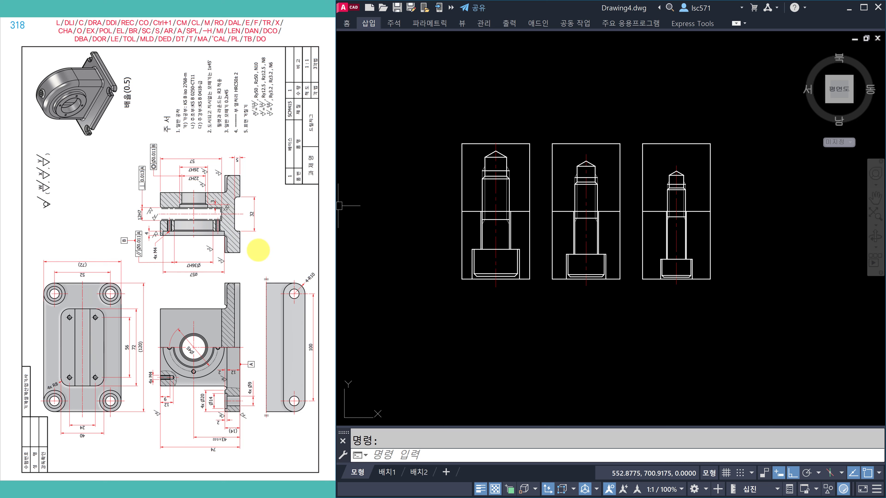
pyautogui.scroll(-1, 258, 249)
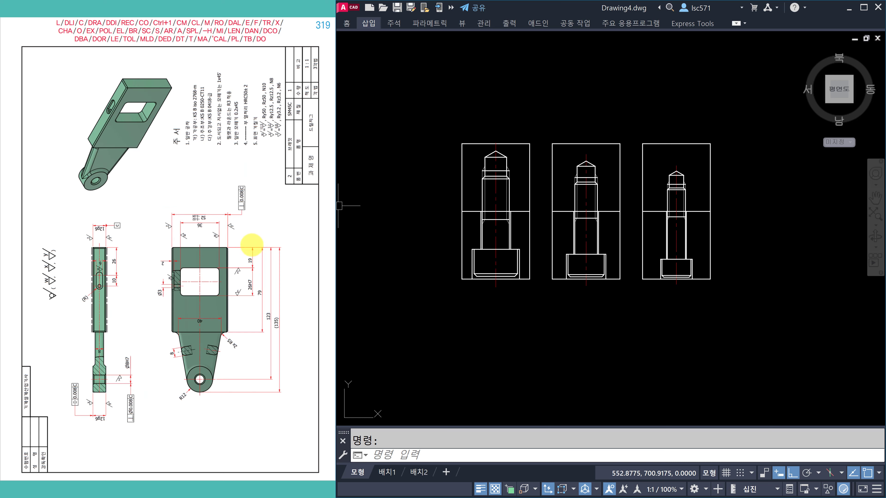
pyautogui.scroll(-1, 252, 245)
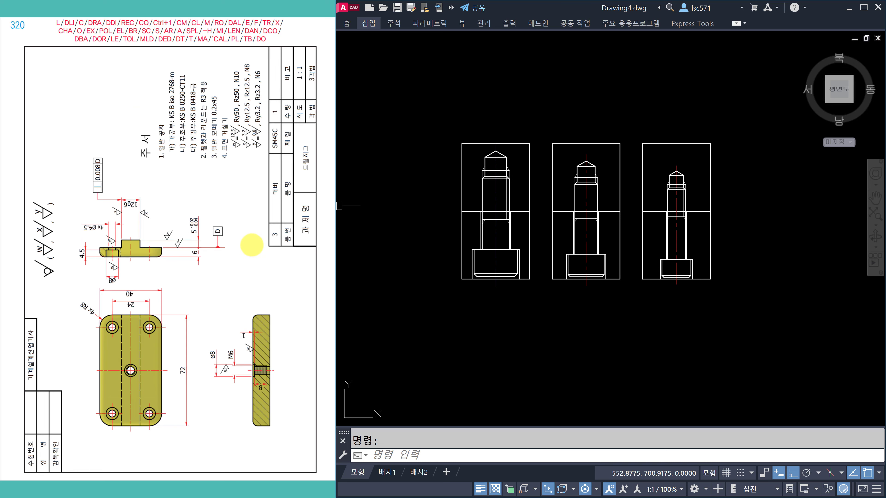
pyautogui.scroll(-1, 251, 231)
pyautogui.scroll(-1, 240, 234)
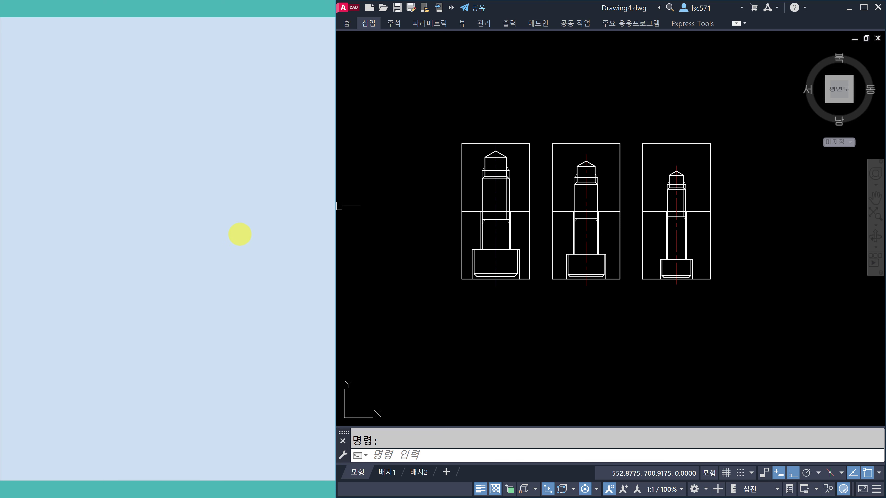